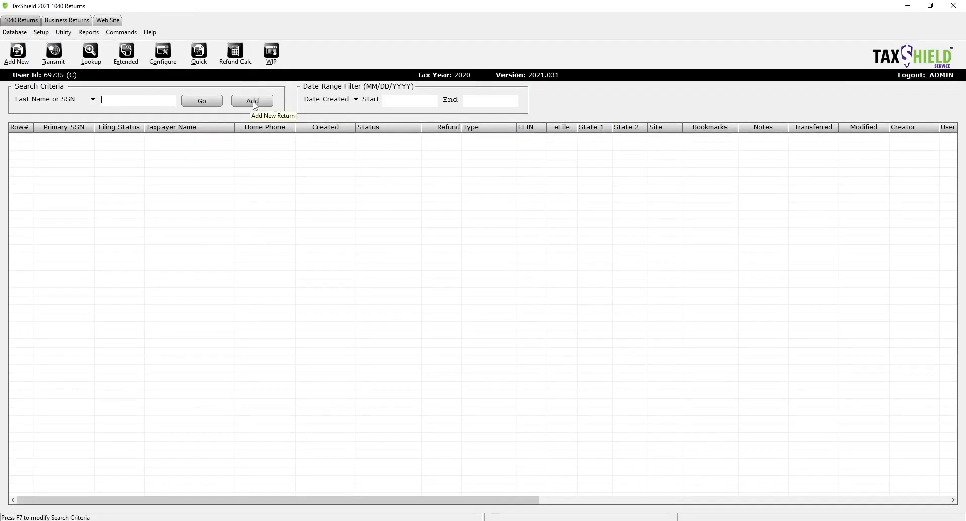
# - Add a new 1040 return under the taxpayer's SSN
pyautogui.click(254, 103)
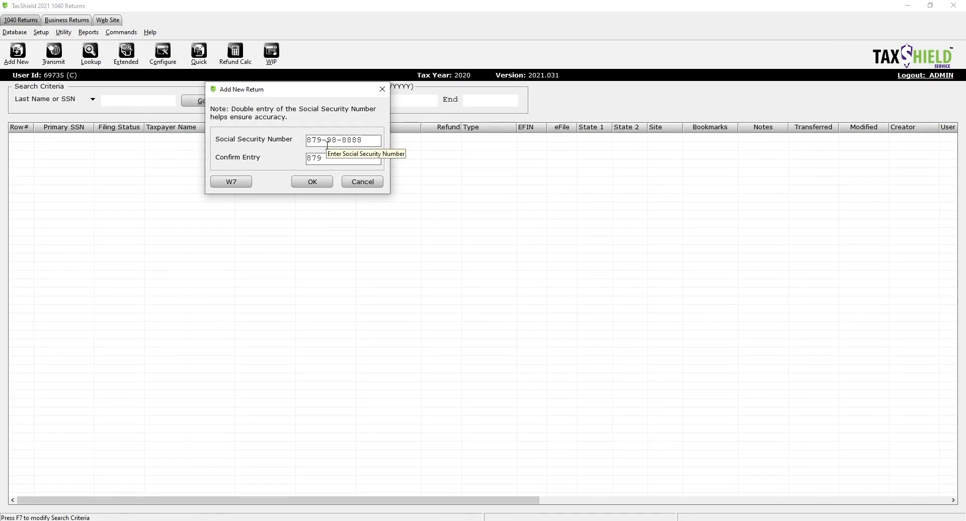
pyautogui.write('8888')
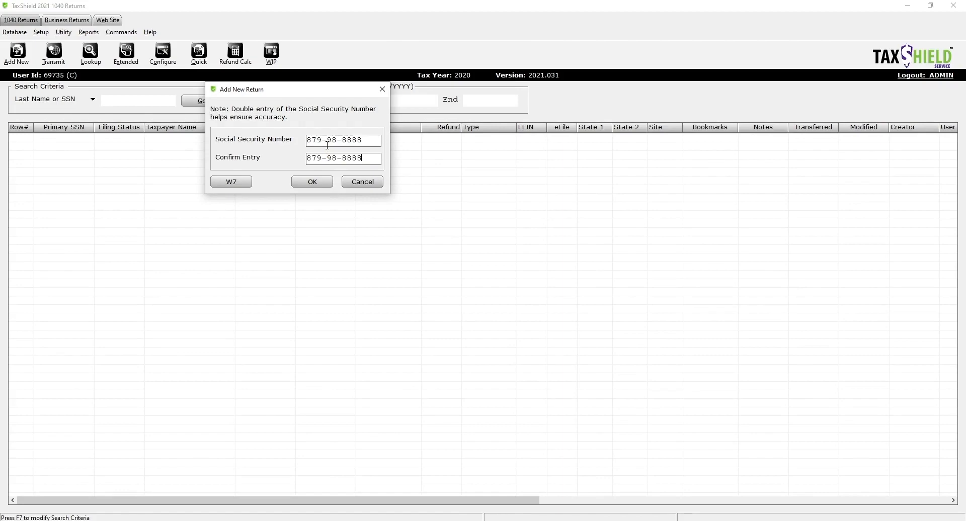
pyautogui.press('Return')
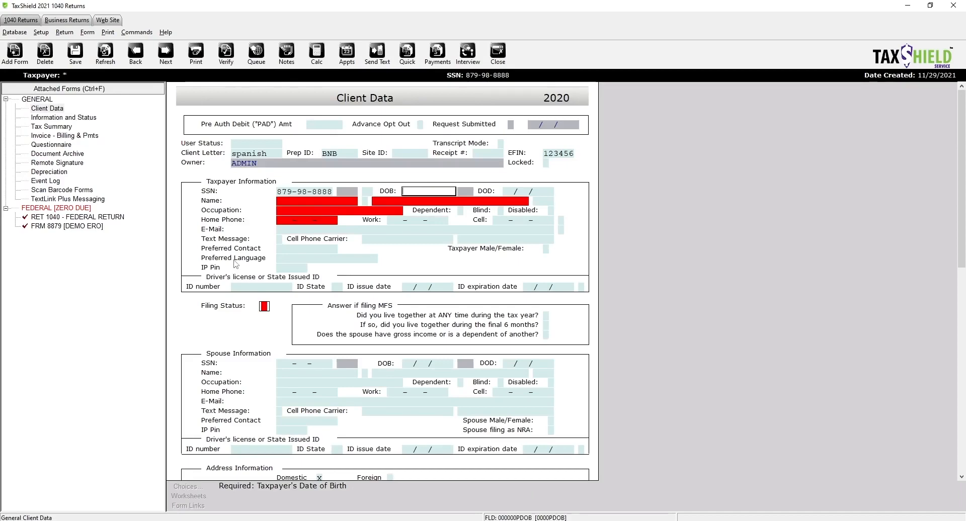
# - Enter the taxpayer's birth date 12/01/1985 and first name, middle initial and last name
pyautogui.click(303, 202)
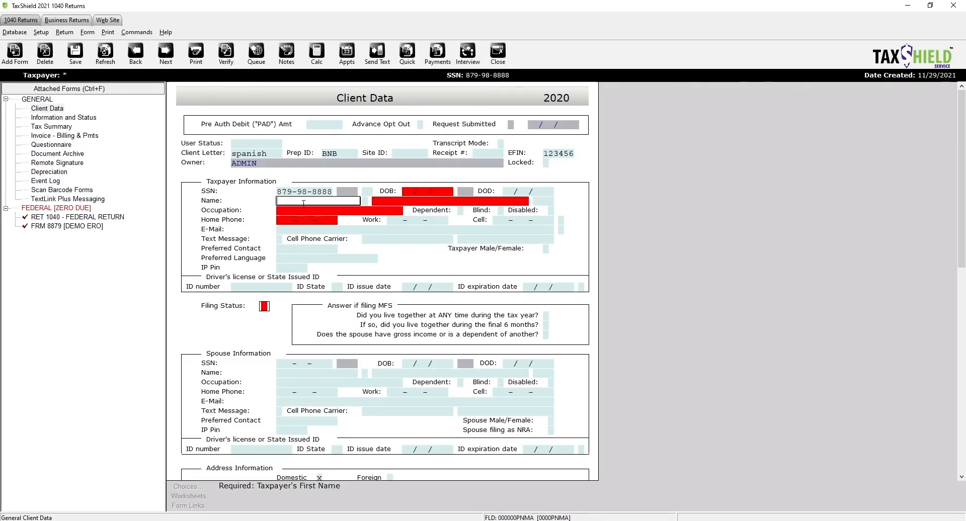
pyautogui.click(407, 190)
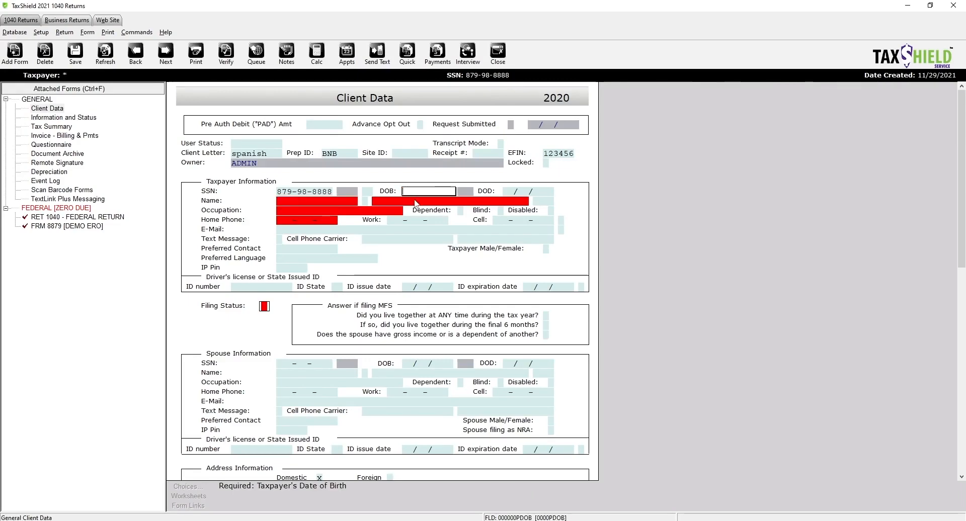
pyautogui.write('12/01/1985')
pyautogui.click(322, 200)
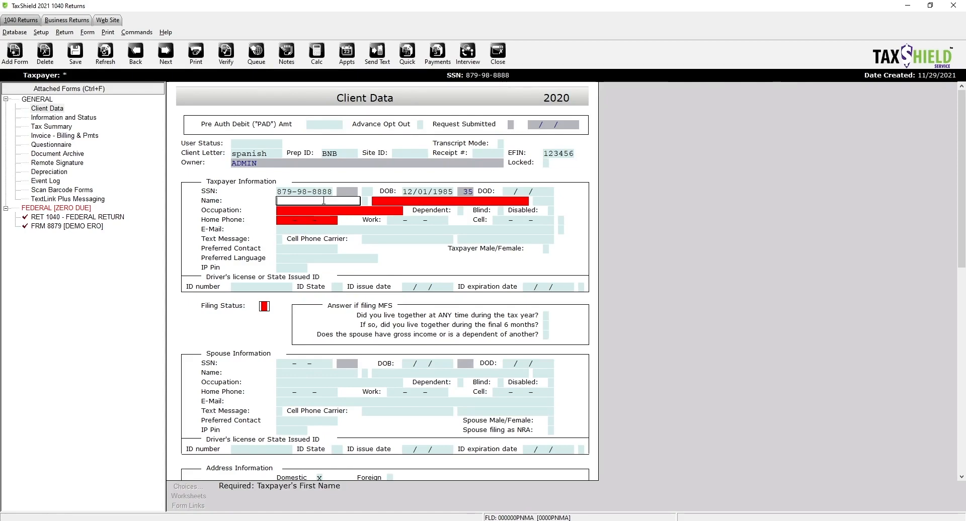
pyautogui.write('JOHN')
pyautogui.press('Return')
pyautogui.write('Q')
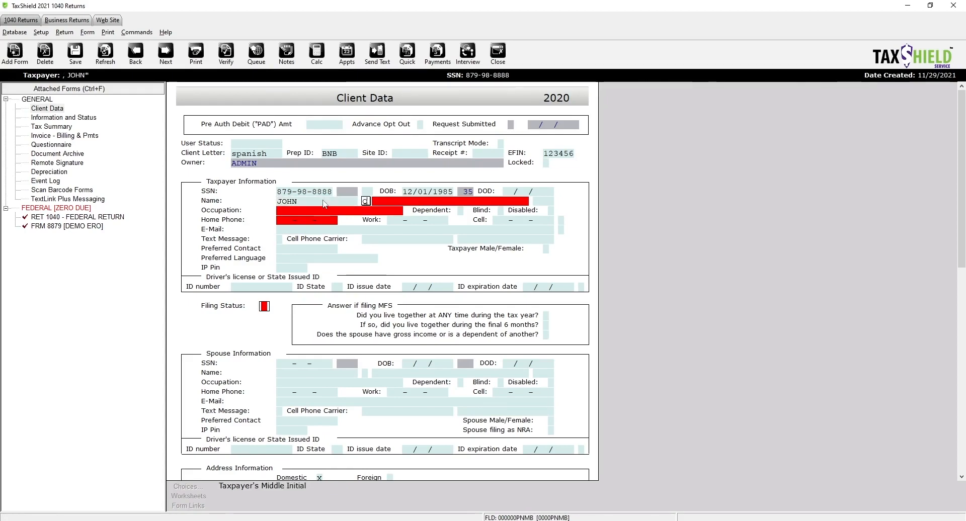
pyautogui.press('Return')
pyautogui.write('TAX')
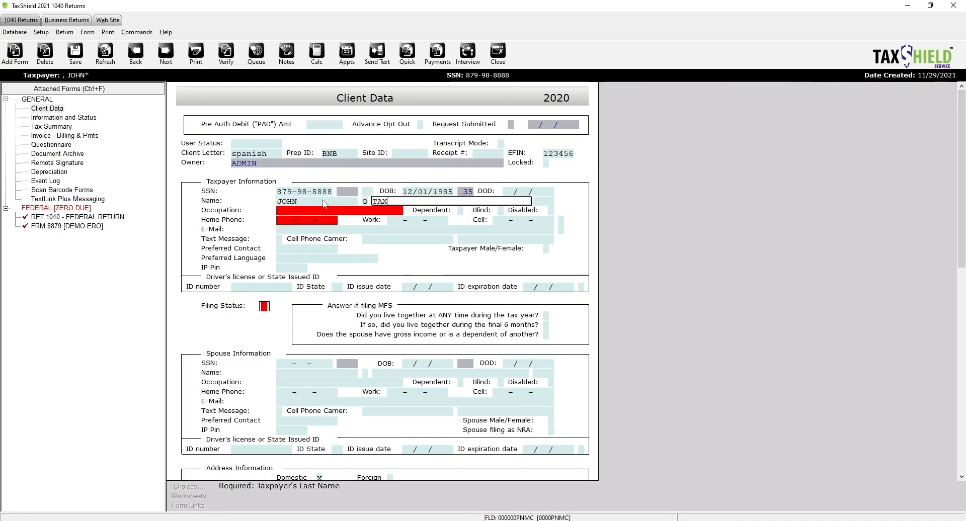
pyautogui.write('EY')
pyautogui.press('Return')
pyautogui.press('Return')
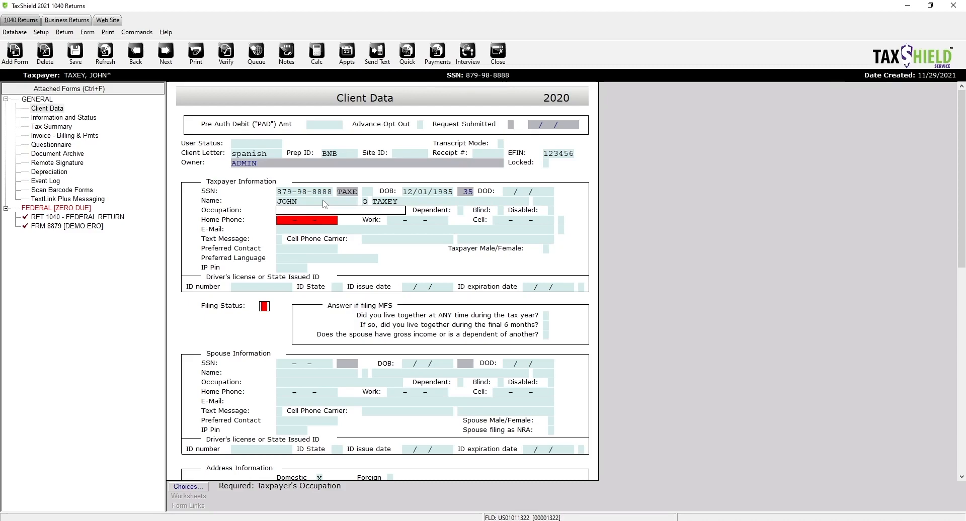
# - Enter occupation SALES and the taxpayer's home and cell phone numbers
pyautogui.write('SALES')
pyautogui.press('Return')
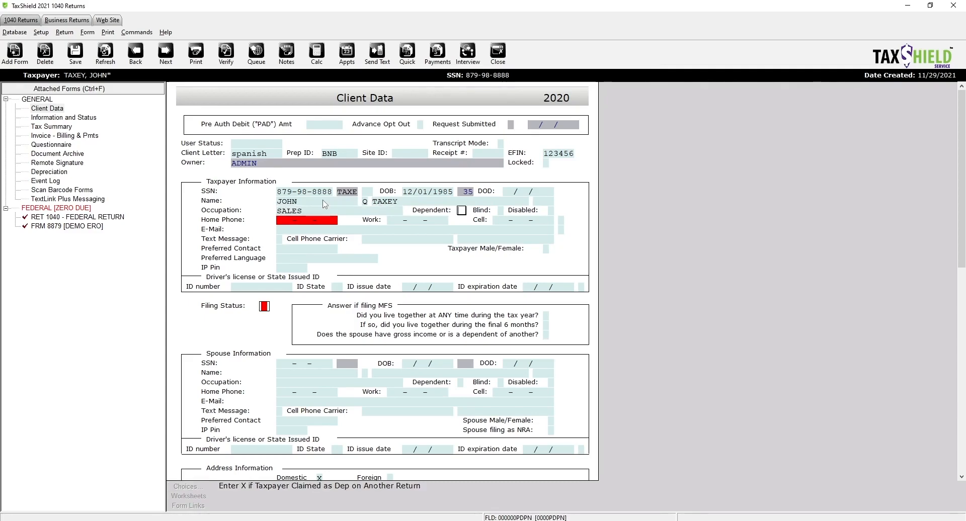
pyautogui.press('Return')
pyautogui.press('Return')
pyautogui.press('Return')
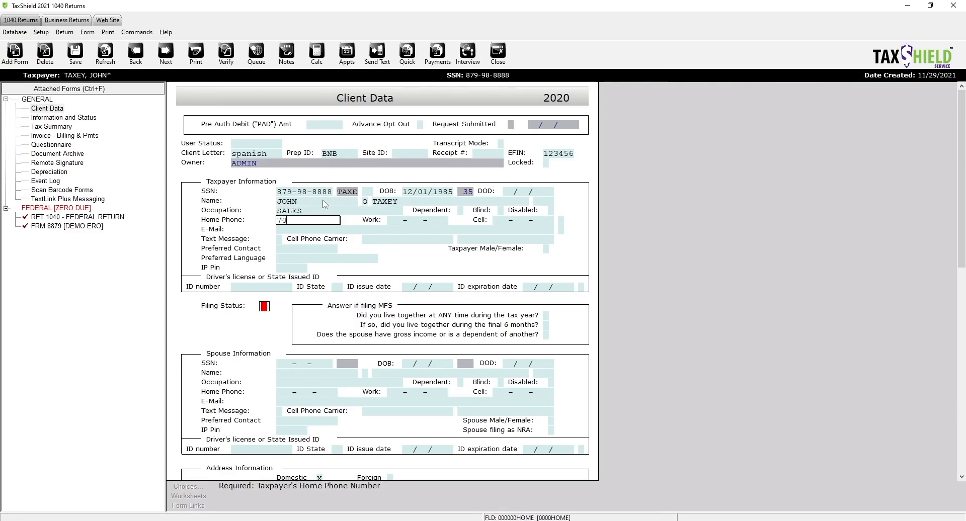
pyautogui.press('Return')
pyautogui.press('Return')
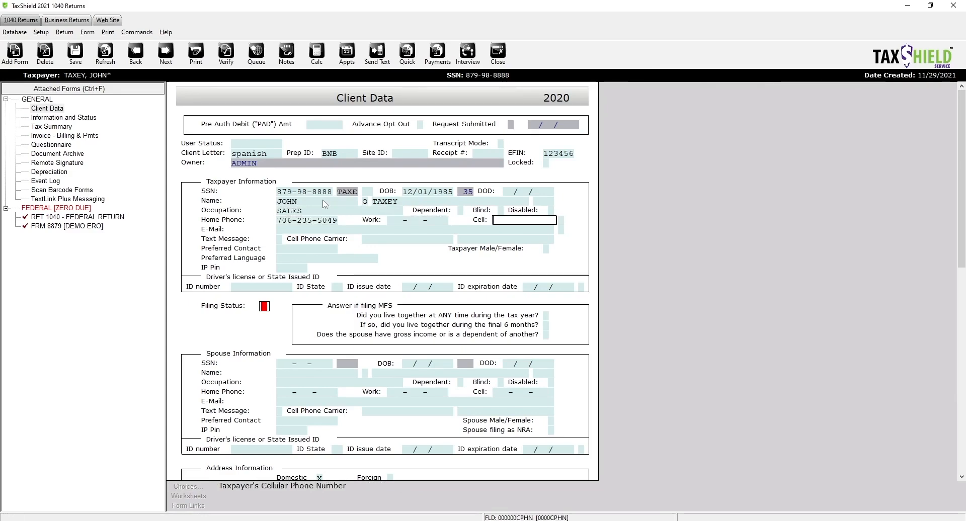
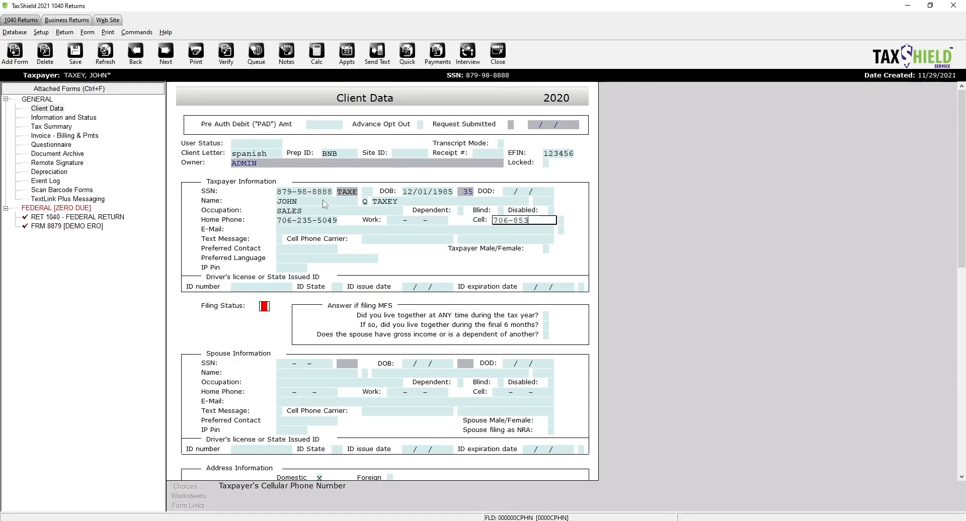
pyautogui.press('Return')
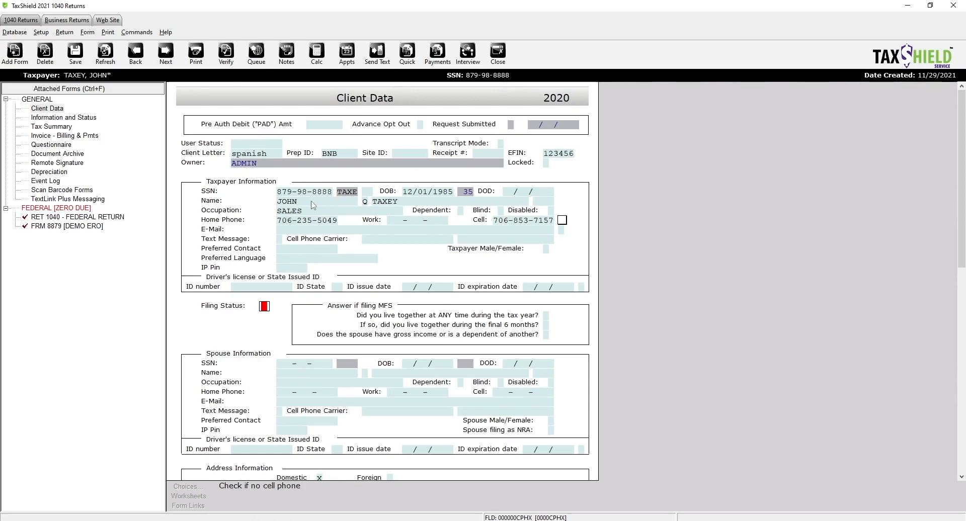
pyautogui.click(280, 239)
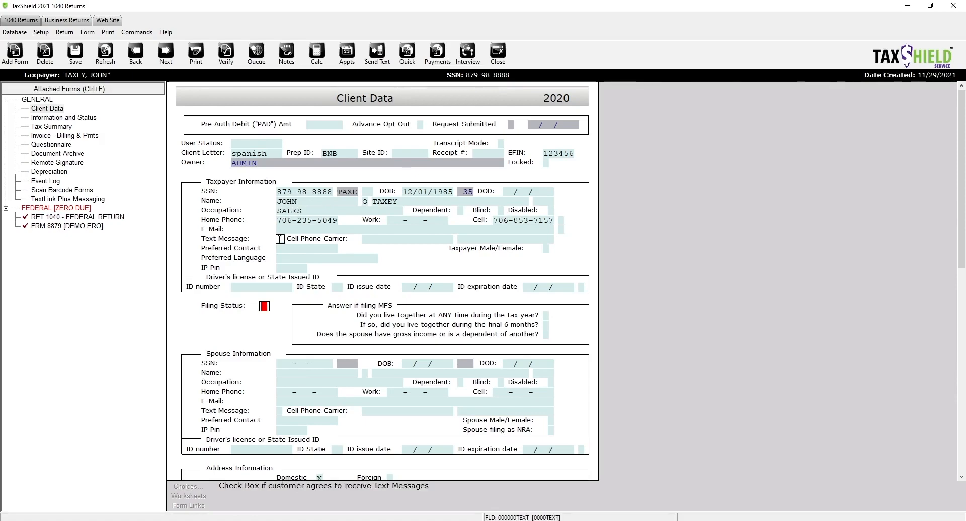
# - Opt the taxpayer in to text messages and record their consent
pyautogui.click(379, 242)
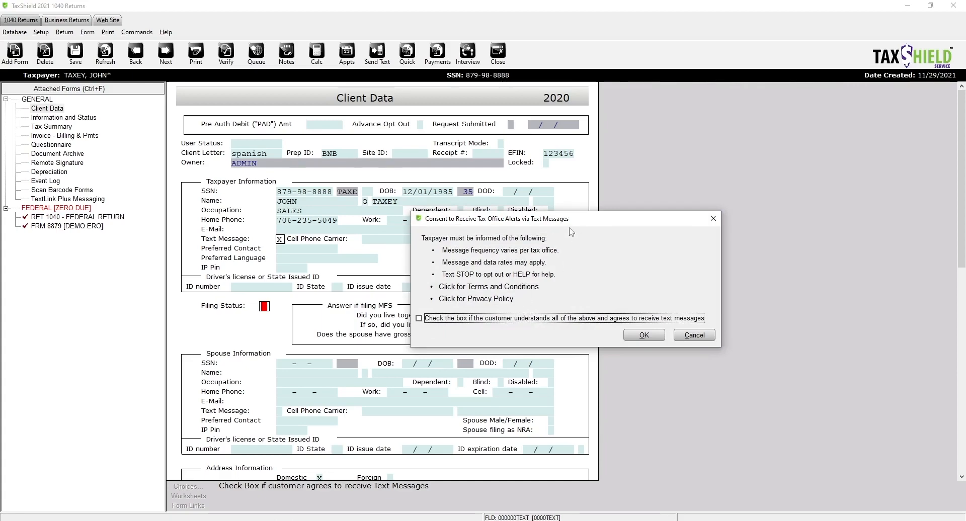
pyautogui.moveTo(575, 224); pyautogui.dragTo(440, 229)
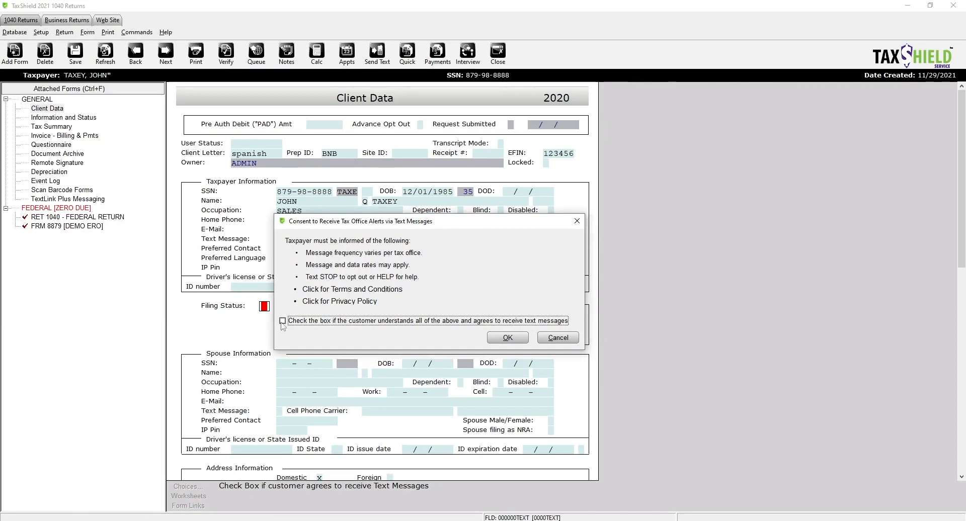
pyautogui.click(282, 321)
pyautogui.click(509, 339)
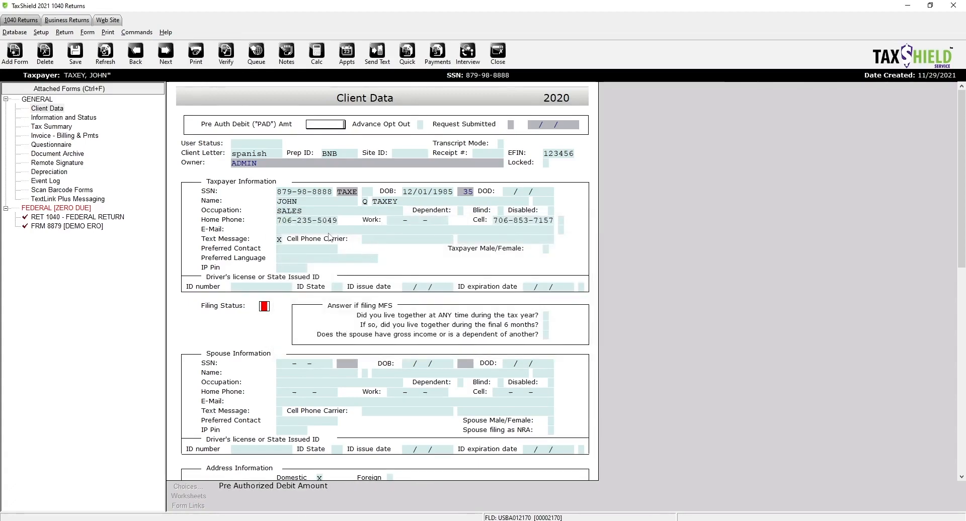
pyautogui.click(381, 238)
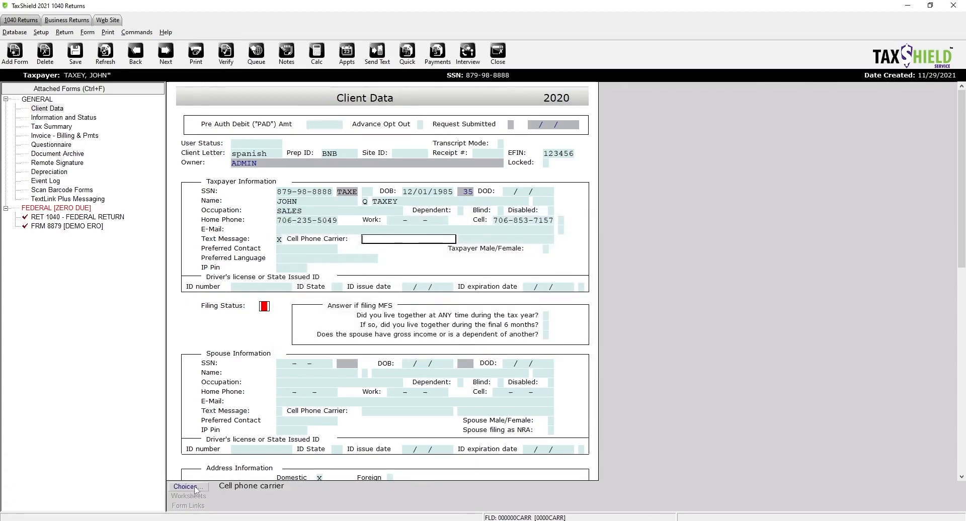
pyautogui.click(188, 487)
pyautogui.scroll(-10, 322, 406)
pyautogui.click(326, 426)
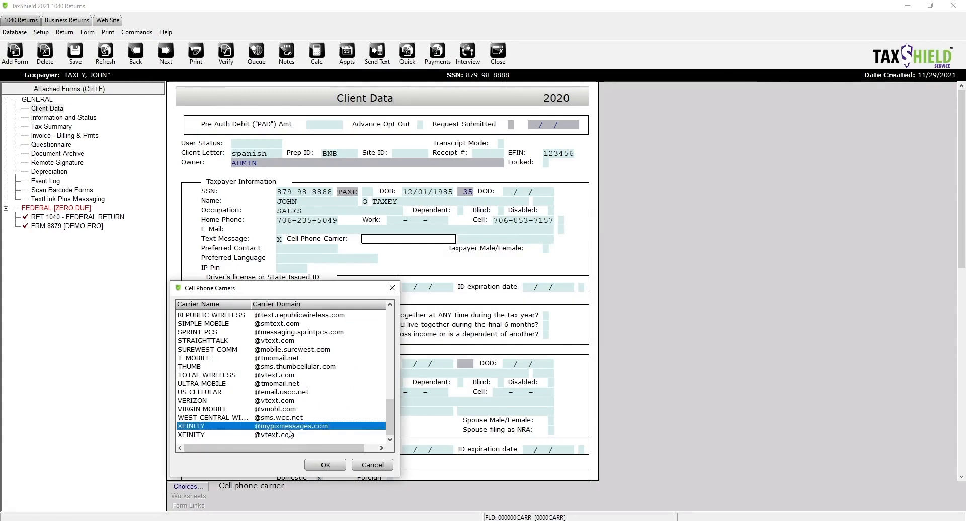
pyautogui.click(338, 465)
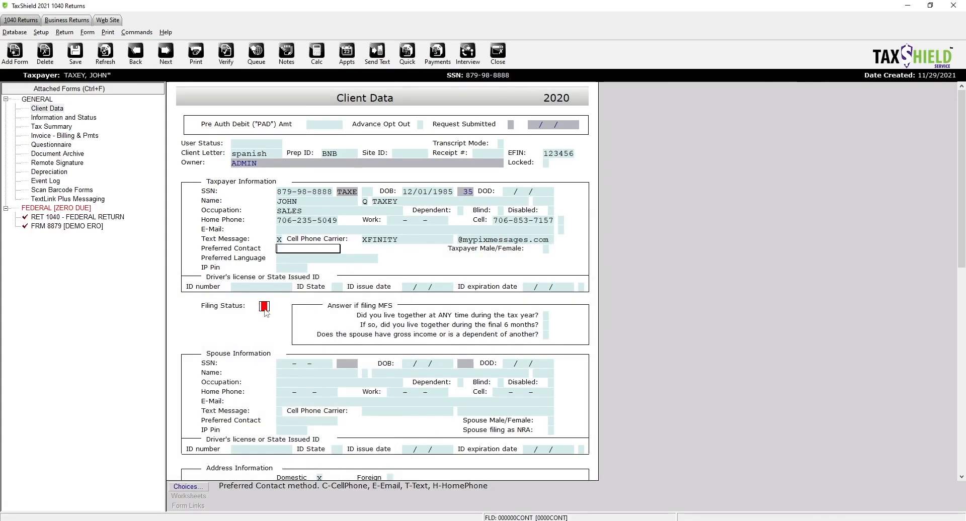
pyautogui.click(248, 287)
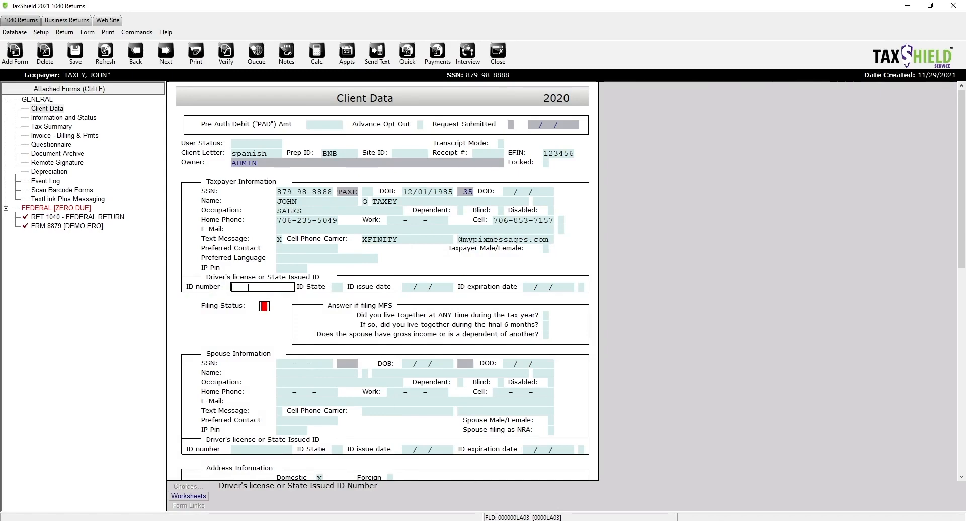
# - Enter the driver's license number, state GA, issue date 01/01/2019 and expiration 02/01/2025
pyautogui.press('Tab')
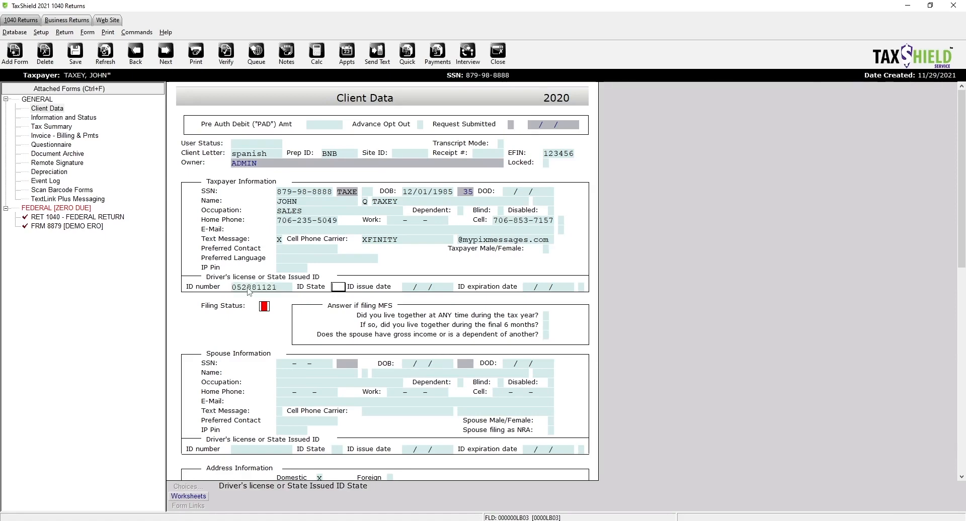
pyautogui.press('Tab')
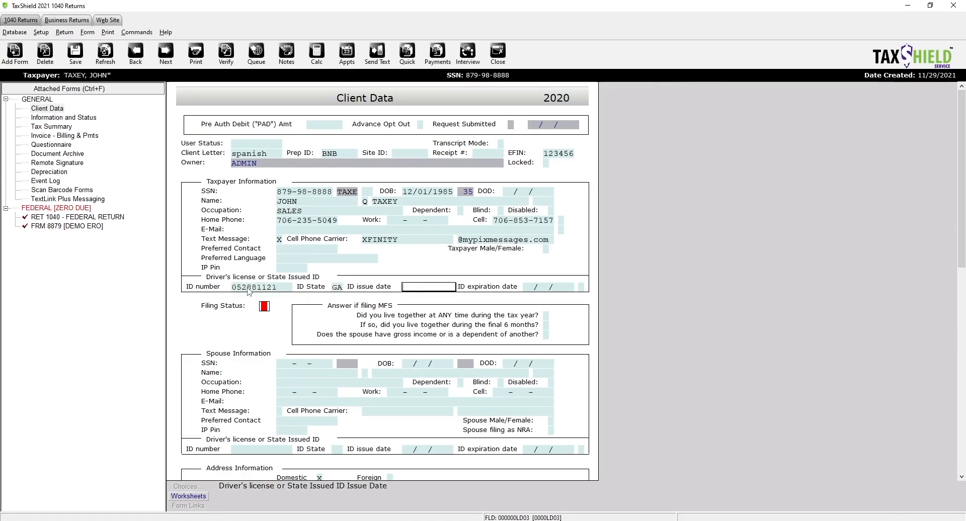
pyautogui.write('01/01/2019')
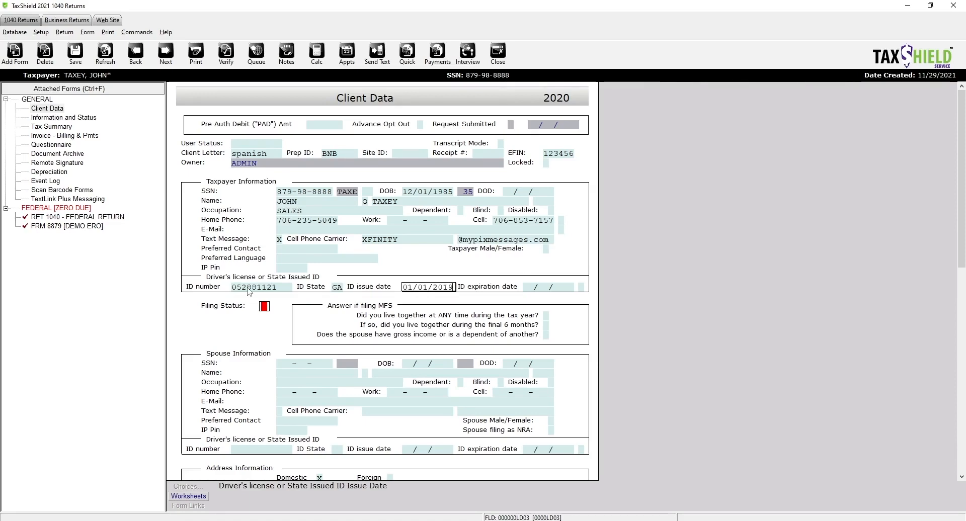
pyautogui.press('Tab')
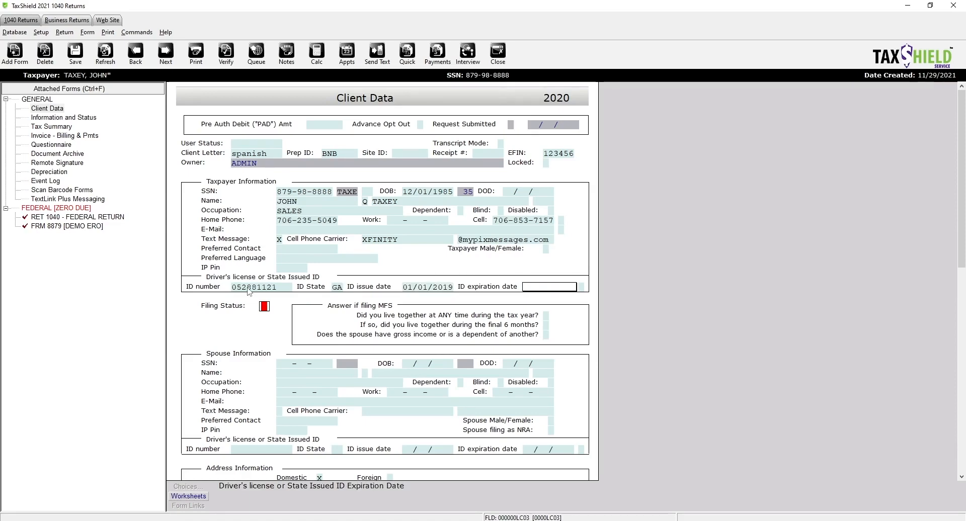
pyautogui.write('02/01/2025')
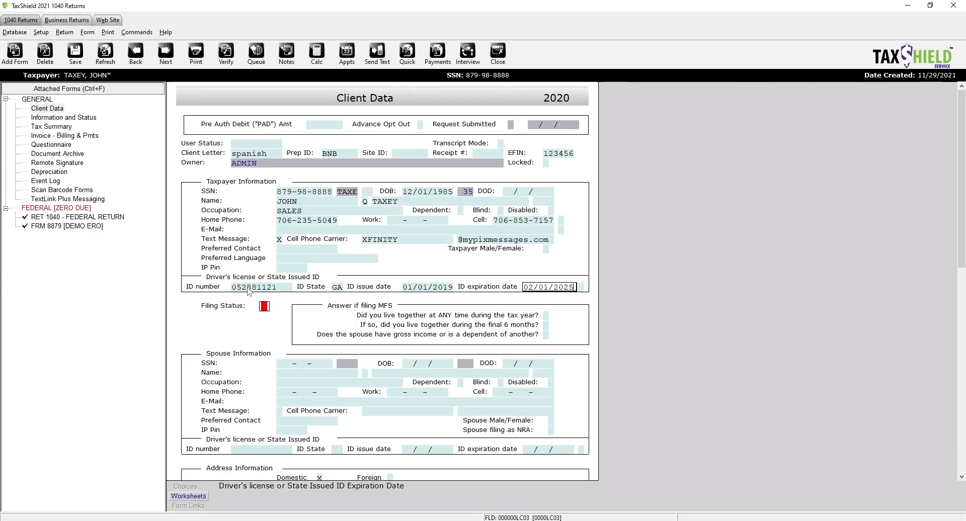
pyautogui.click(265, 307)
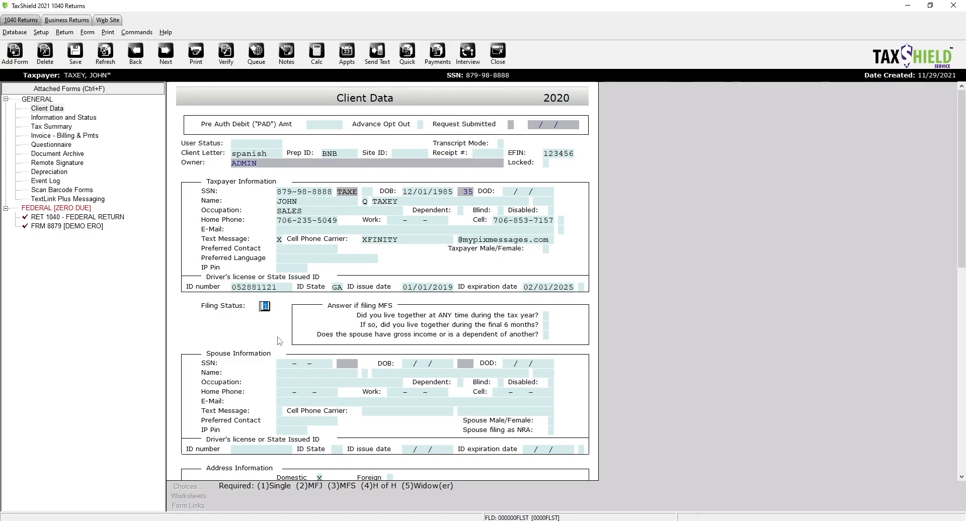
# - Set the filing status to 1, Single
pyautogui.click(241, 491)
pyautogui.click(461, 382)
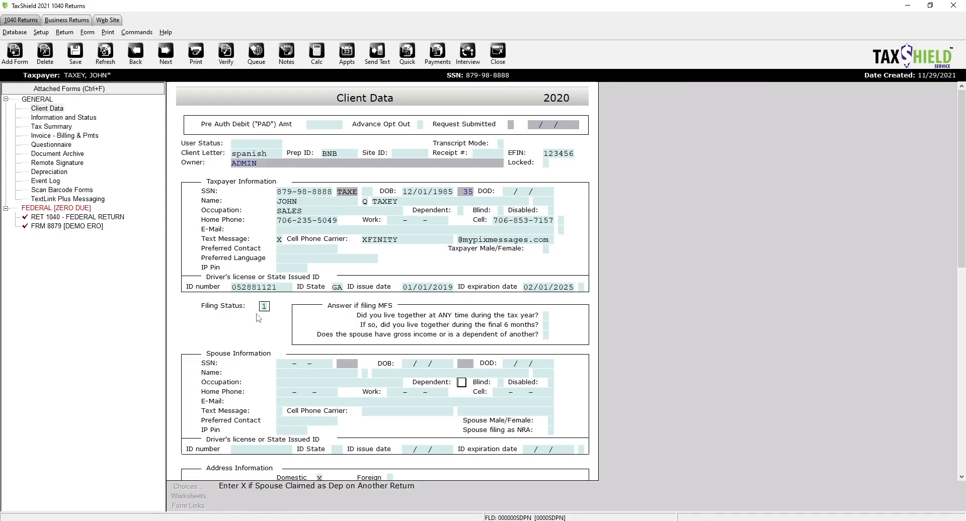
# - Enter the taxpayer's street address
pyautogui.scroll(-3, 260, 317)
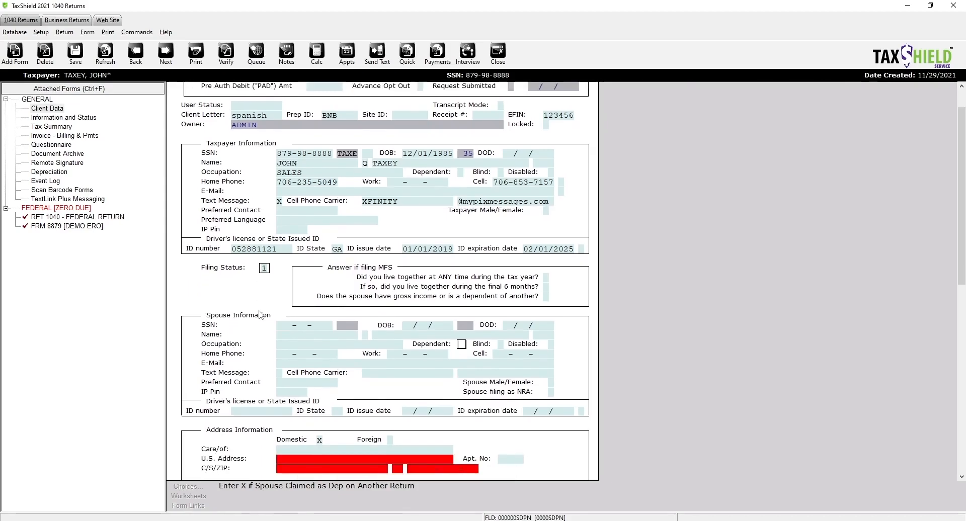
pyautogui.scroll(-4, 264, 317)
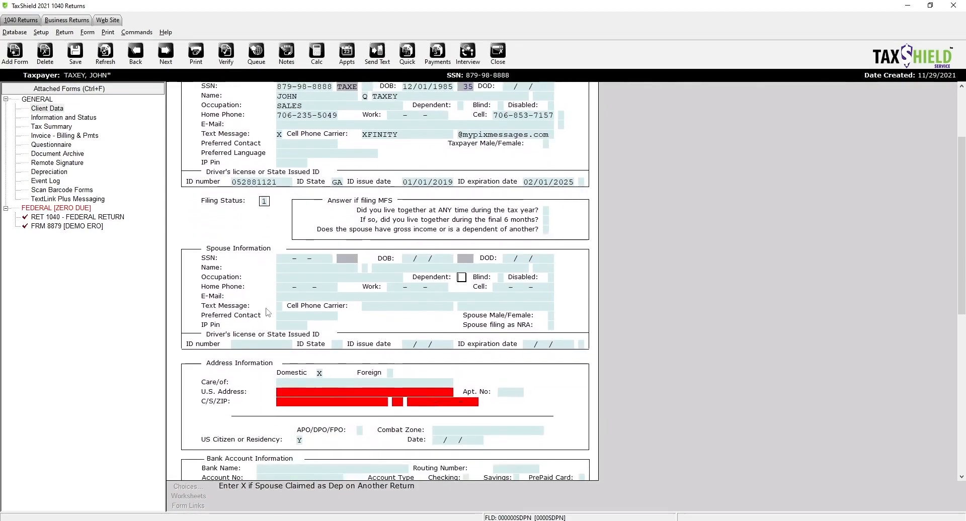
pyautogui.scroll(-1, 270, 317)
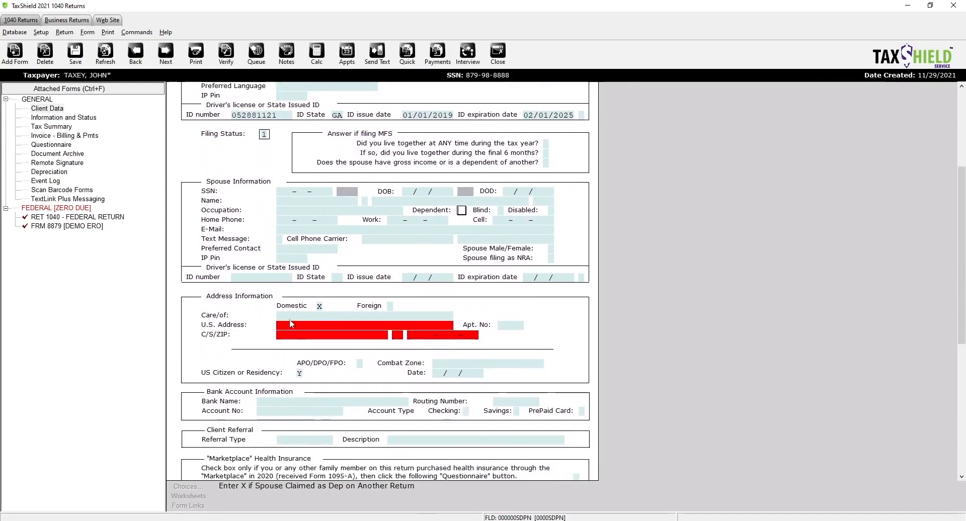
pyautogui.click(284, 316)
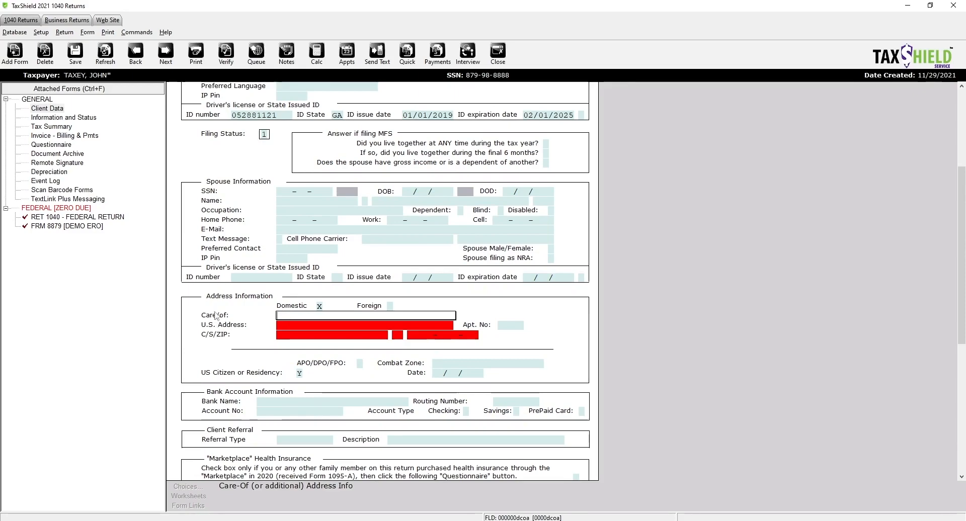
pyautogui.click(289, 326)
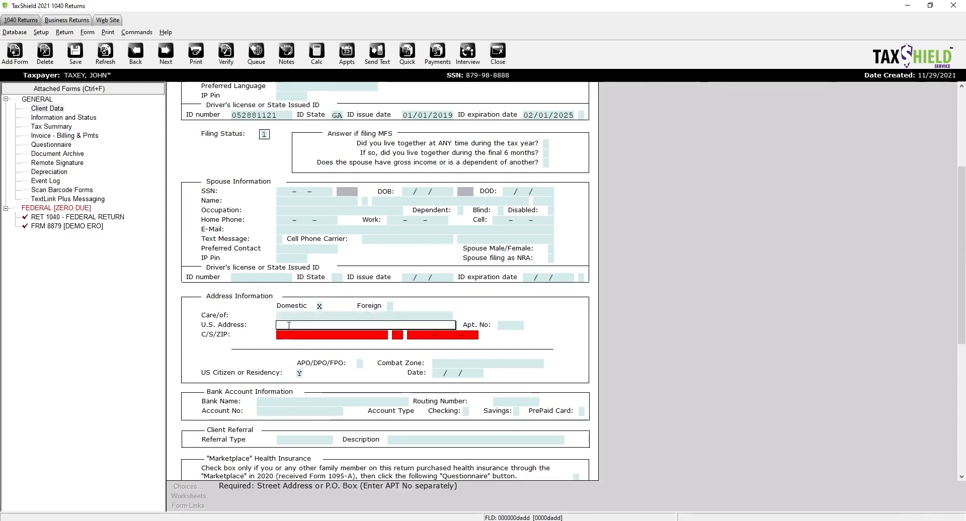
pyautogui.write('100 ')
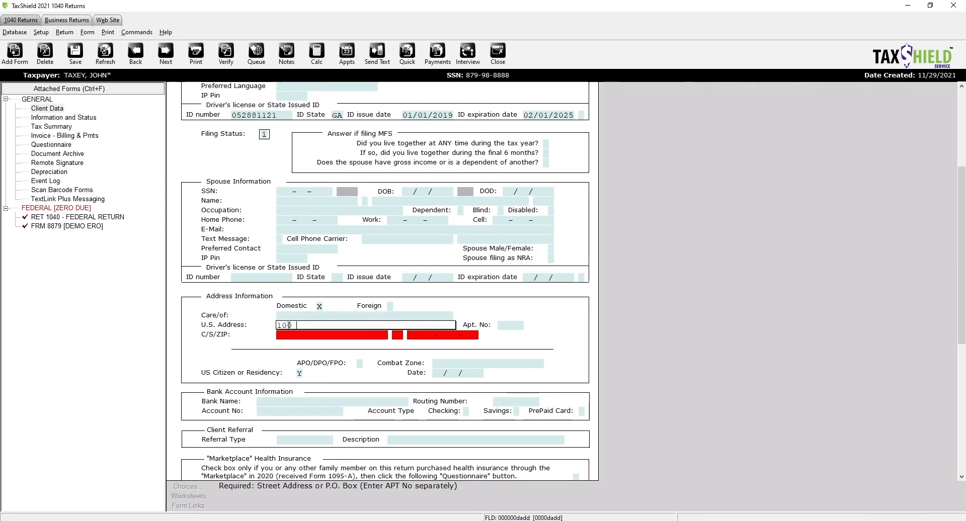
pyautogui.write('FAKE ST')
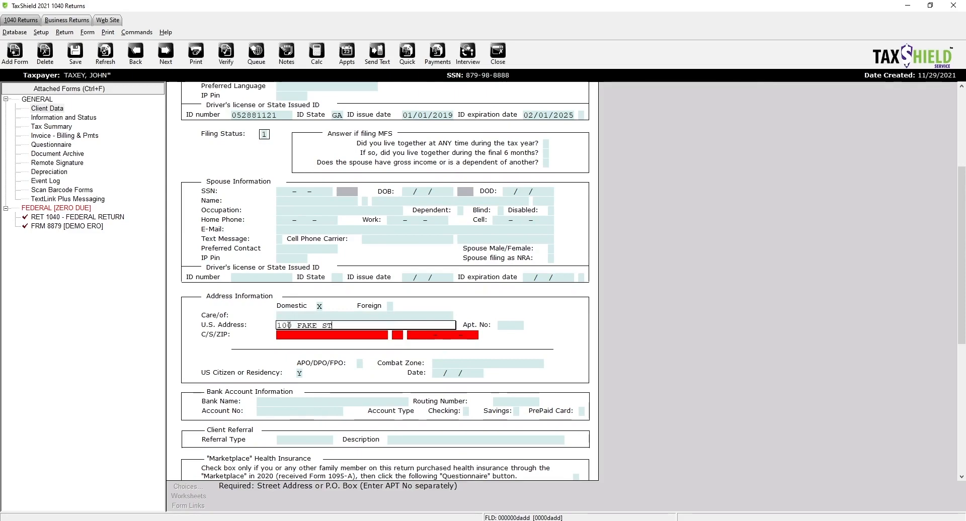
pyautogui.press('Return')
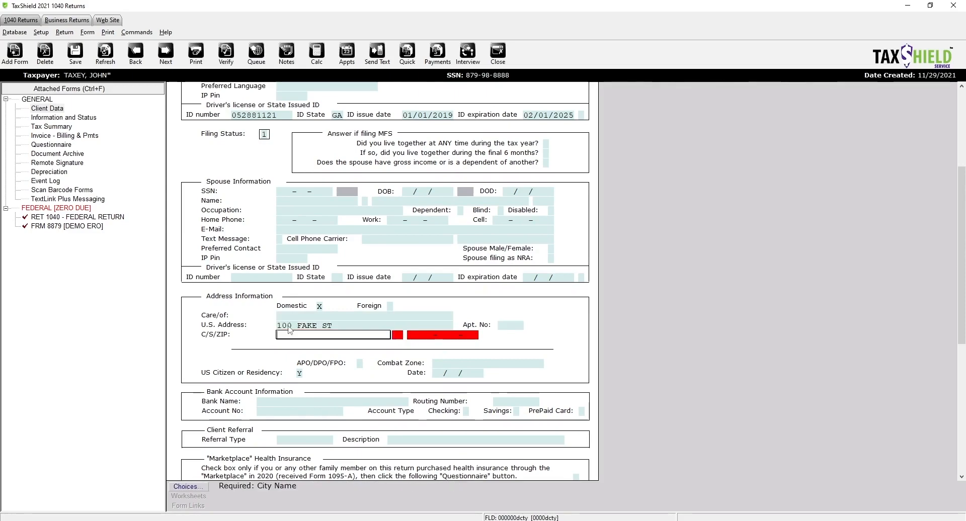
# - Look up the city and accept the matching city, state and ZIP entry
pyautogui.write('ROME')
pyautogui.press('Return')
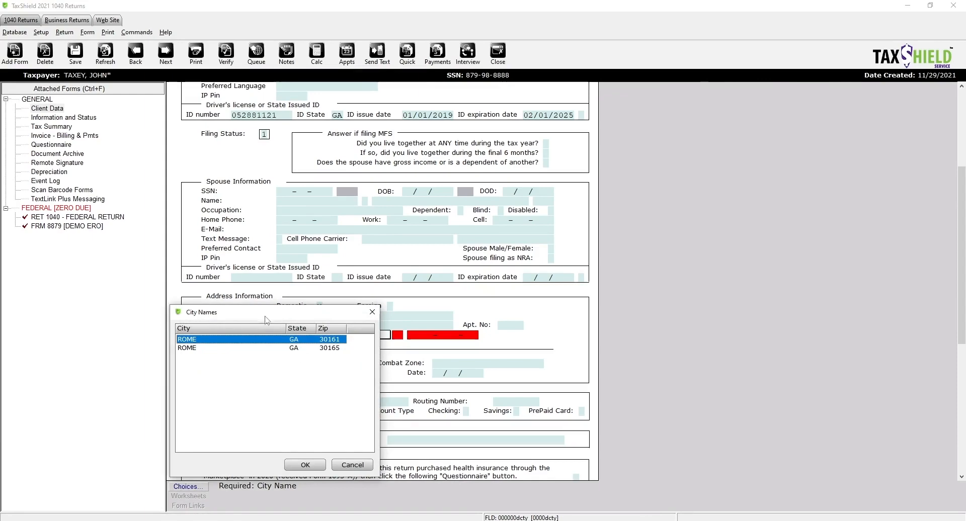
pyautogui.moveTo(263, 315); pyautogui.dragTo(327, 359)
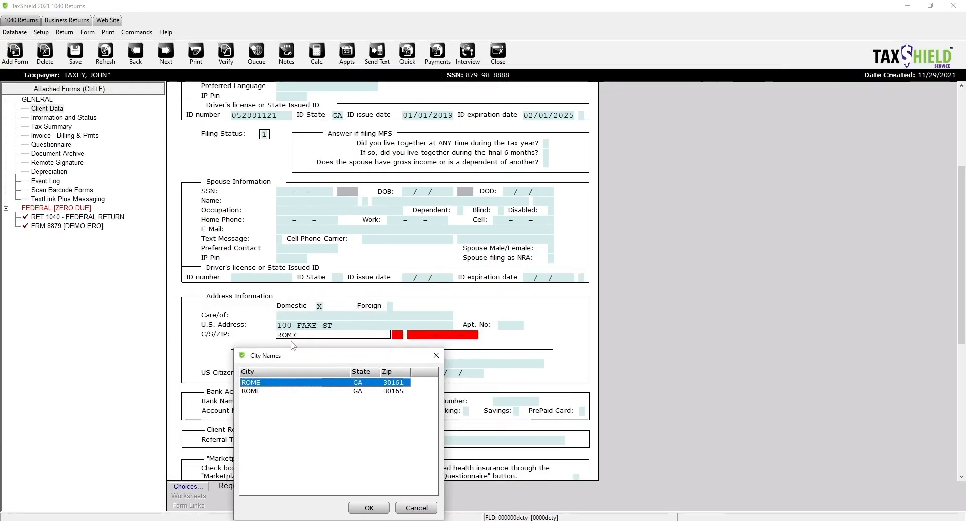
pyautogui.click(374, 393)
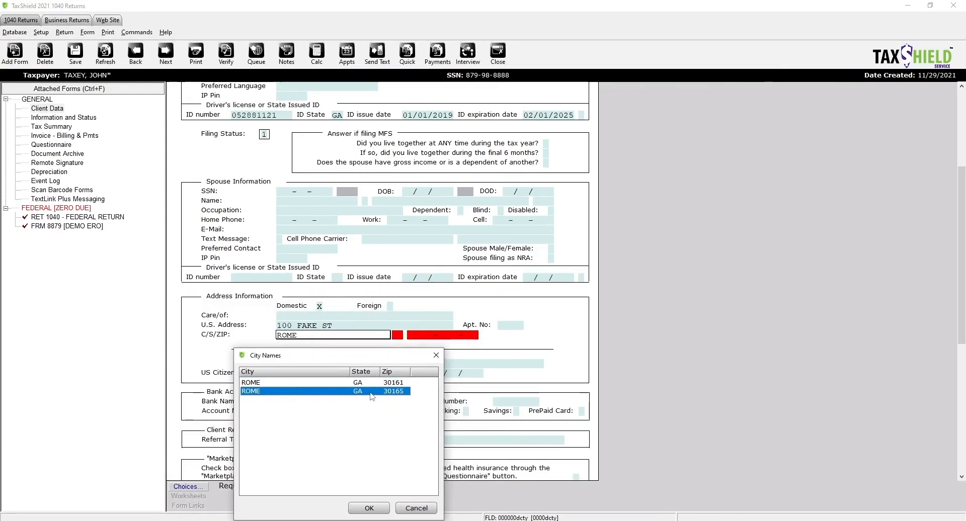
pyautogui.click(370, 385)
pyautogui.click(373, 392)
pyautogui.click(371, 384)
pyautogui.doubleClick(373, 392)
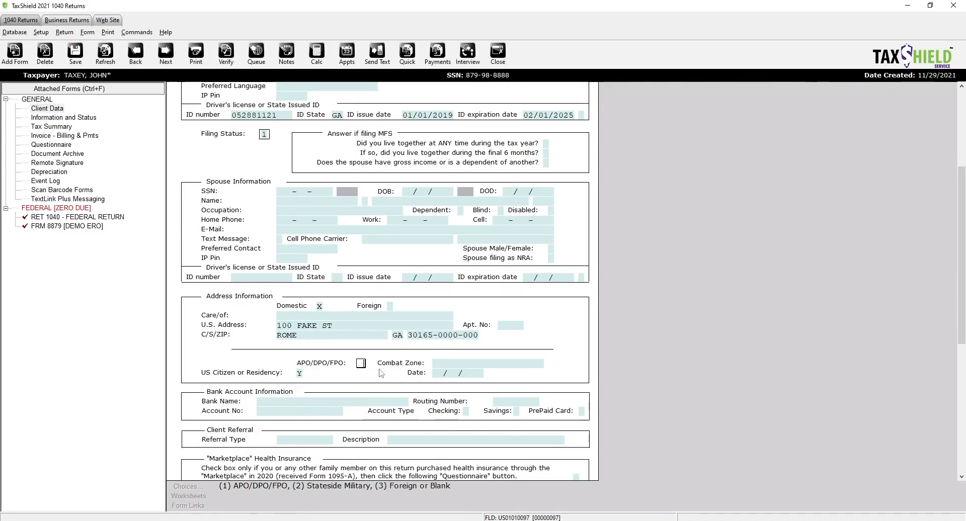
pyautogui.scroll(-1, 381, 372)
pyautogui.scroll(-2, 381, 372)
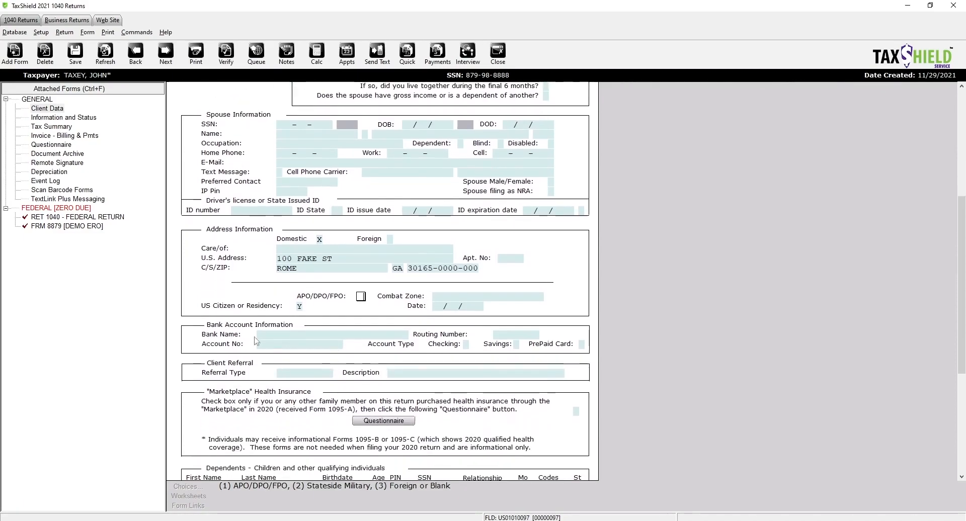
# - Select DUMMY BANK from the bank list, filling routing number 021000021
pyautogui.click(275, 334)
pyautogui.click(191, 487)
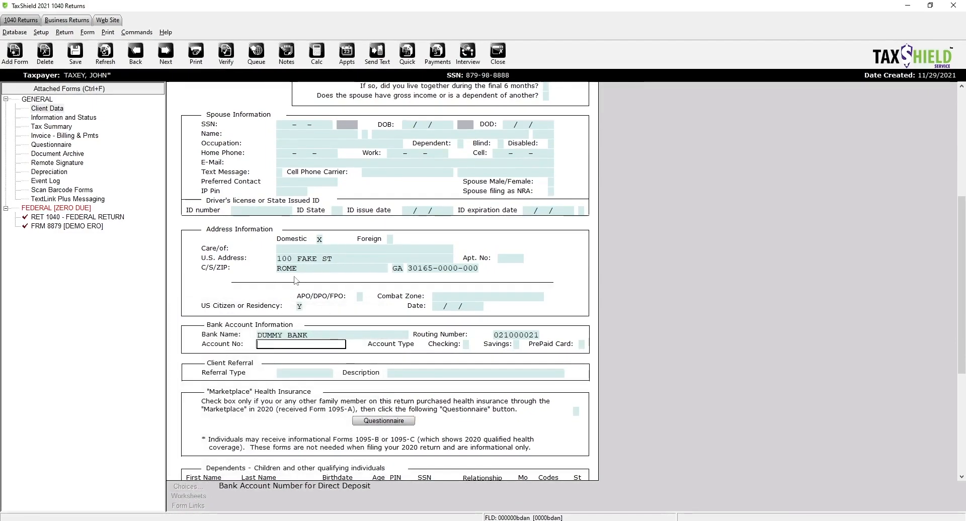
pyautogui.click(312, 335)
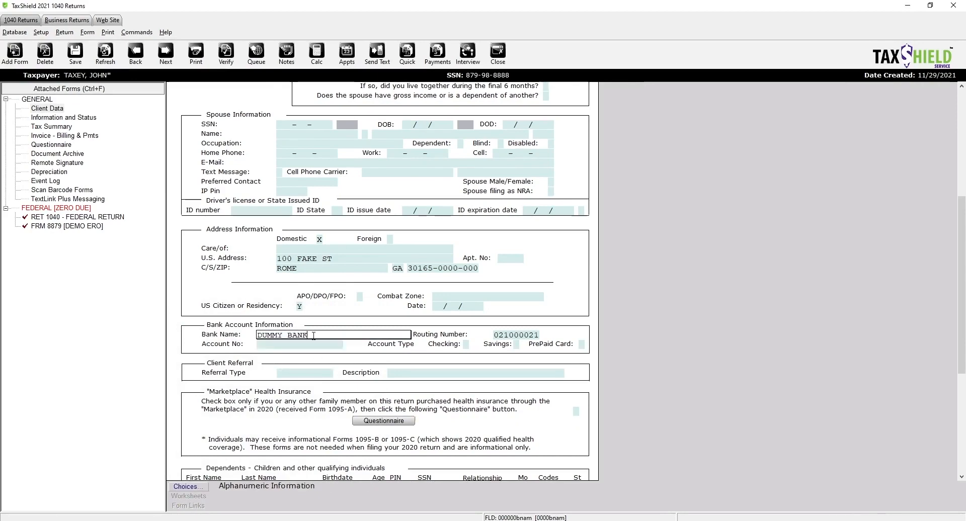
pyautogui.click(177, 488)
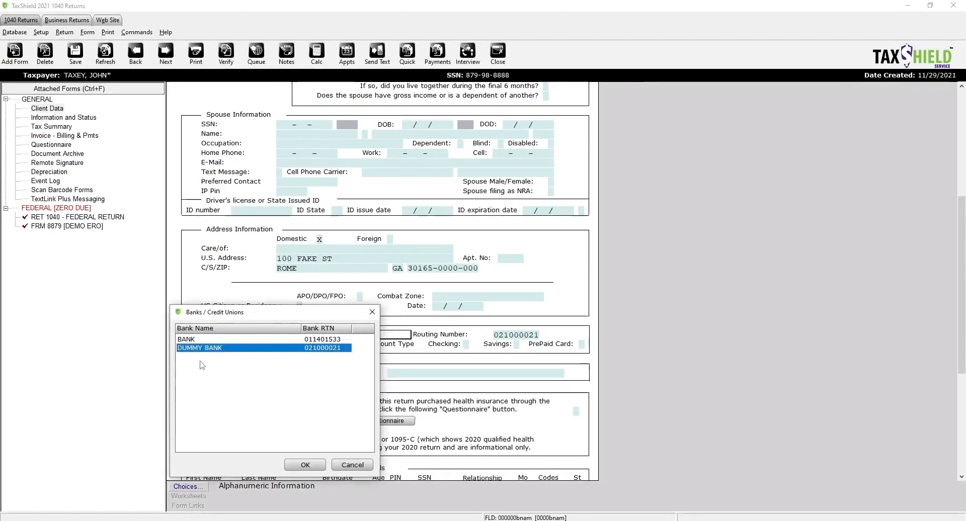
pyautogui.click(305, 464)
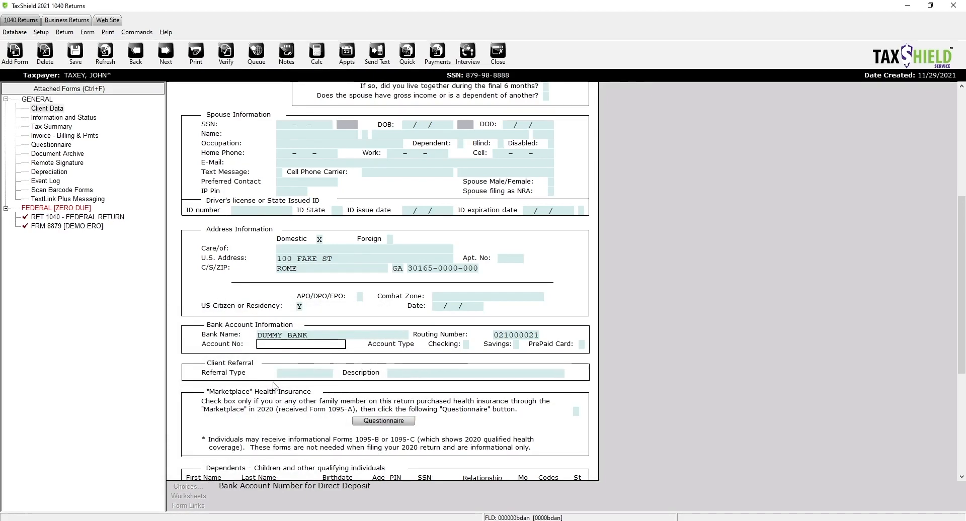
# - Retype the bank name as DUM and reopen the bank list to recheck it
pyautogui.click(323, 334)
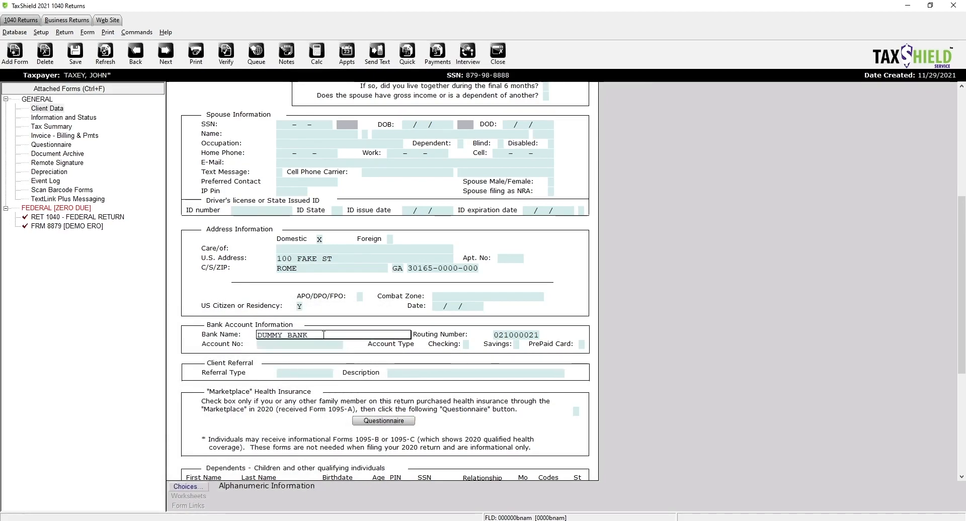
pyautogui.doubleClick(300, 336)
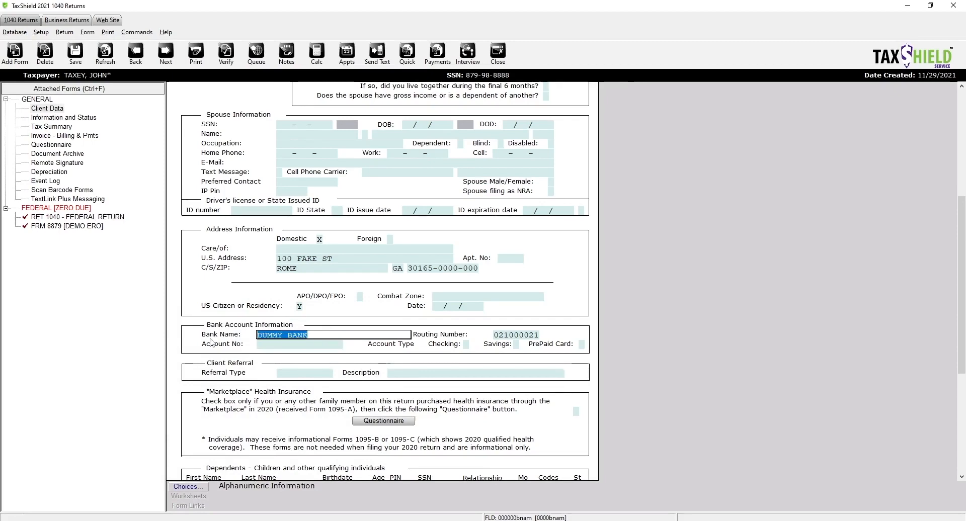
pyautogui.write('DUM')
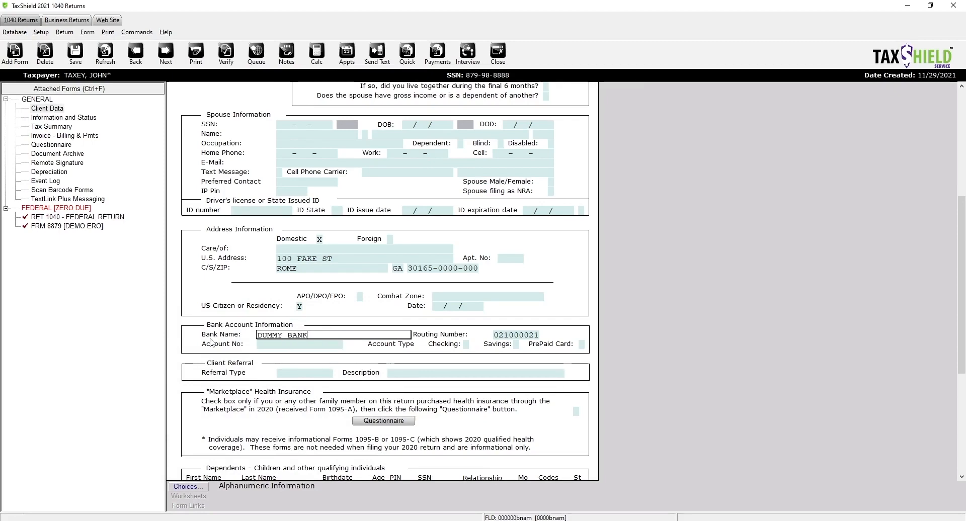
pyautogui.press('Tab')
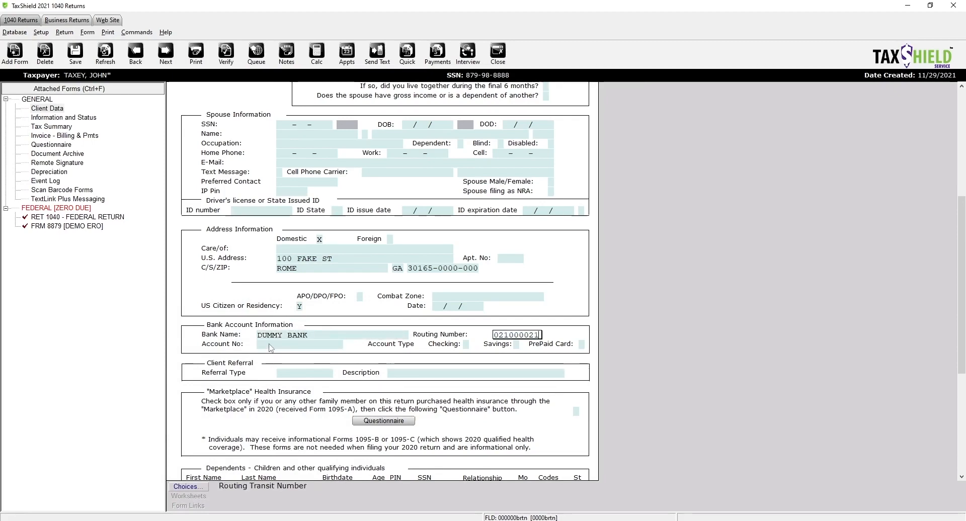
pyautogui.click(309, 336)
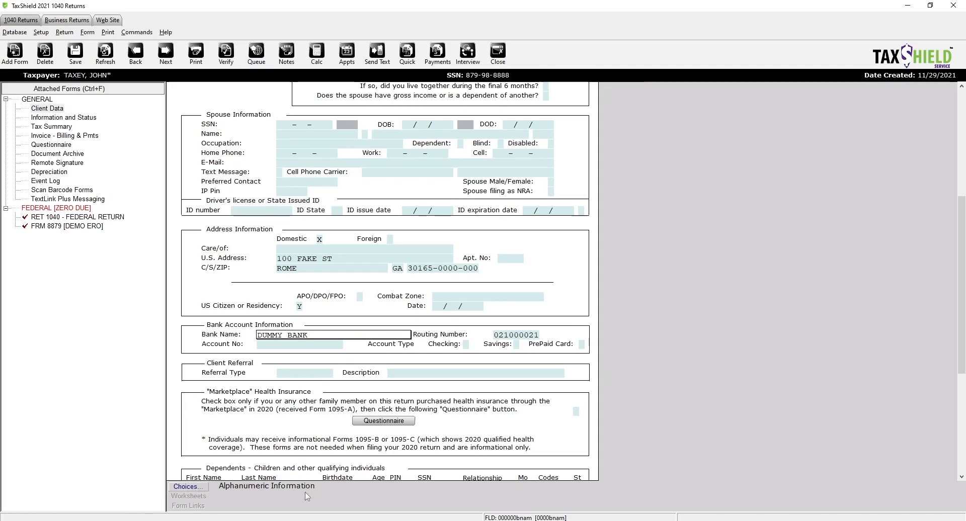
pyautogui.click(188, 487)
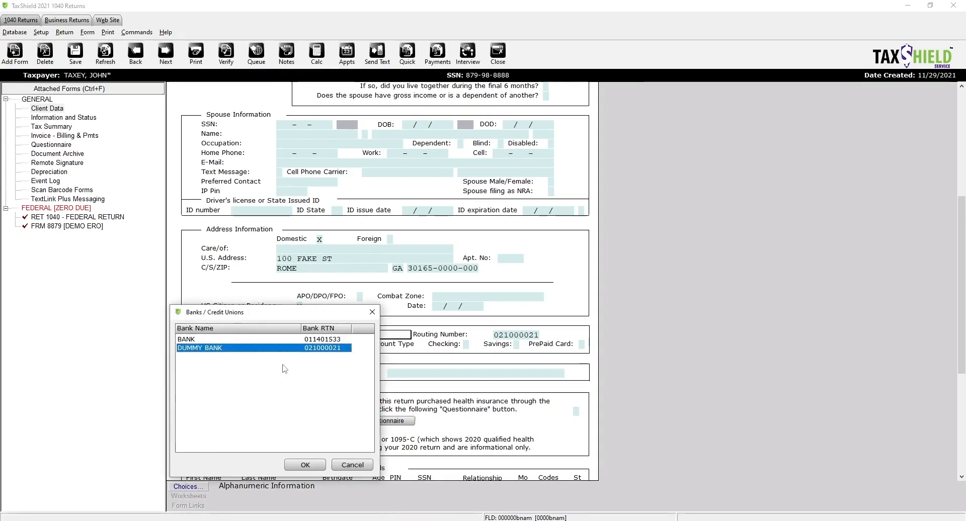
# - Choose DUMMY BANK, enter and double-confirm the account number, and mark it Checking
pyautogui.doubleClick(224, 348)
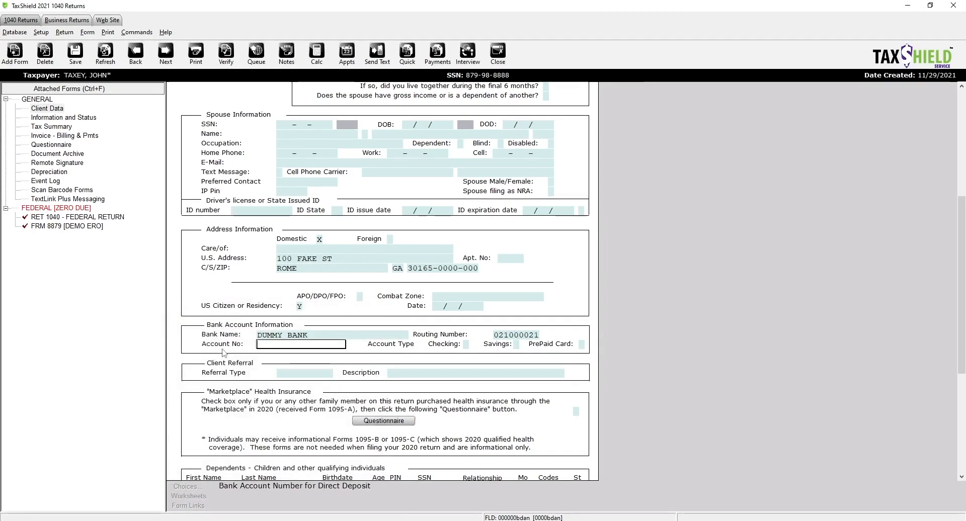
pyautogui.write('123456789')
pyautogui.press('Return')
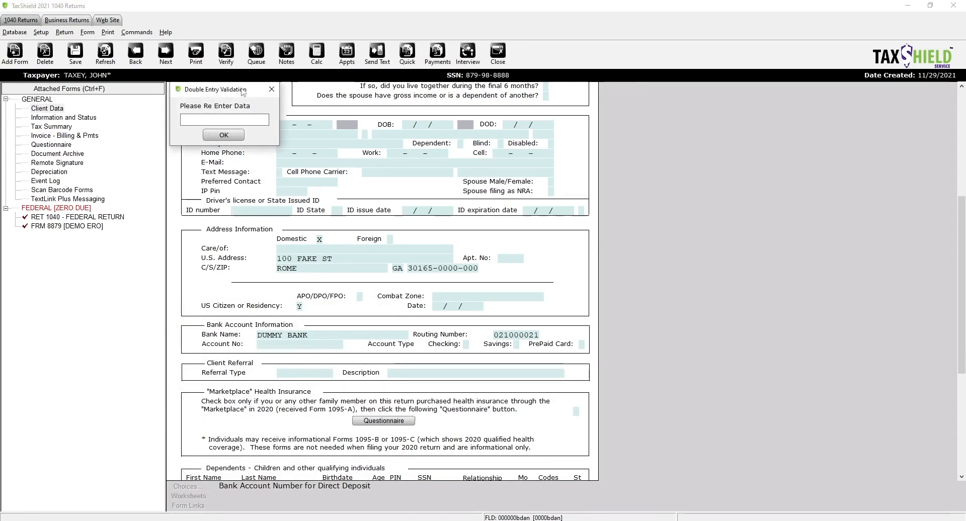
pyautogui.moveTo(251, 93); pyautogui.dragTo(325, 273)
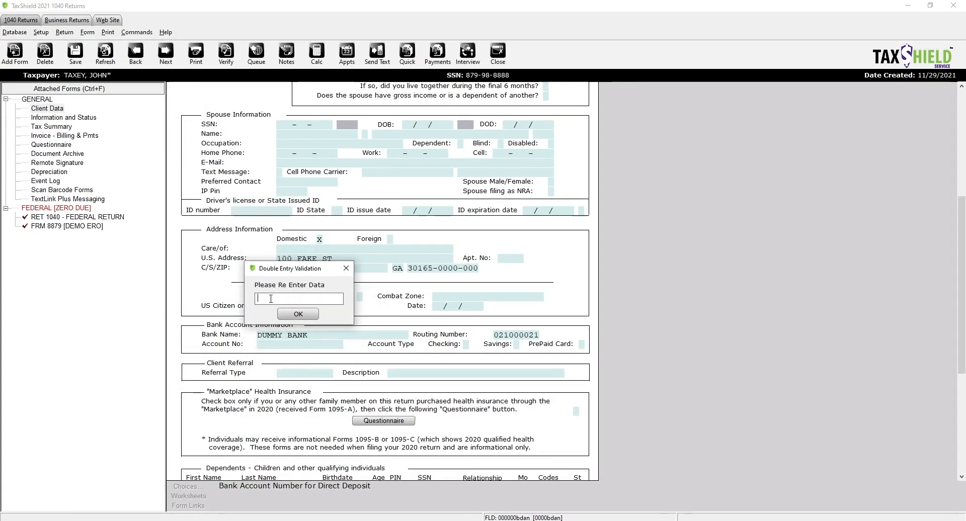
pyautogui.write('456789')
pyautogui.click(297, 314)
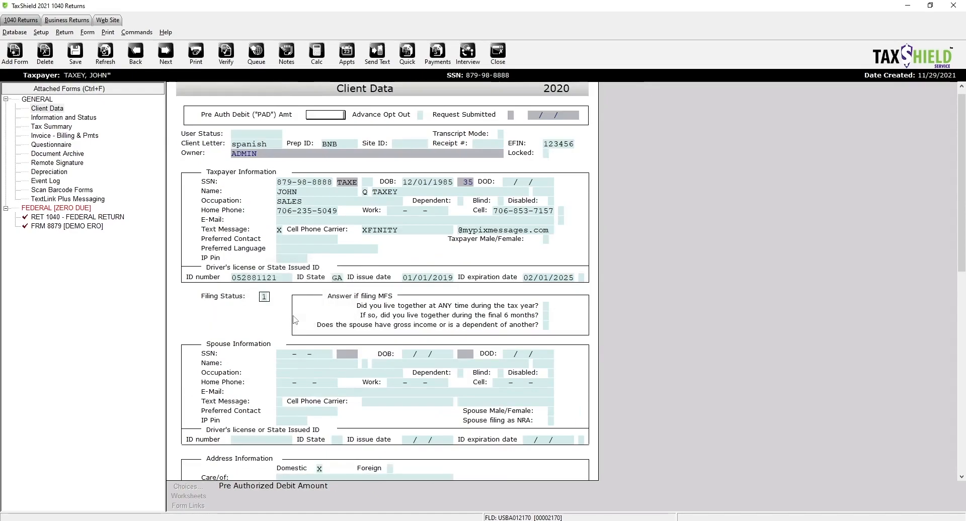
pyautogui.scroll(-7, 297, 322)
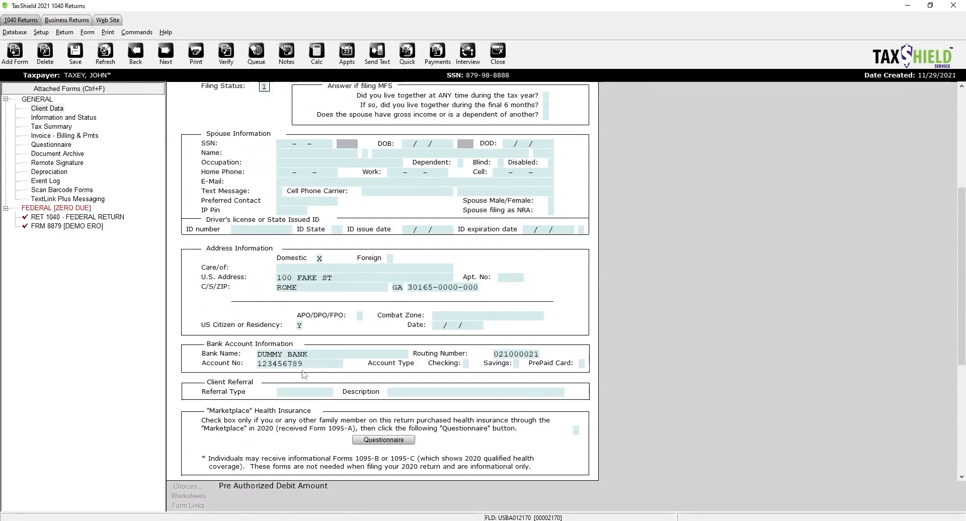
pyautogui.click(305, 364)
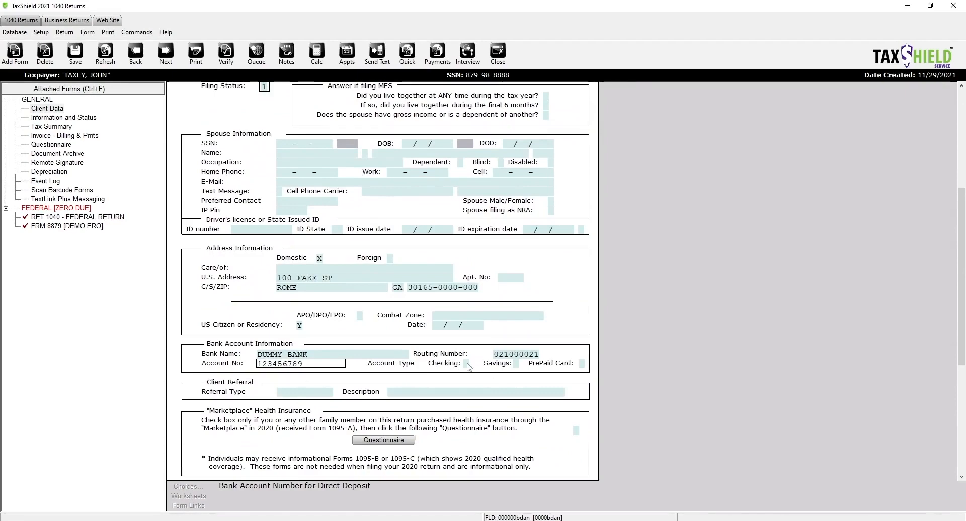
pyautogui.click(467, 363)
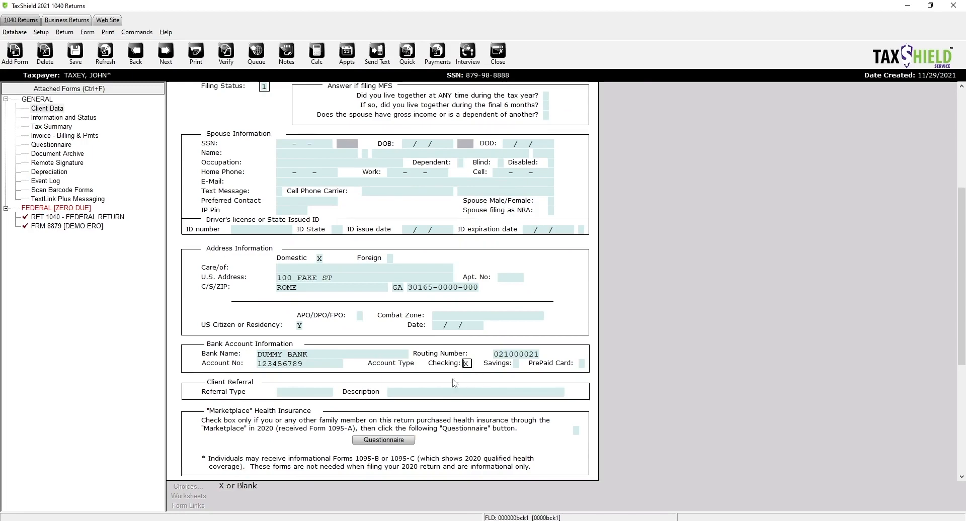
# - Enter the first dependent's first and last name, birthdate 01/02/2015 and SSN
pyautogui.scroll(-2, 464, 441)
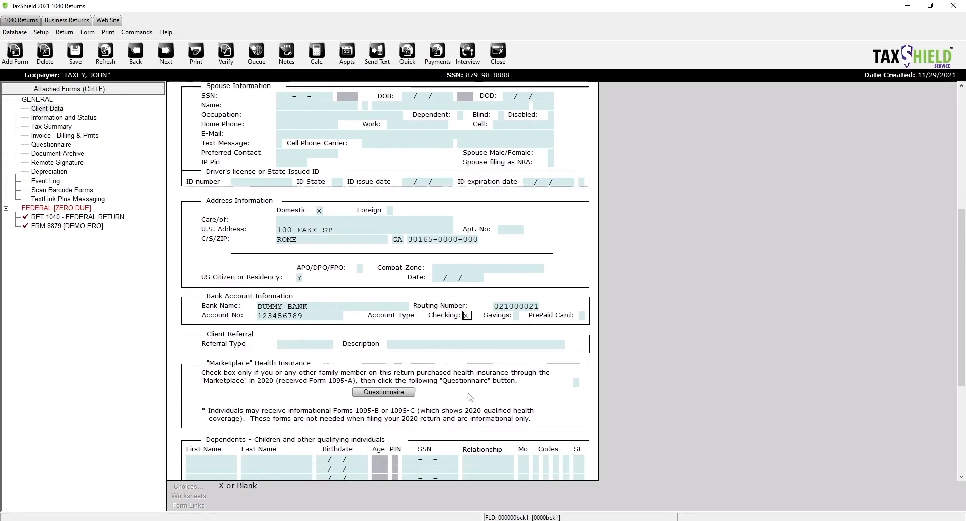
pyautogui.scroll(-1, 470, 397)
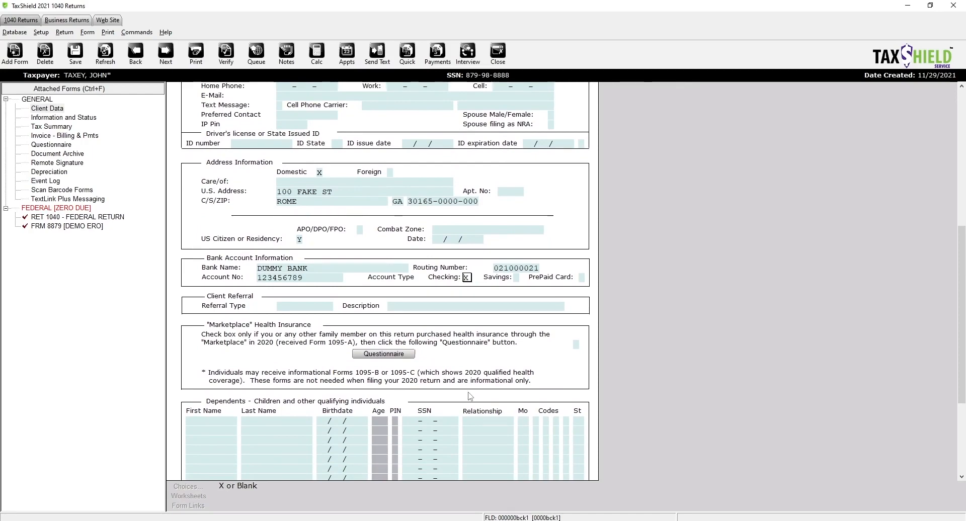
pyautogui.scroll(-2, 383, 393)
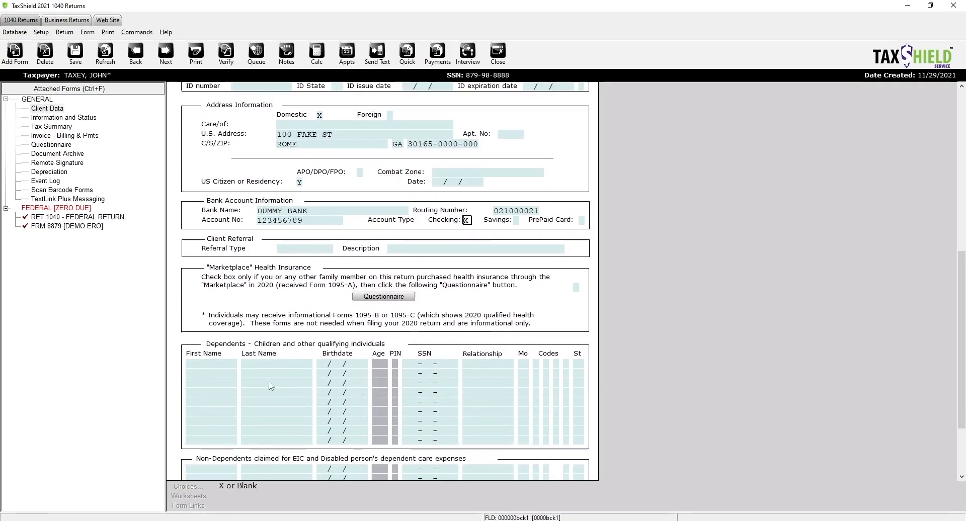
pyautogui.click(214, 362)
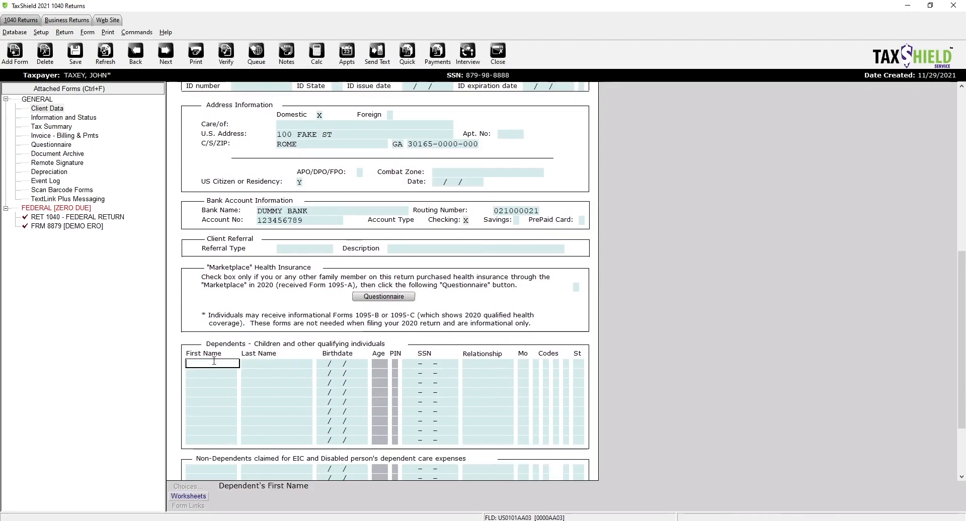
pyautogui.write('S')
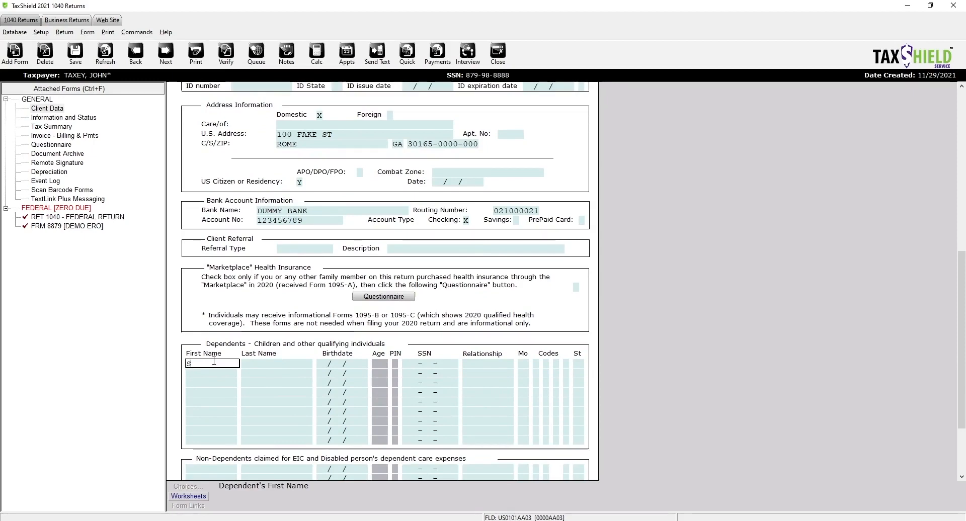
pyautogui.press('BackSpace')
pyautogui.write('JOHN')
pyautogui.press('Tab')
pyautogui.write('TAXE')
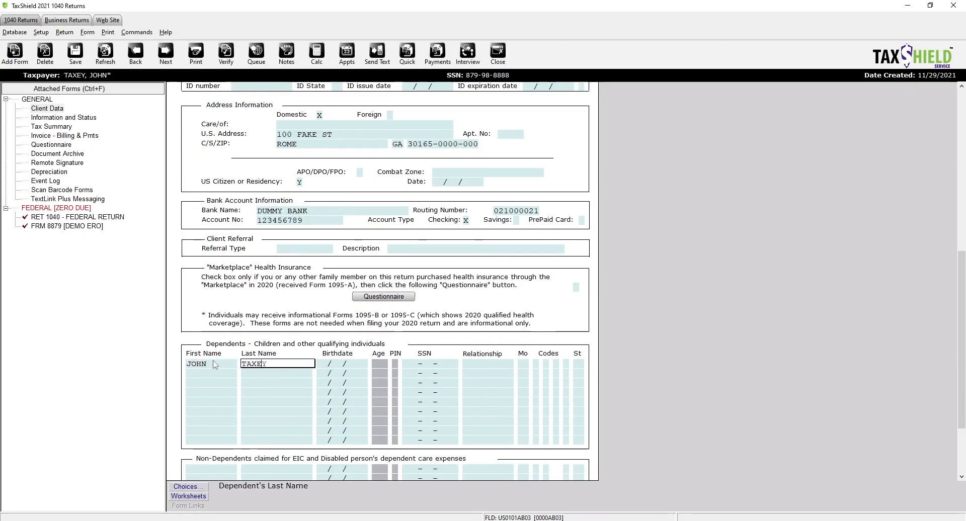
pyautogui.write('Y')
pyautogui.press('Tab')
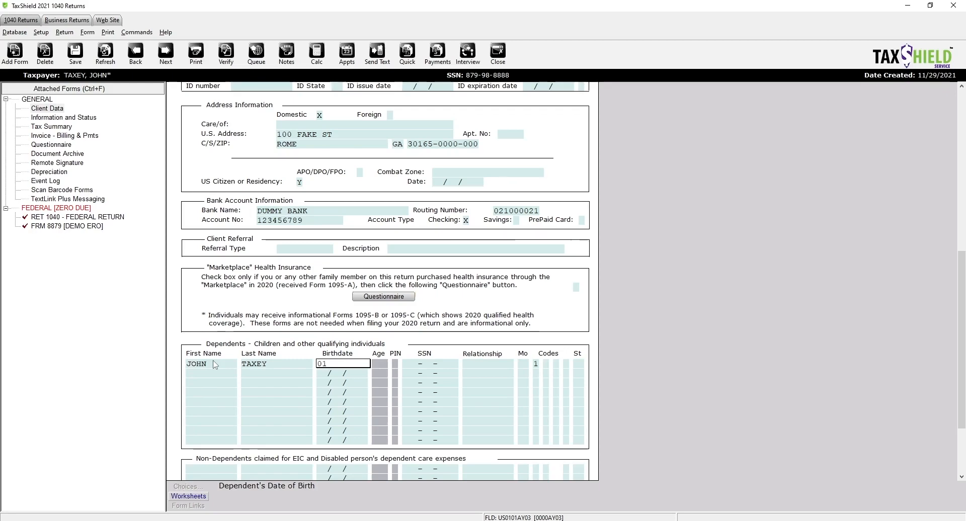
pyautogui.write('01/02/20')
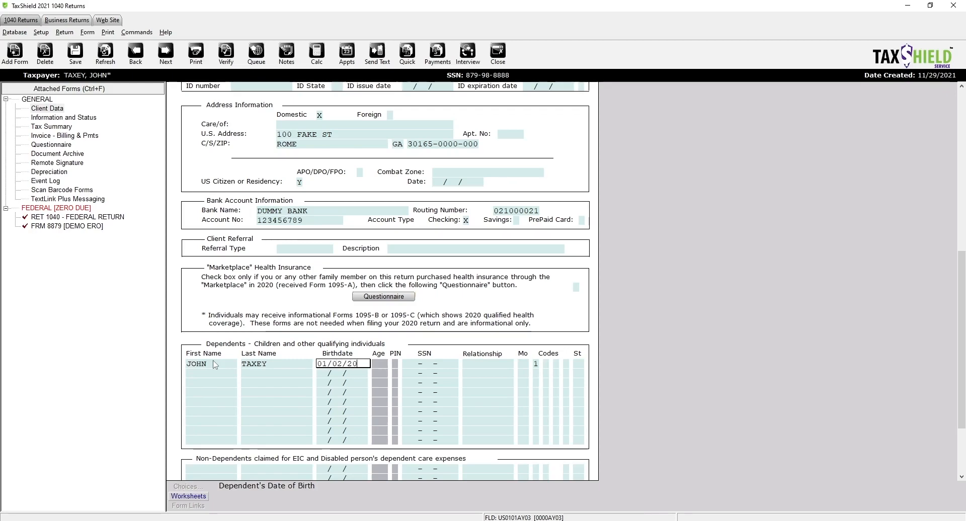
pyautogui.write('15')
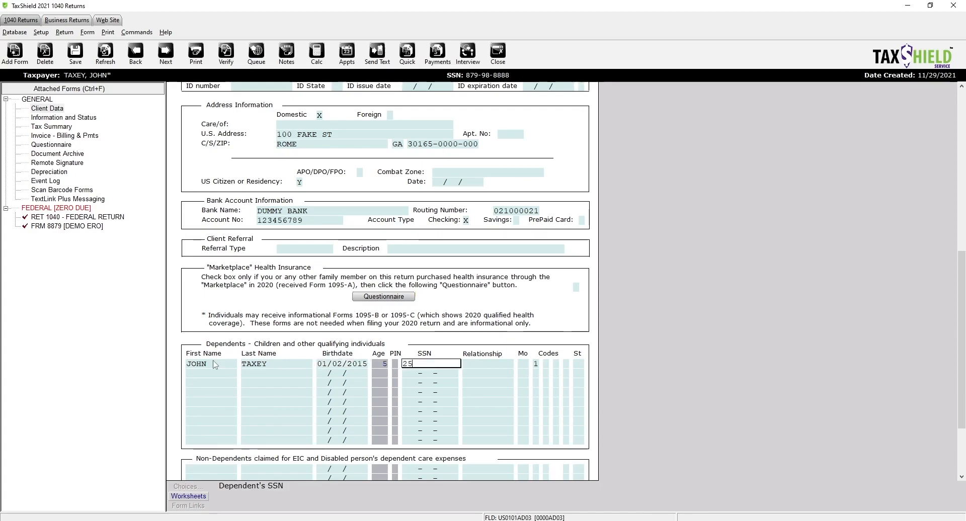
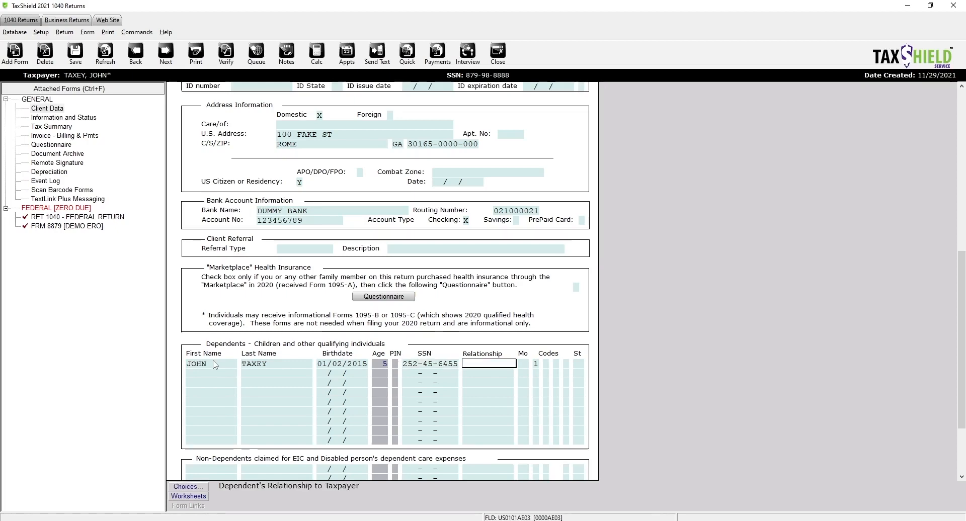
# - Set the dependent's relationship to SON and claim status code 1
pyautogui.click(185, 487)
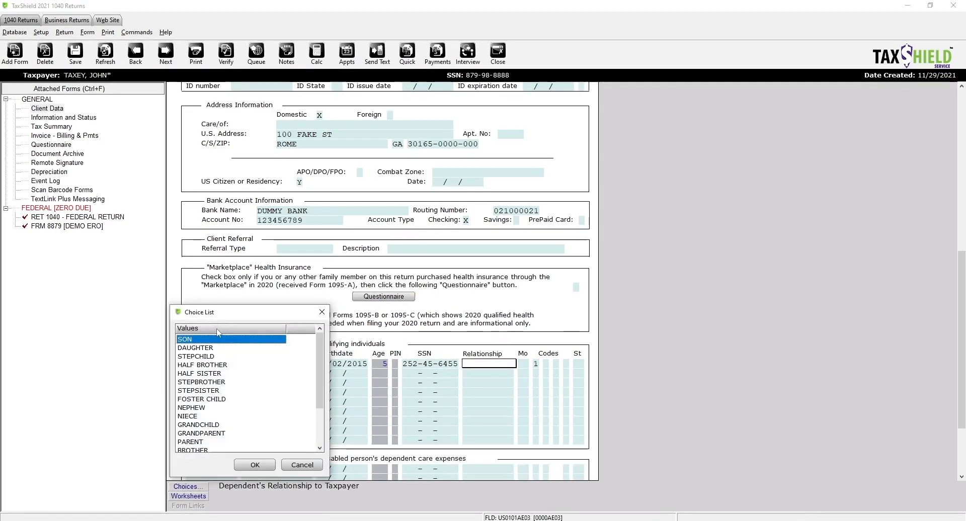
pyautogui.doubleClick(225, 340)
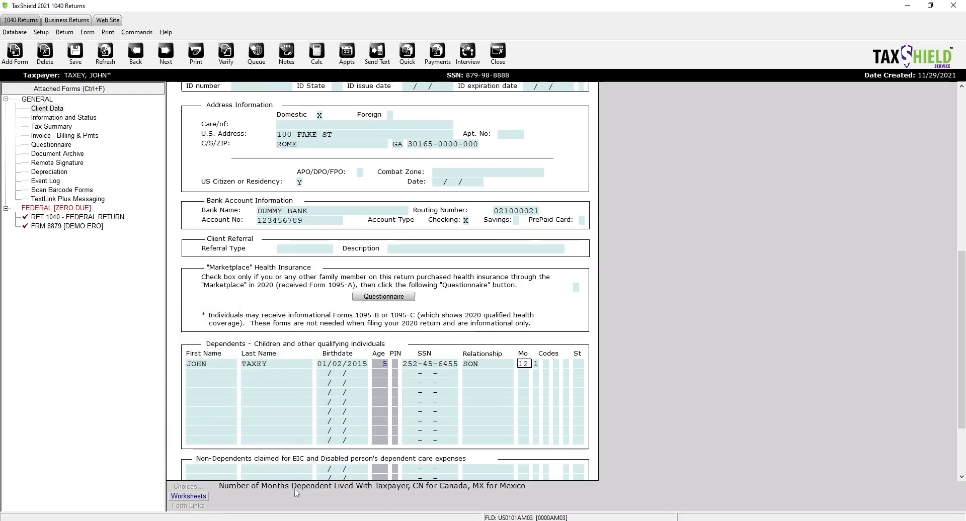
pyautogui.click(634, 374)
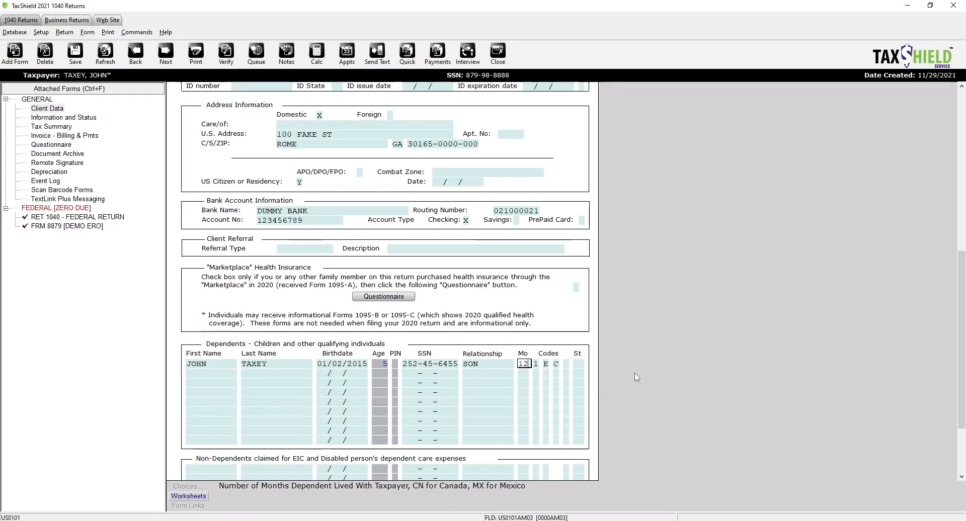
pyautogui.click(537, 363)
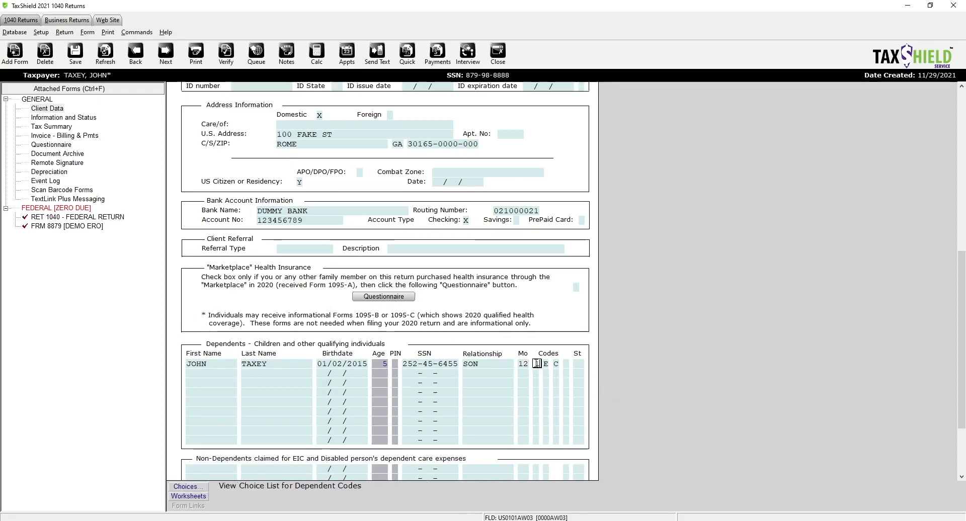
pyautogui.click(187, 486)
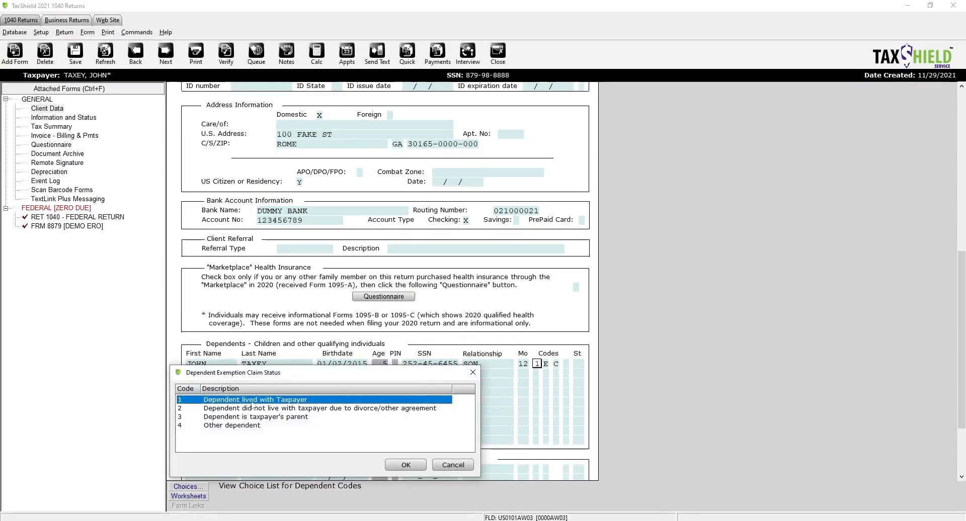
pyautogui.click(405, 465)
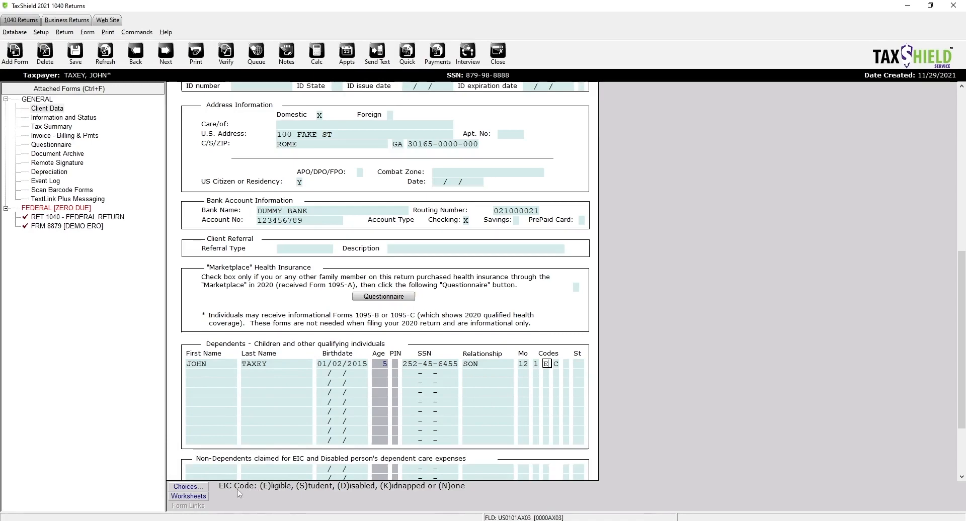
# - Accept the dependent's child tax credit code E and dependent care code C
pyautogui.click(557, 365)
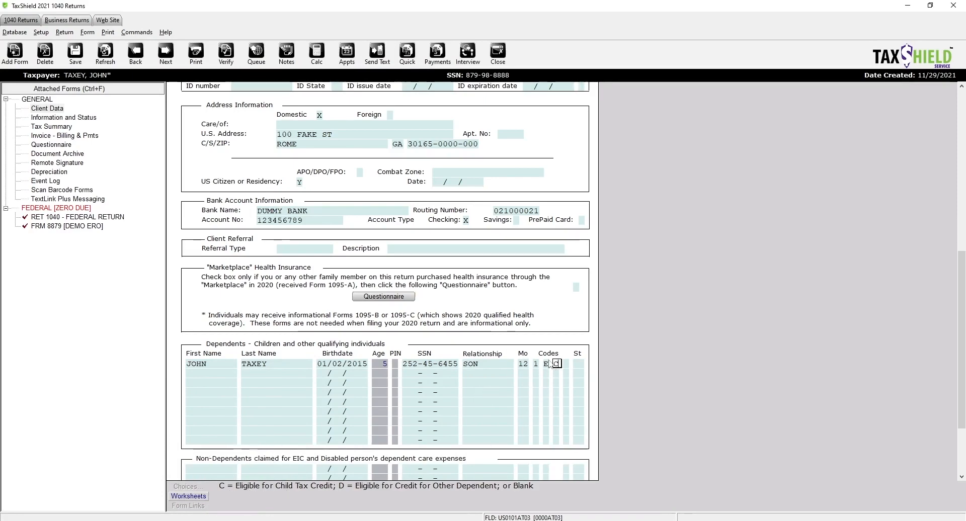
pyautogui.click(567, 364)
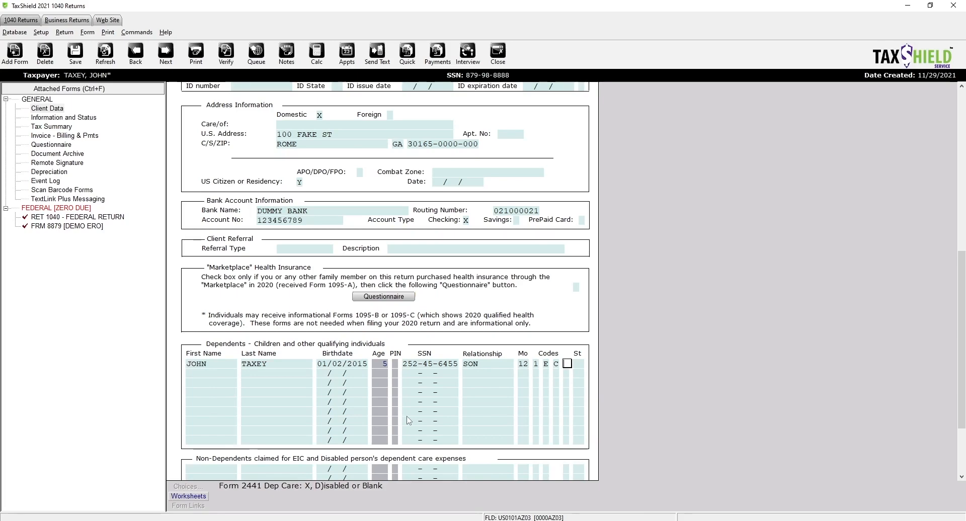
pyautogui.press('Return')
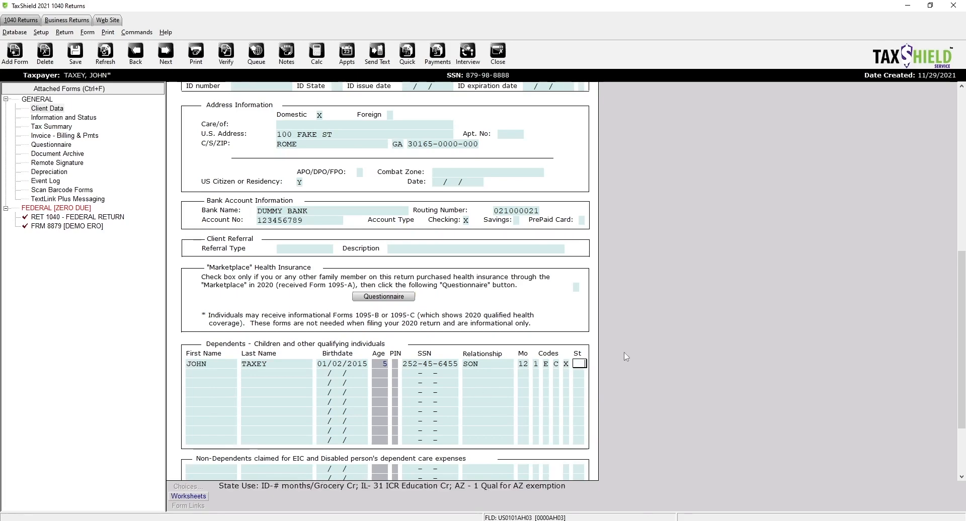
pyautogui.click(568, 364)
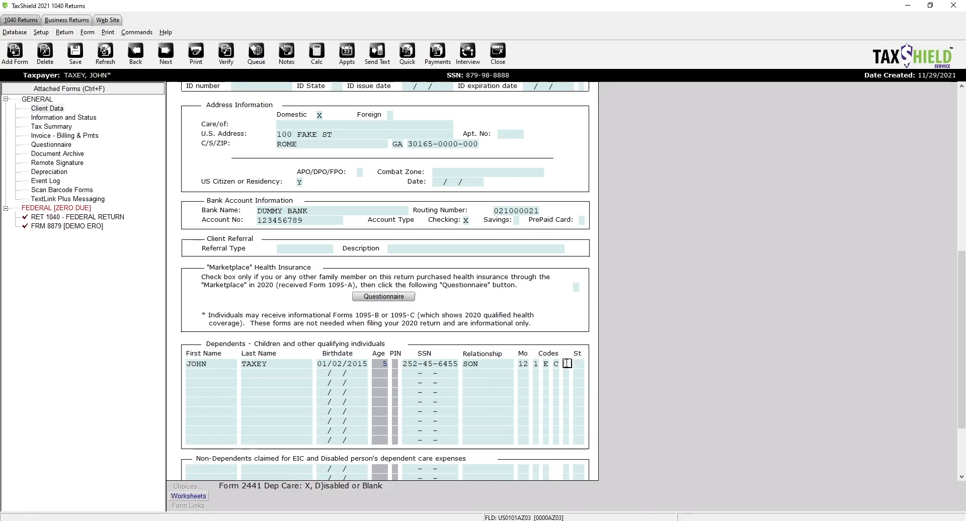
pyautogui.press('Return')
pyautogui.scroll(-5, 297, 312)
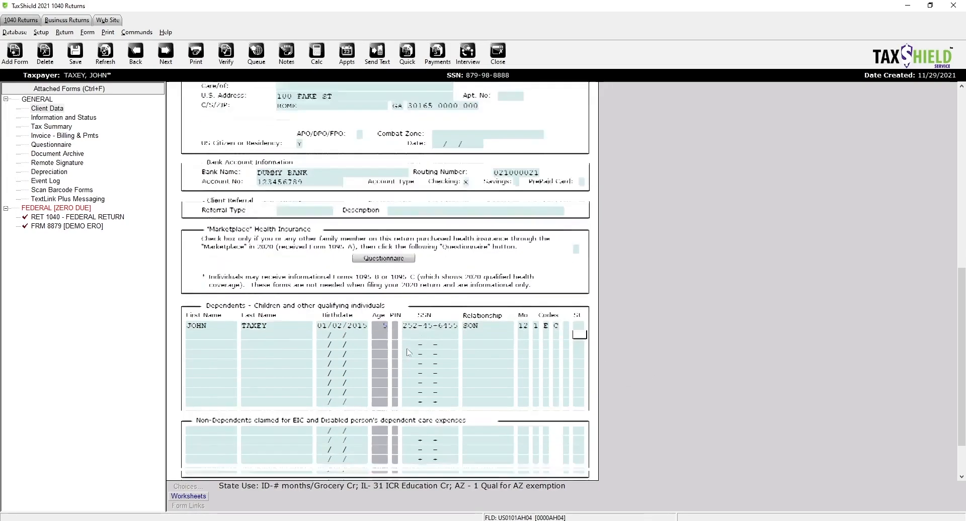
pyautogui.scroll(2, 297, 312)
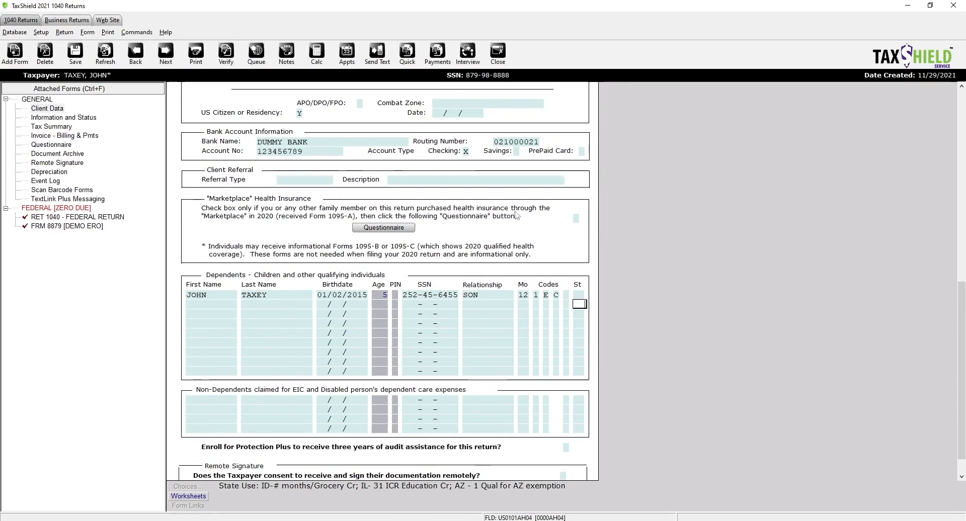
pyautogui.click(576, 218)
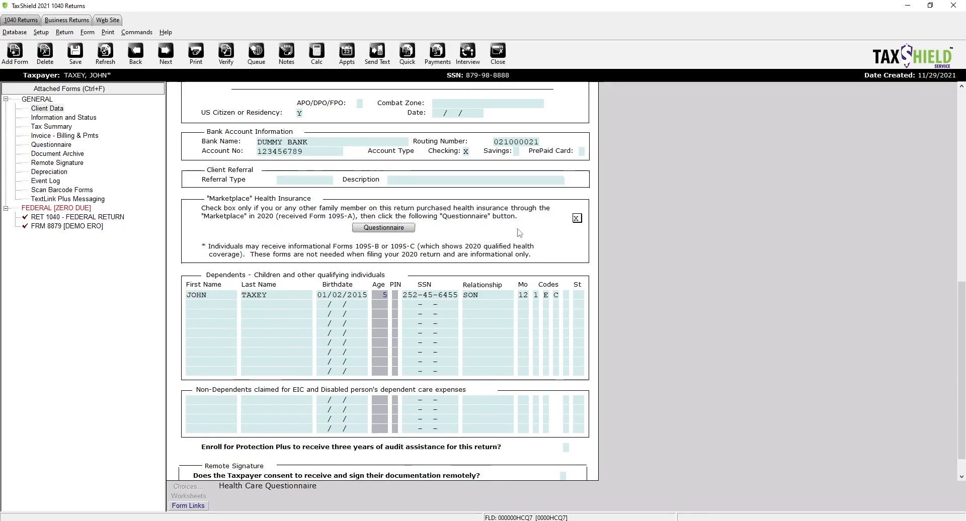
# - Check the Marketplace health insurance box and attach its ACA Marketplace questionnaire
pyautogui.press('Tab')
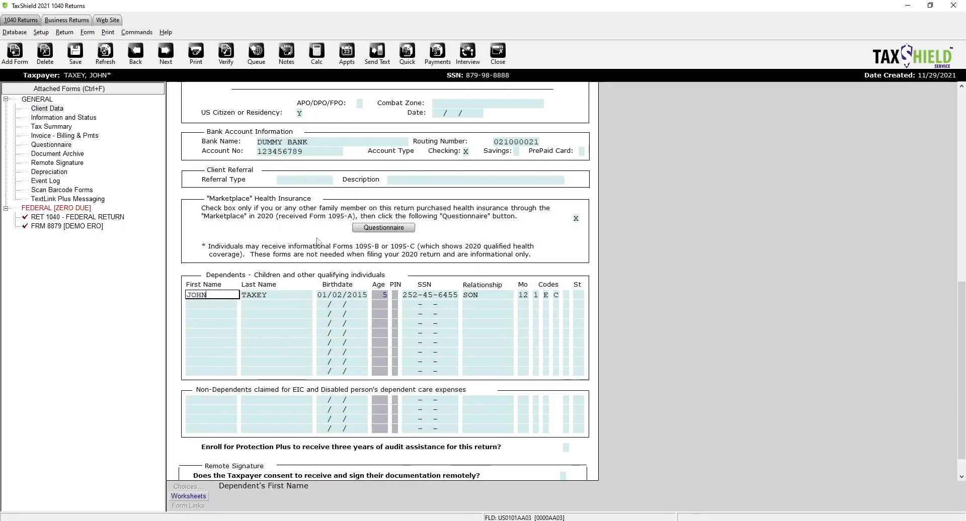
pyautogui.click(395, 229)
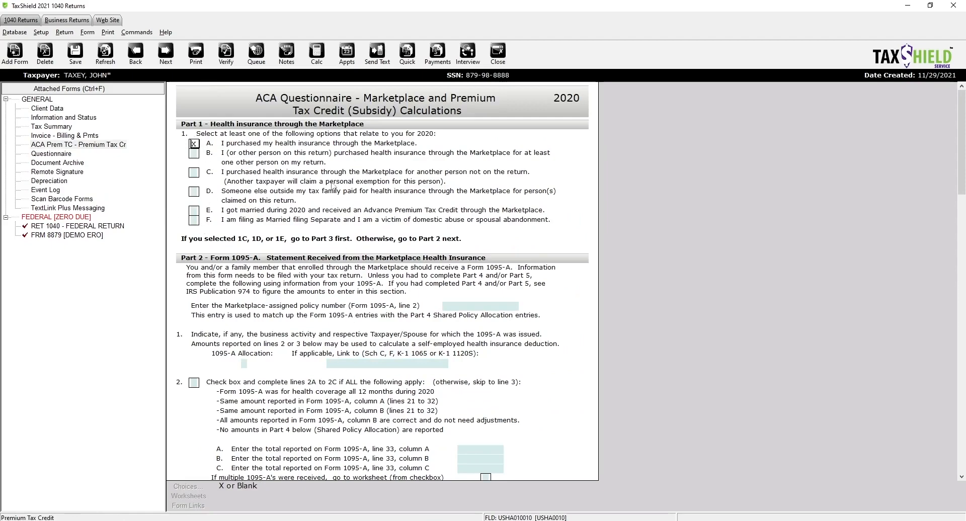
pyautogui.scroll(-10, 377, 342)
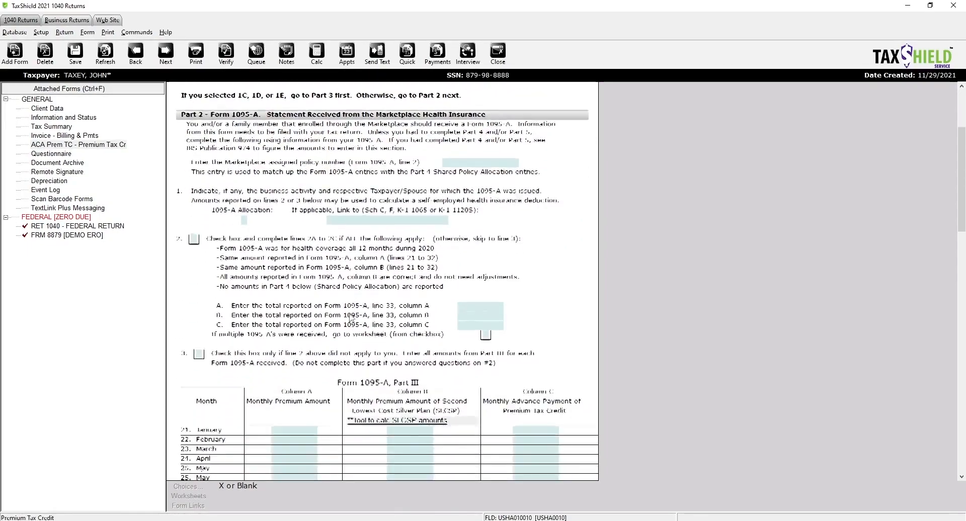
pyautogui.scroll(10, 350, 320)
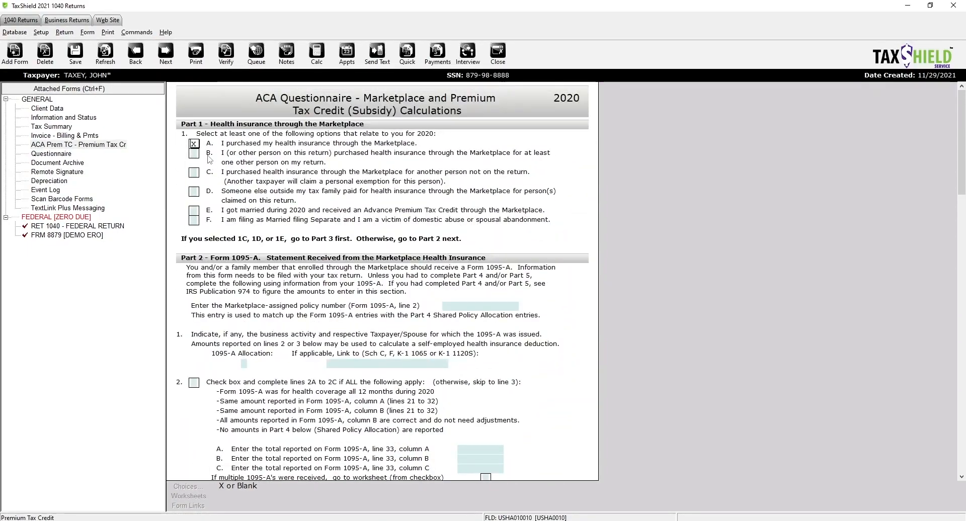
# - Go to Form 1095-A Part III and select January's second lowest silver plan amount
pyautogui.click(55, 109)
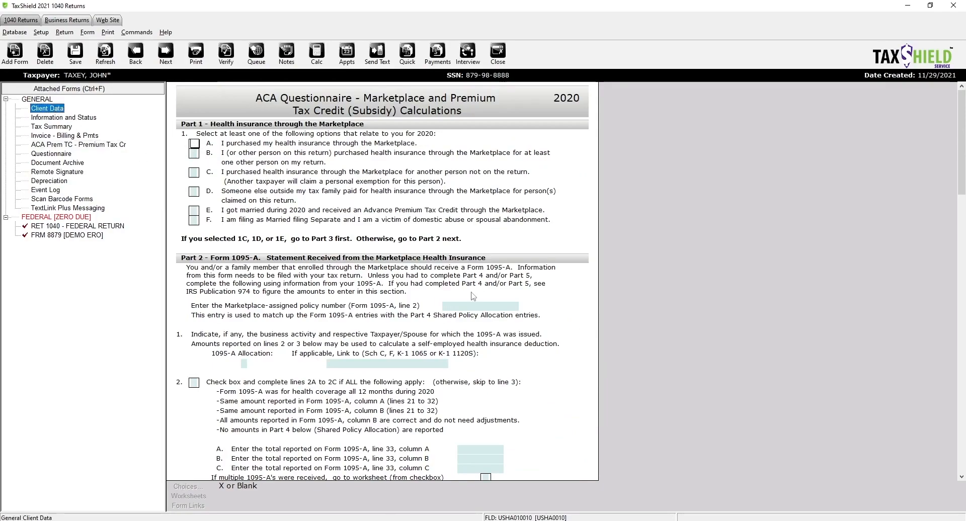
pyautogui.scroll(-5, 473, 296)
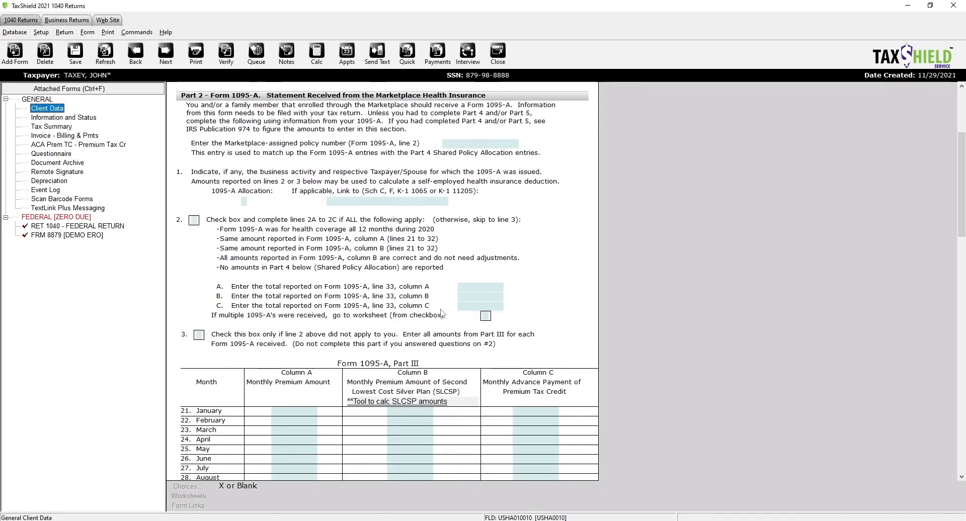
pyautogui.scroll(-3, 441, 312)
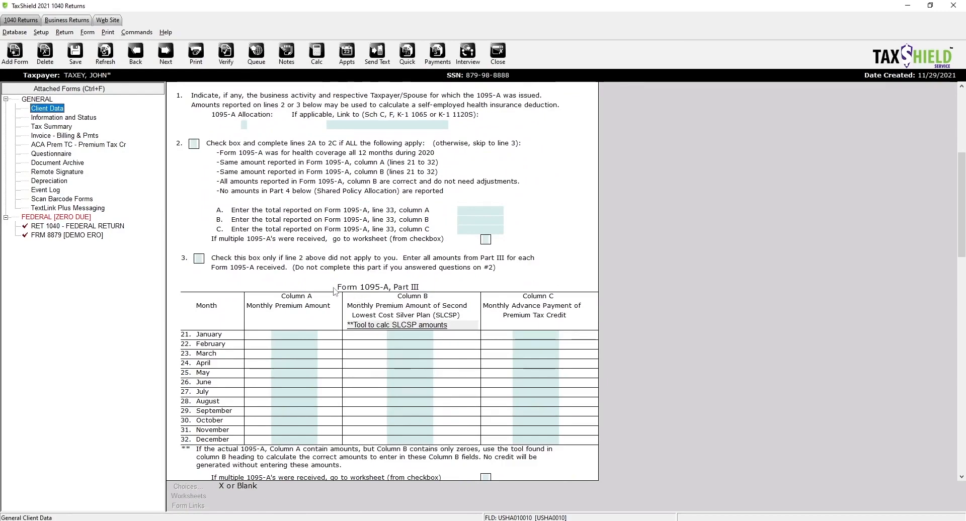
pyautogui.click(359, 286)
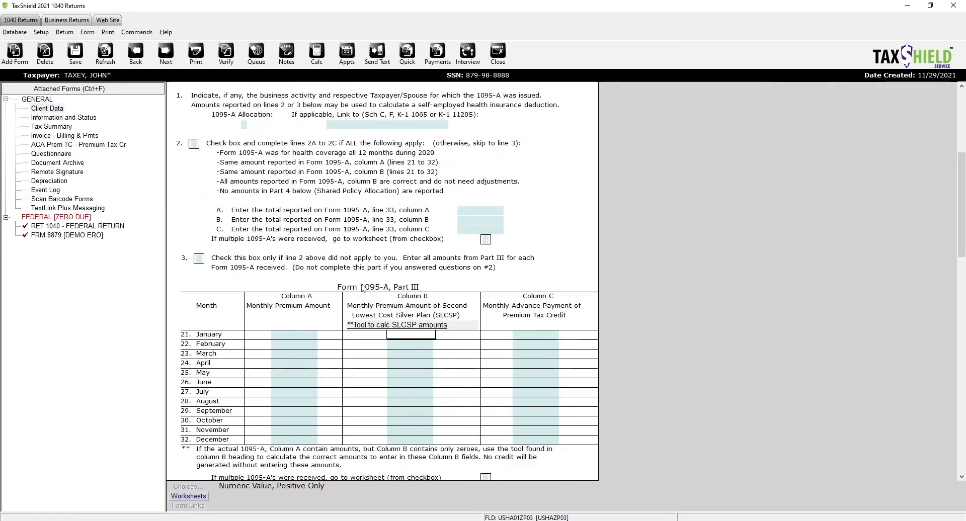
pyautogui.click(59, 111)
pyautogui.scroll(-3, 468, 319)
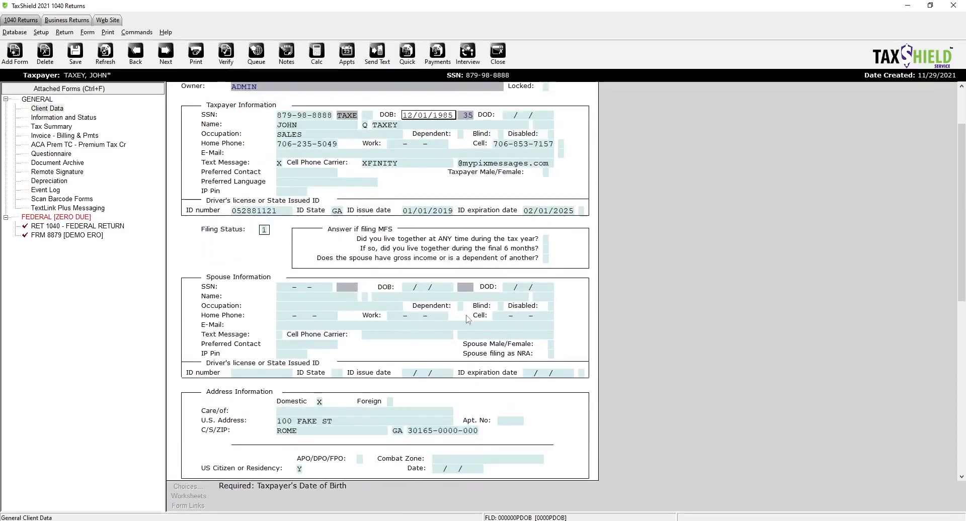
pyautogui.scroll(-12, 468, 319)
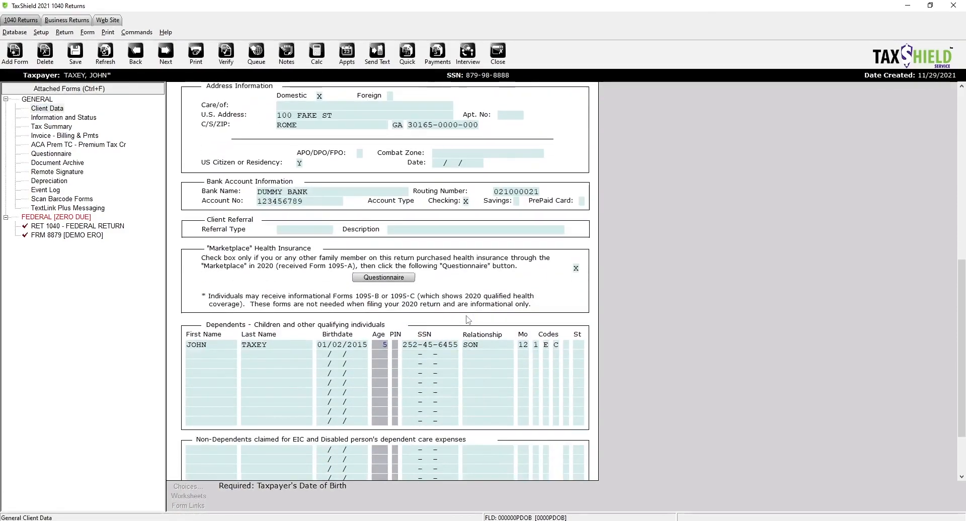
pyautogui.click(576, 268)
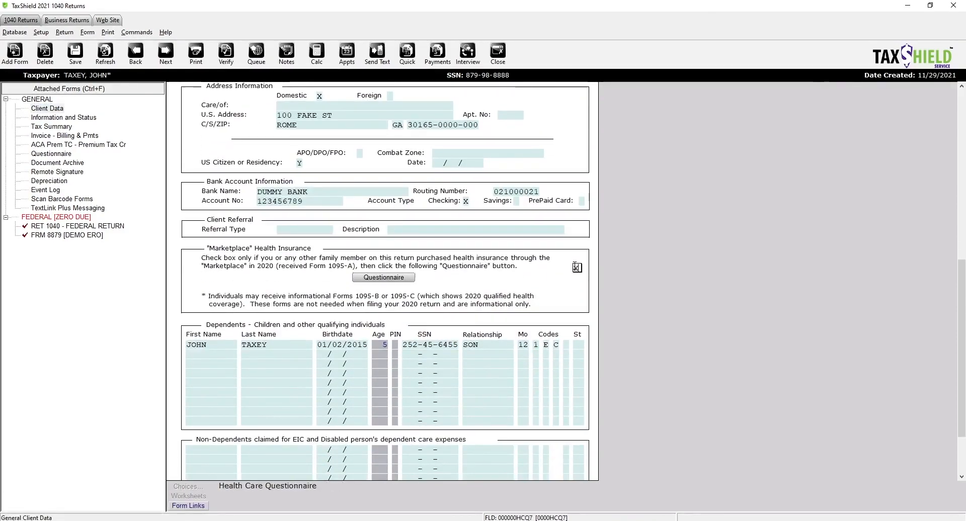
pyautogui.click(489, 345)
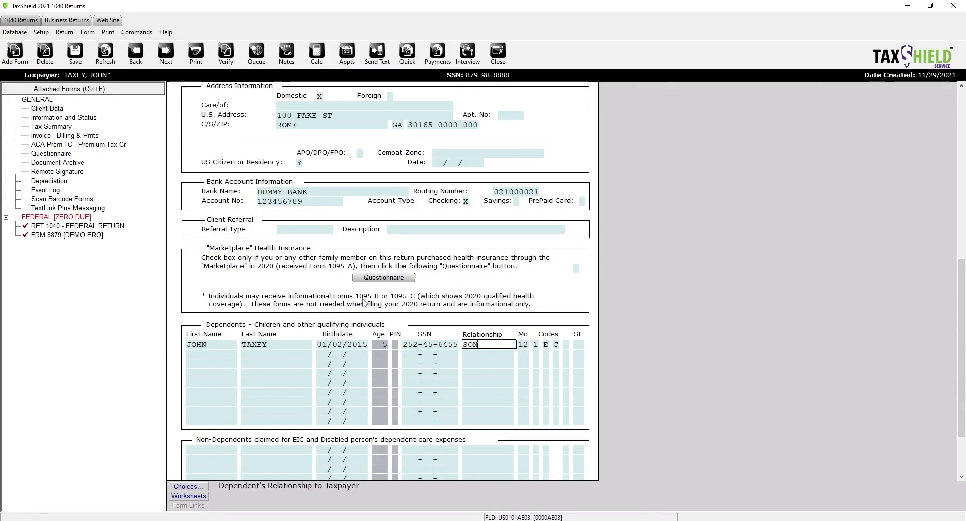
pyautogui.scroll(-3, 413, 367)
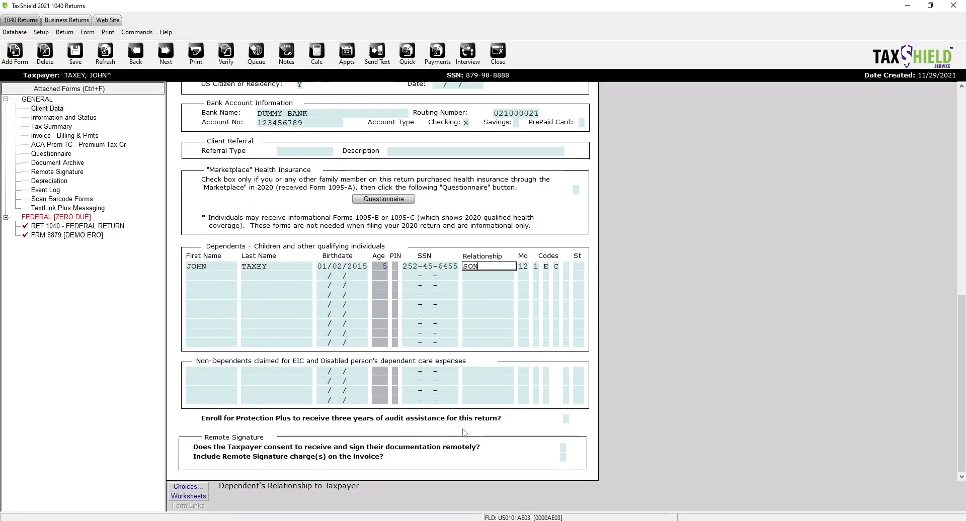
pyautogui.click(239, 419)
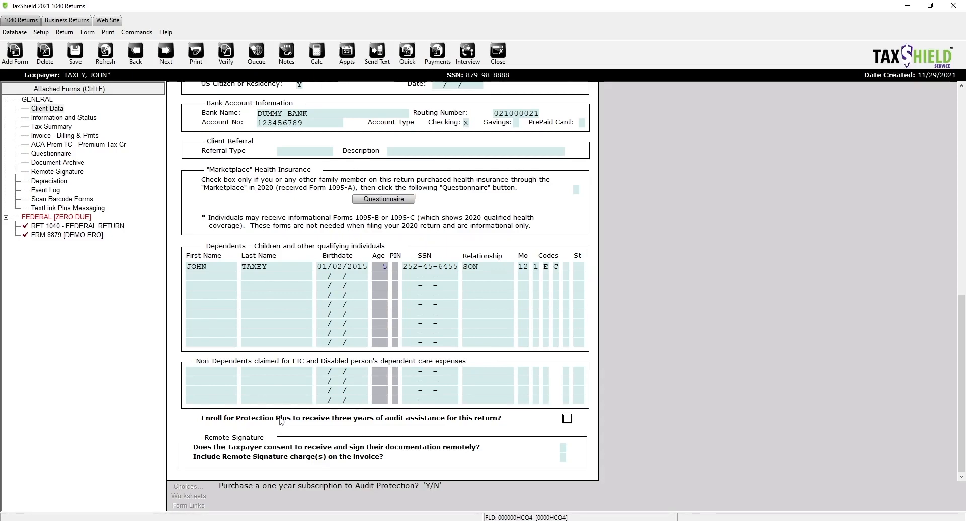
# - Answer N to Protection Plus and Y to remote signature consent, then view the Document Archive
pyautogui.write('N')
pyautogui.press('Return')
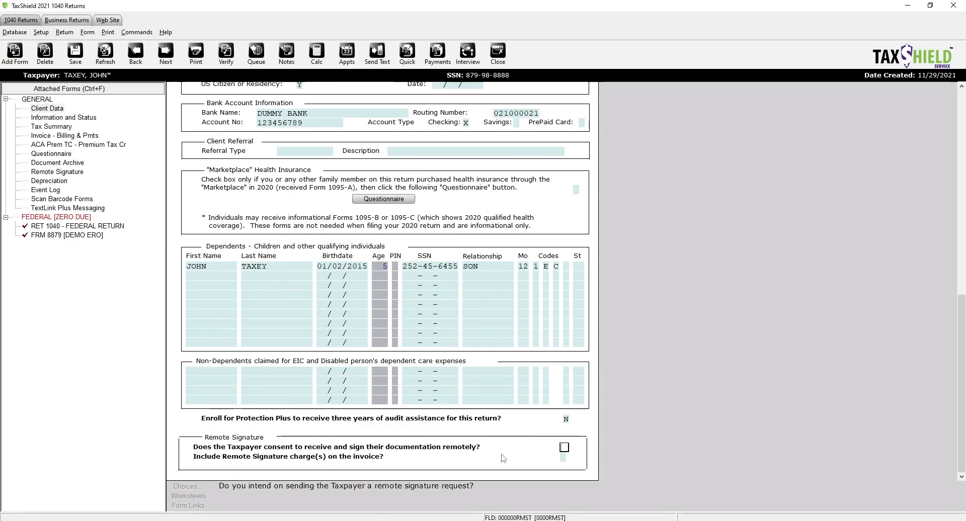
pyautogui.write('Y')
pyautogui.press('Return')
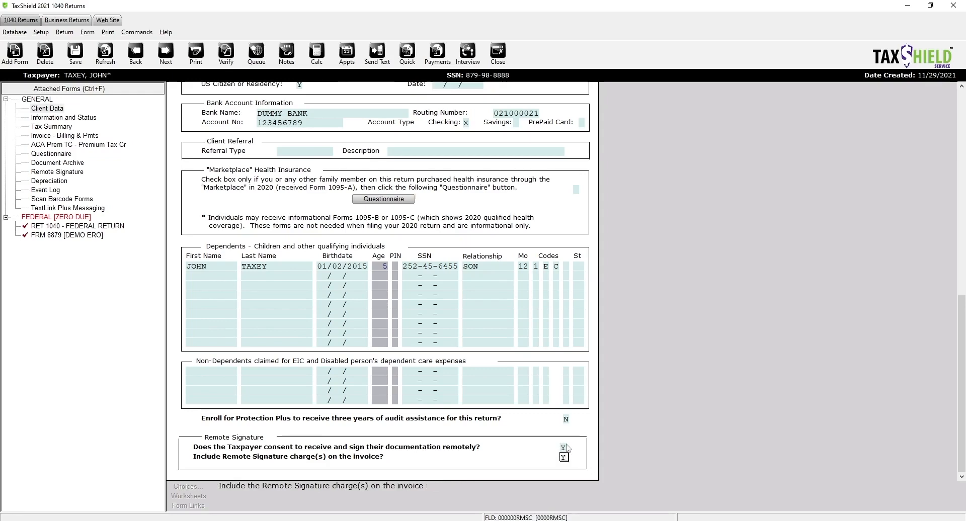
pyautogui.click(564, 447)
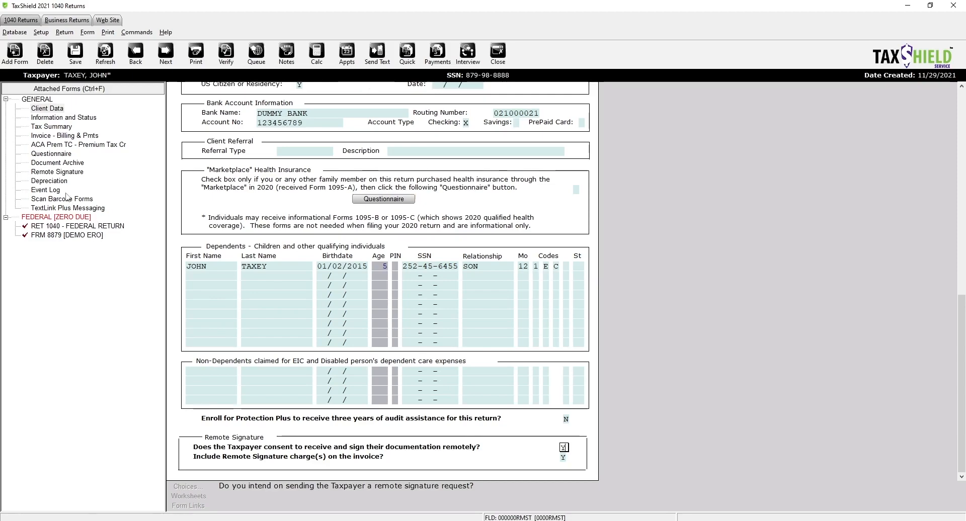
pyautogui.click(66, 163)
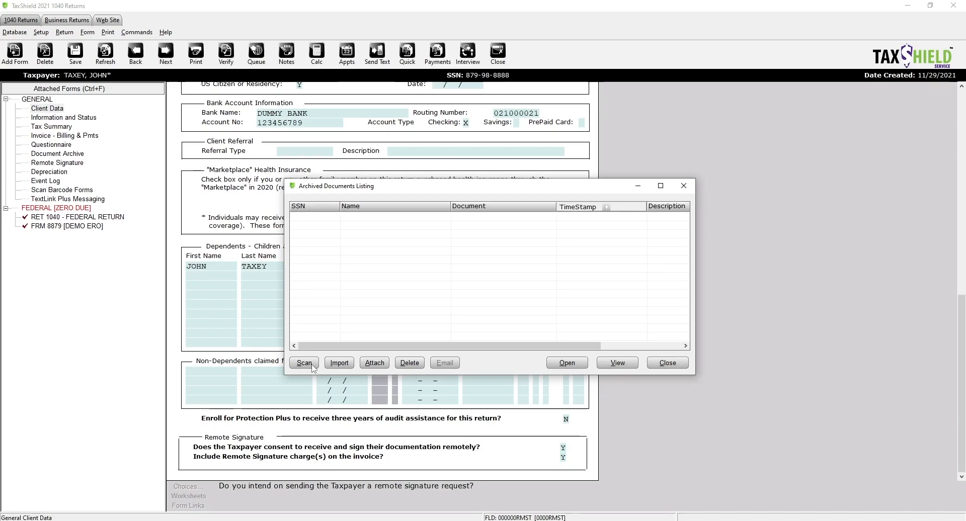
# - Close the archived documents list and review the Scan Barcode Forms list
pyautogui.press('Escape')
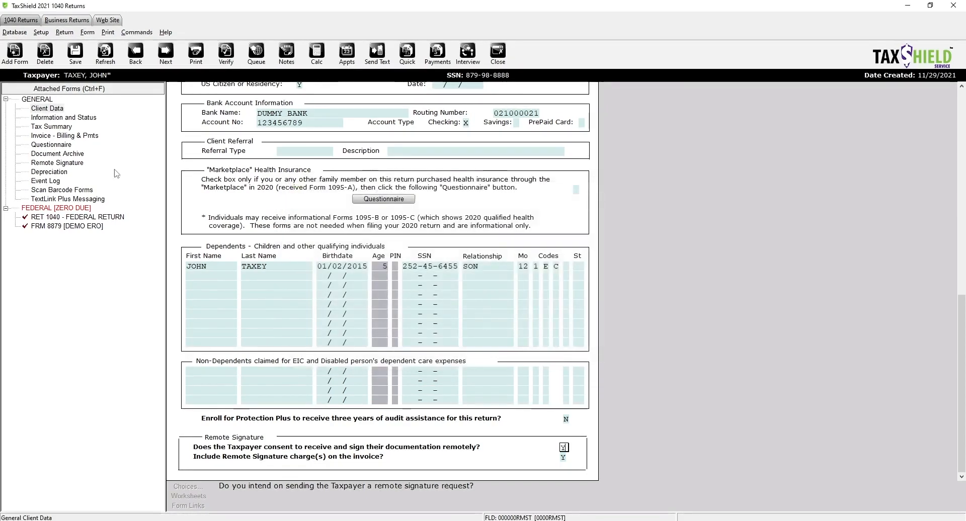
pyautogui.click(62, 190)
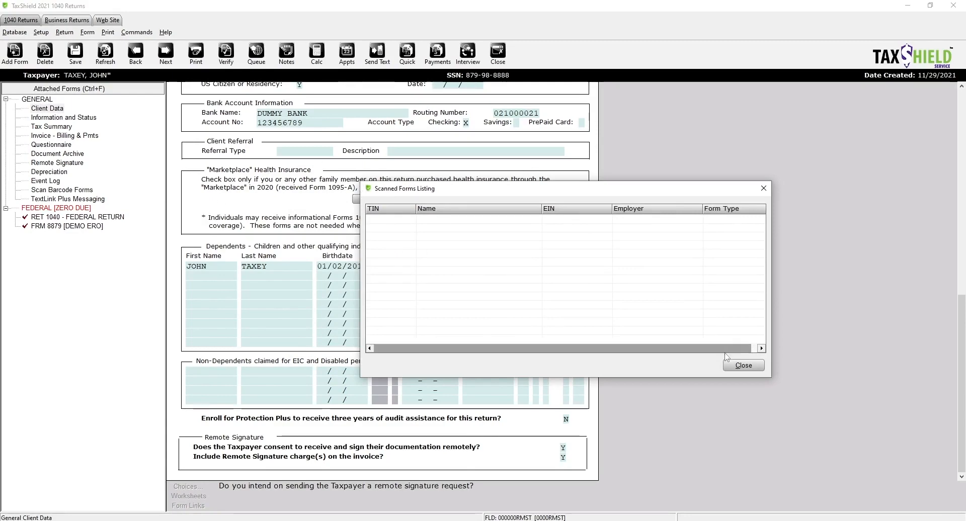
pyautogui.click(744, 366)
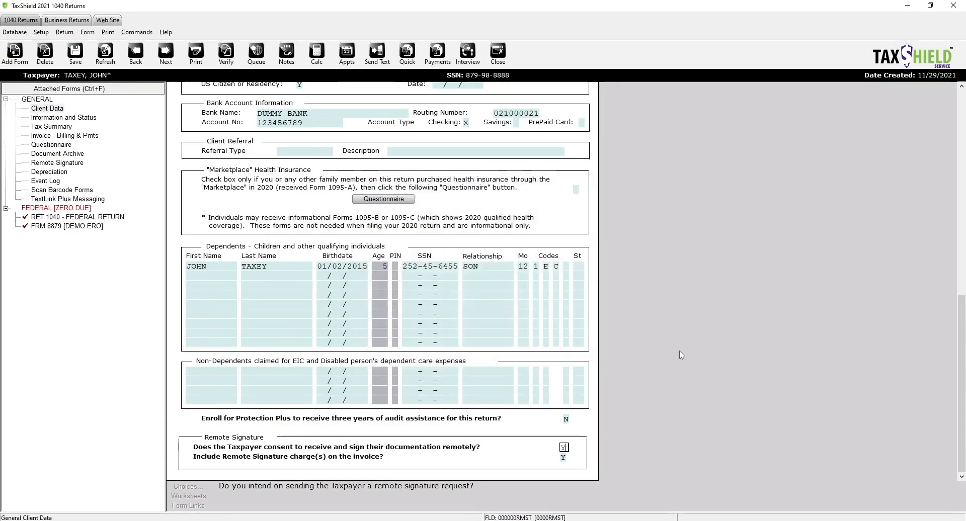
# - Cancel a document import in the Document Archive and return to the RET 1040 return
pyautogui.click(57, 154)
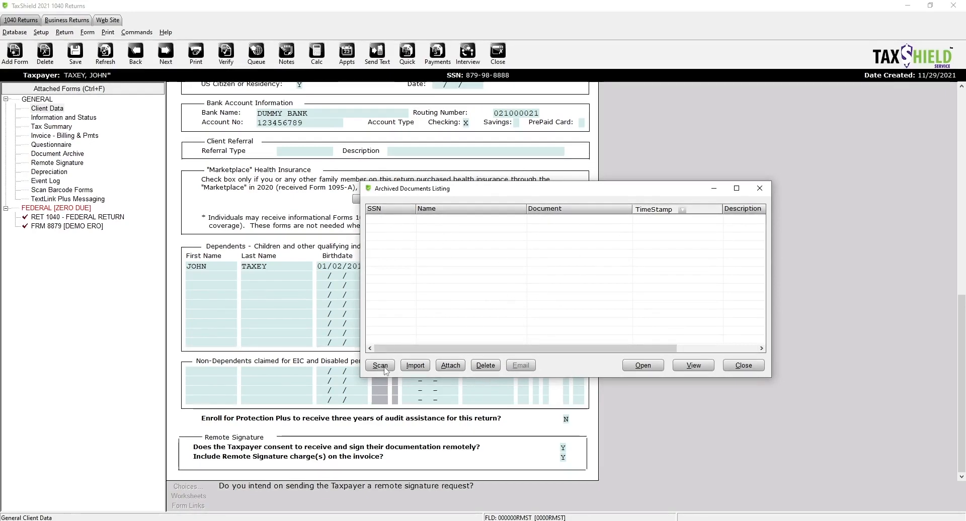
pyautogui.click(422, 371)
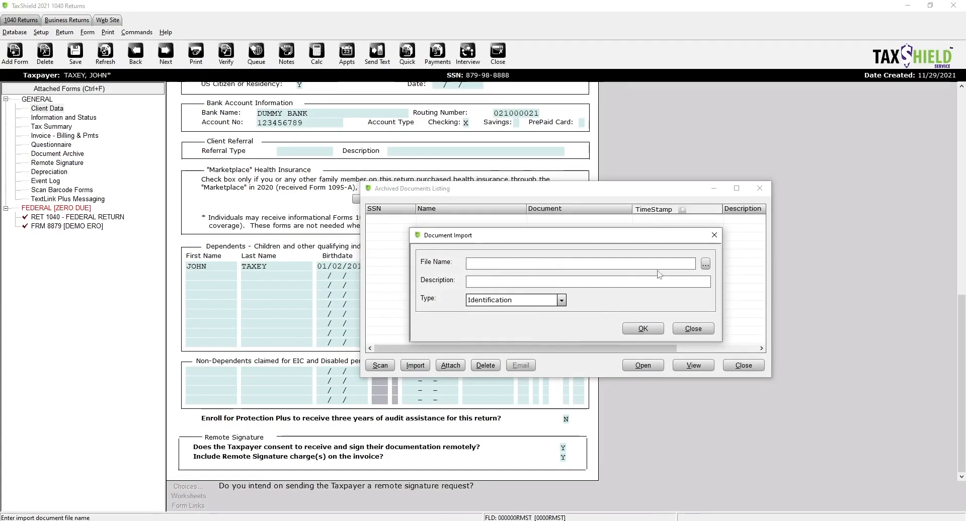
pyautogui.click(706, 264)
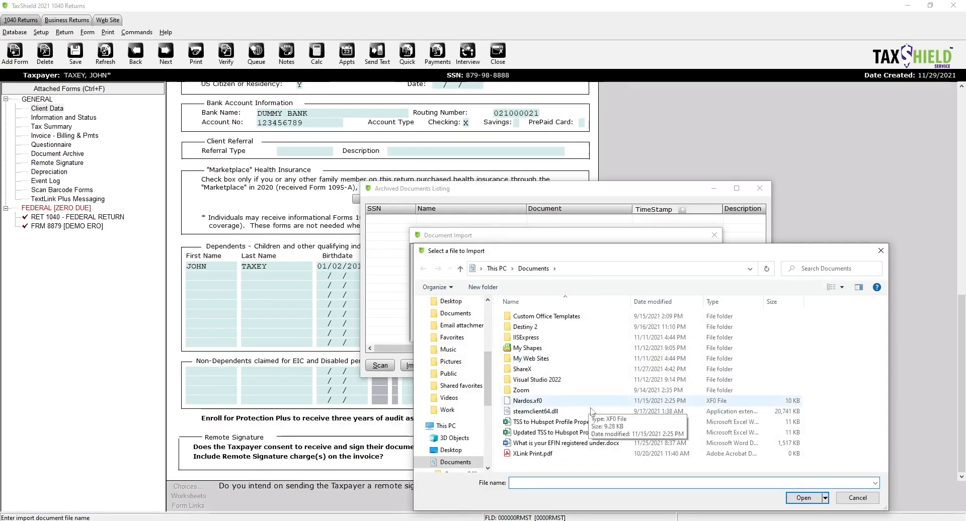
pyautogui.click(881, 250)
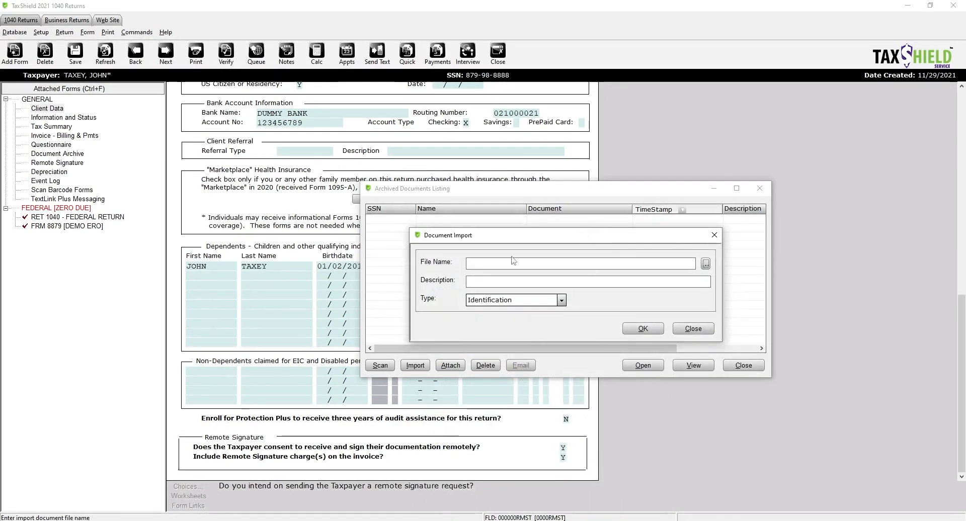
pyautogui.click(714, 235)
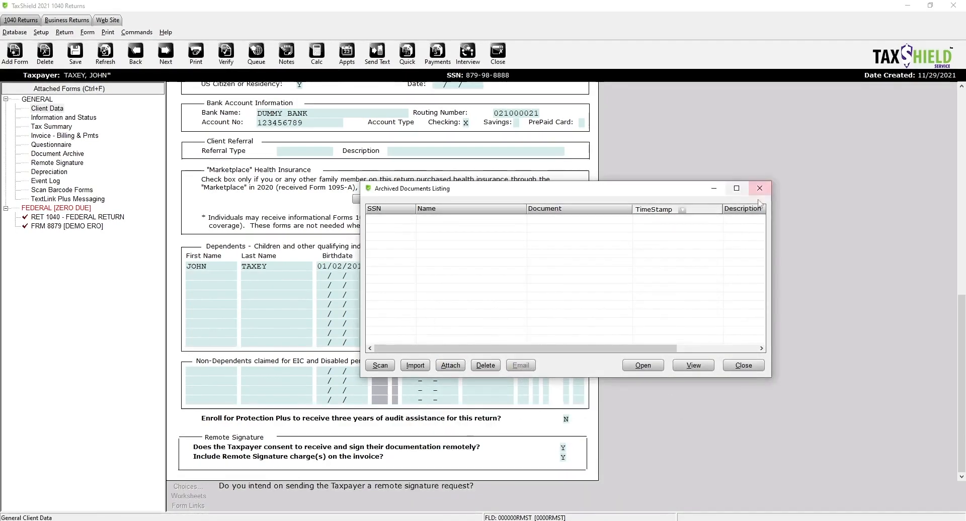
pyautogui.click(760, 188)
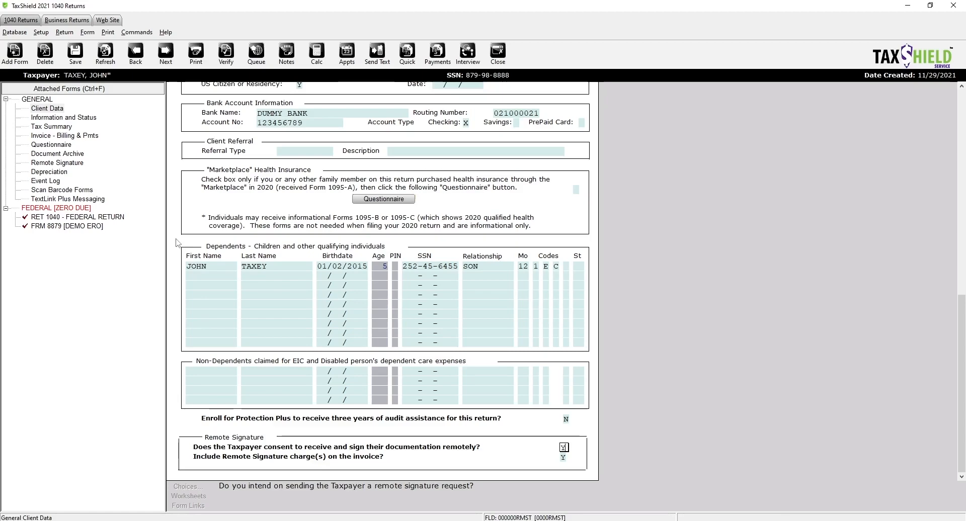
pyautogui.click(55, 218)
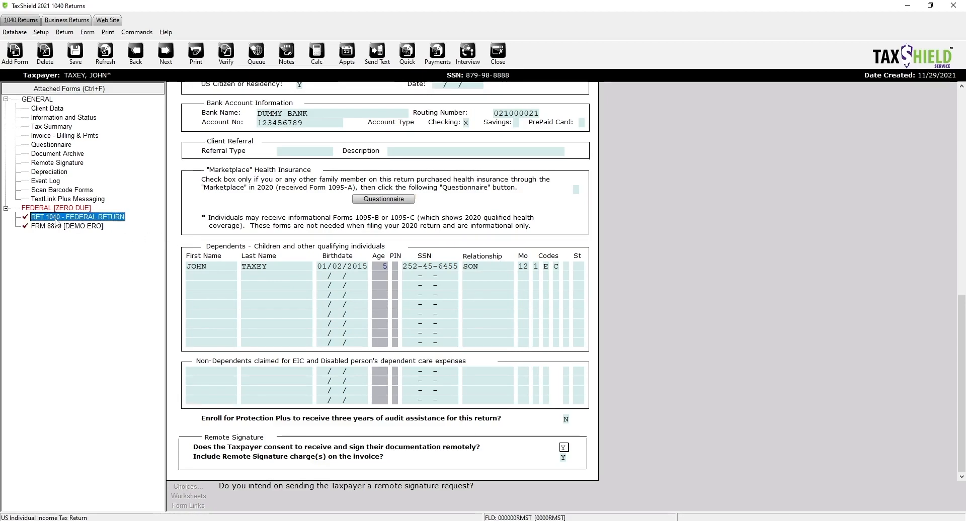
pyautogui.click(24, 61)
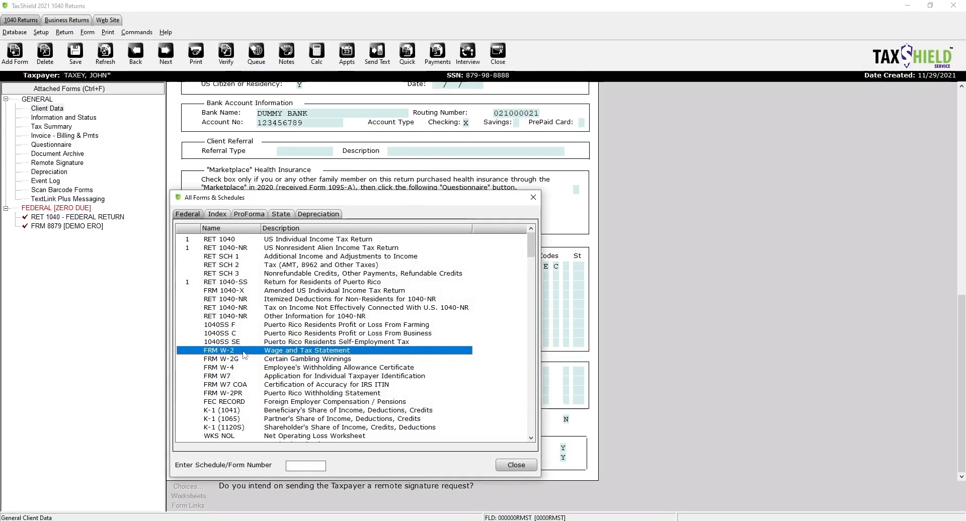
pyautogui.click(515, 465)
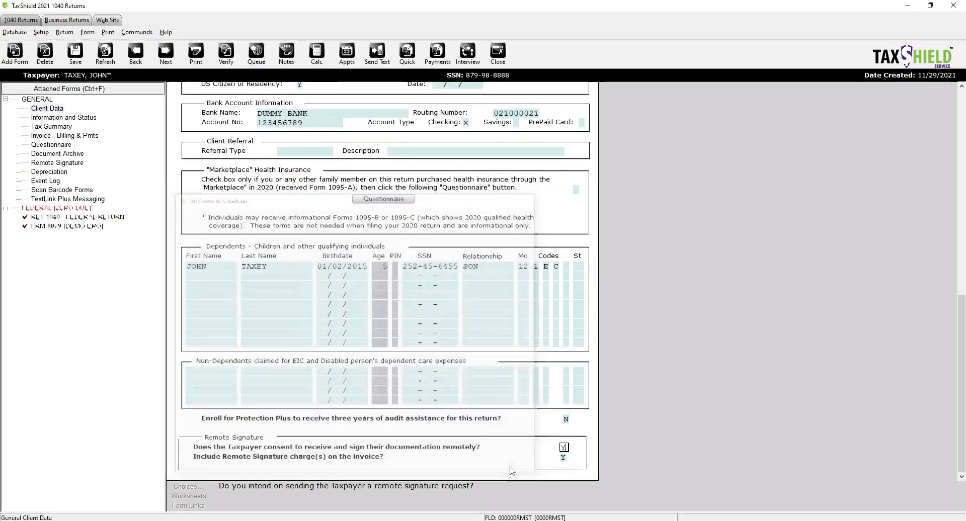
# - Review the client Questionnaire form, then launch the Express Interview
pyautogui.click(57, 146)
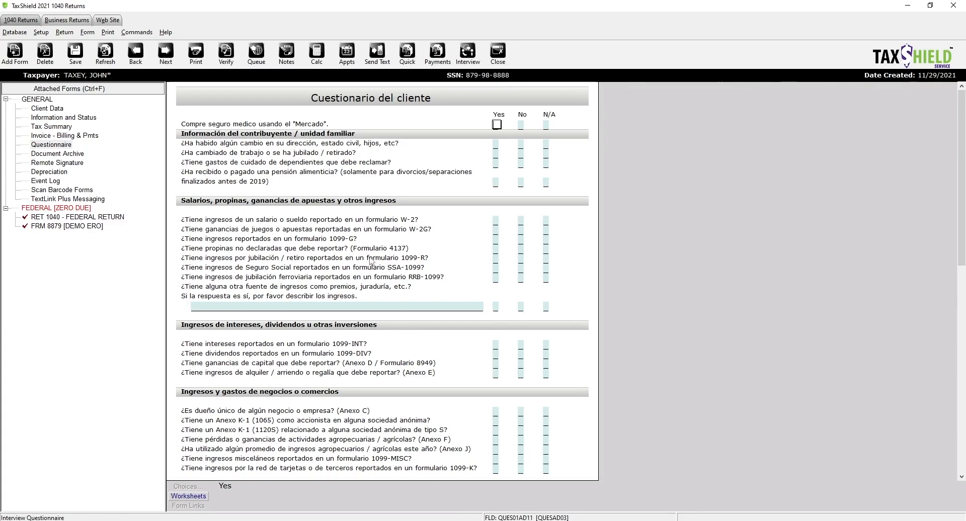
pyautogui.scroll(-4, 351, 326)
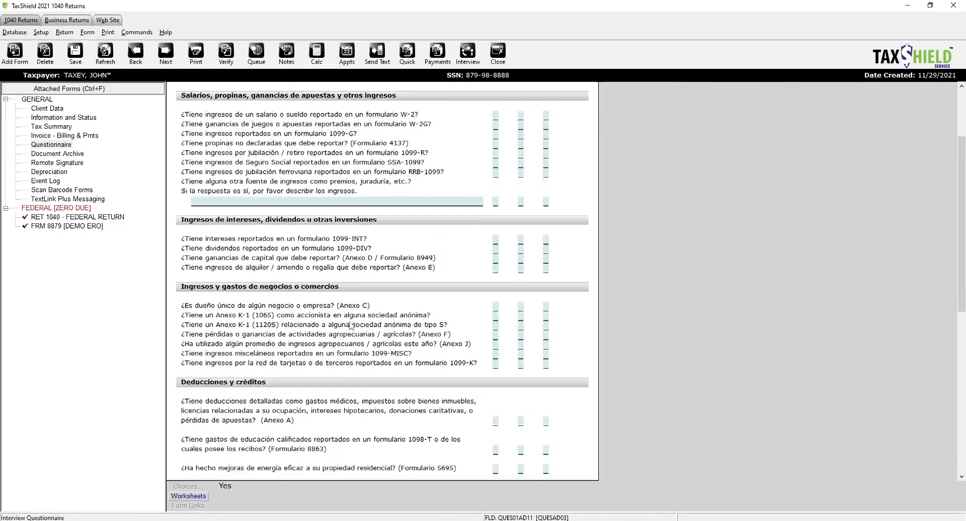
pyautogui.scroll(-10, 351, 326)
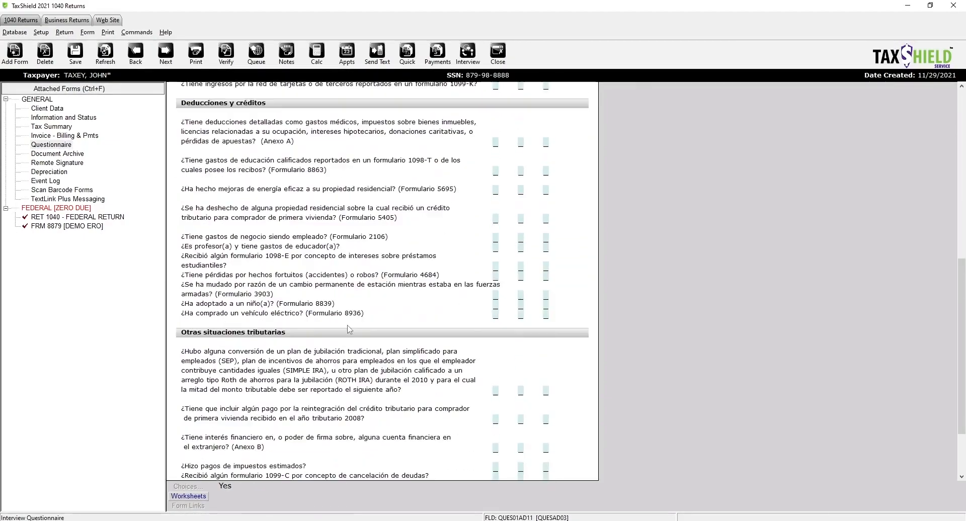
pyautogui.scroll(14, 350, 330)
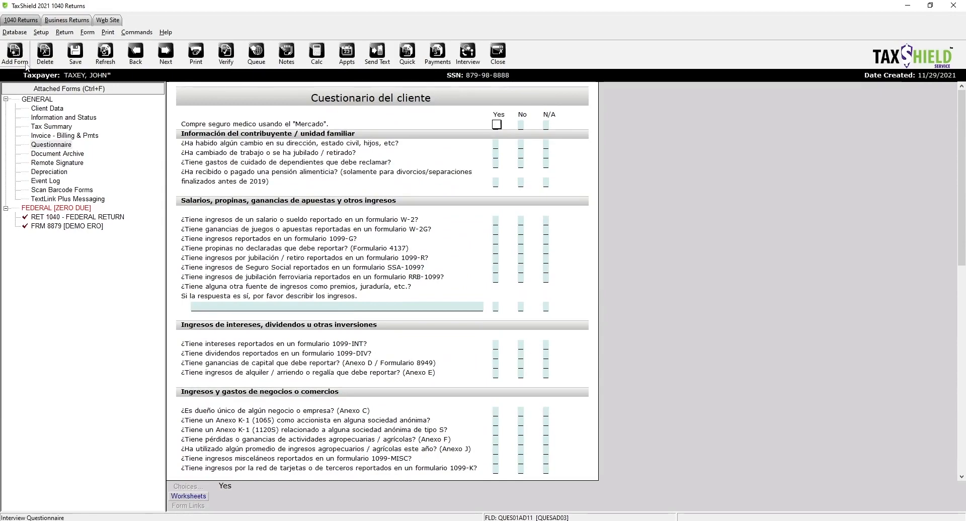
pyautogui.click(465, 54)
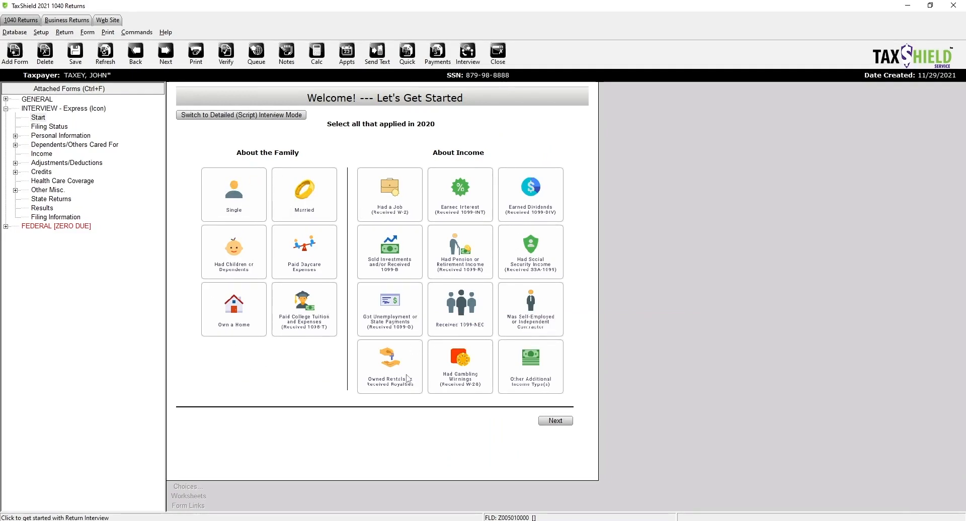
# - Select Married, dependents, W-2, self-employed, 1099-INT interest, college tuition and homeowner tiles
pyautogui.click(242, 196)
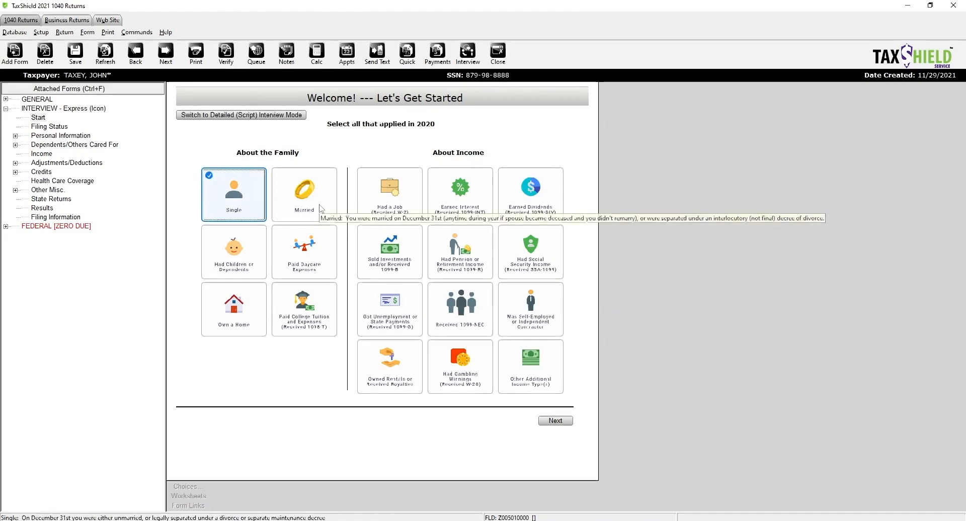
pyautogui.click(320, 208)
pyautogui.click(253, 263)
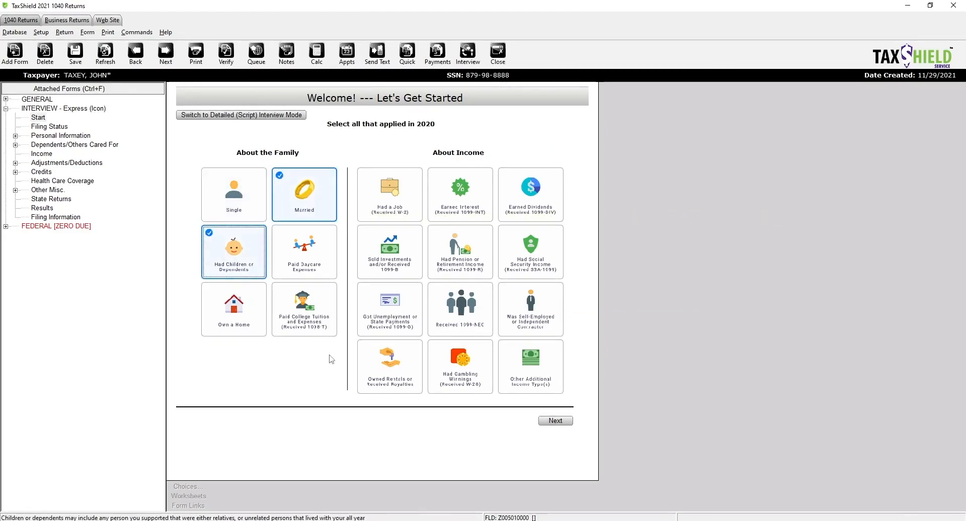
pyautogui.click(394, 197)
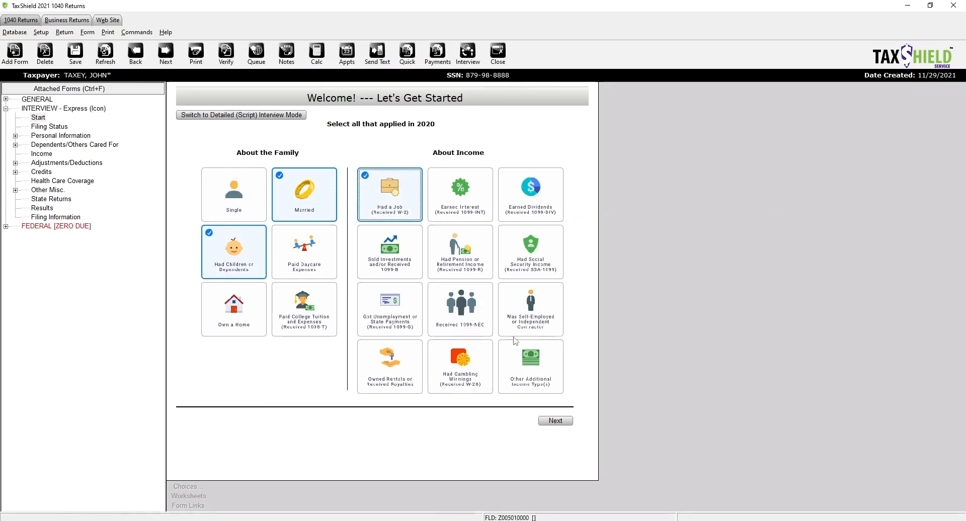
pyautogui.click(516, 338)
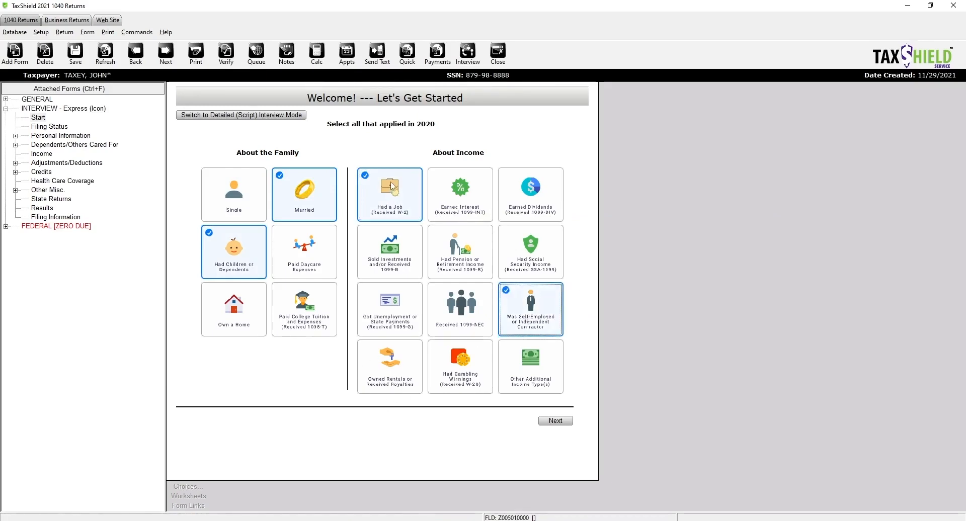
pyautogui.click(445, 209)
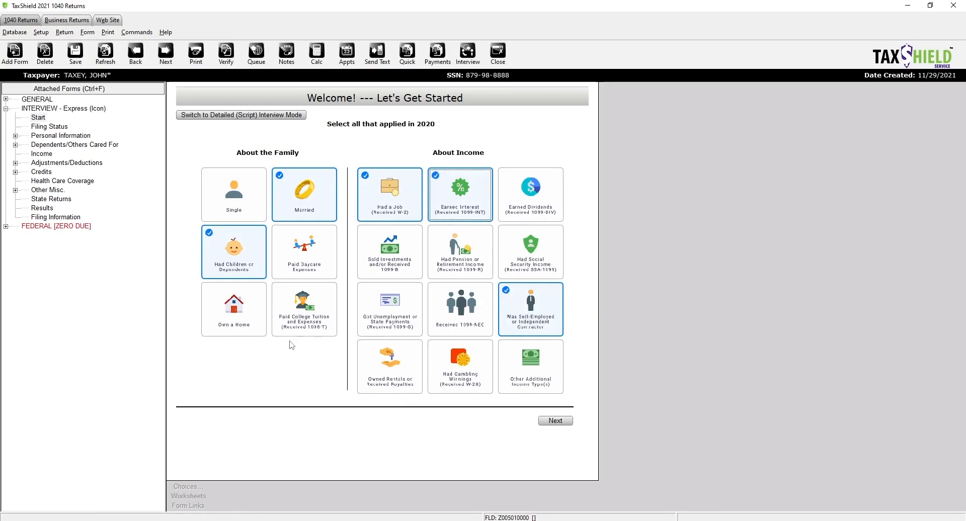
pyautogui.click(305, 316)
pyautogui.click(232, 313)
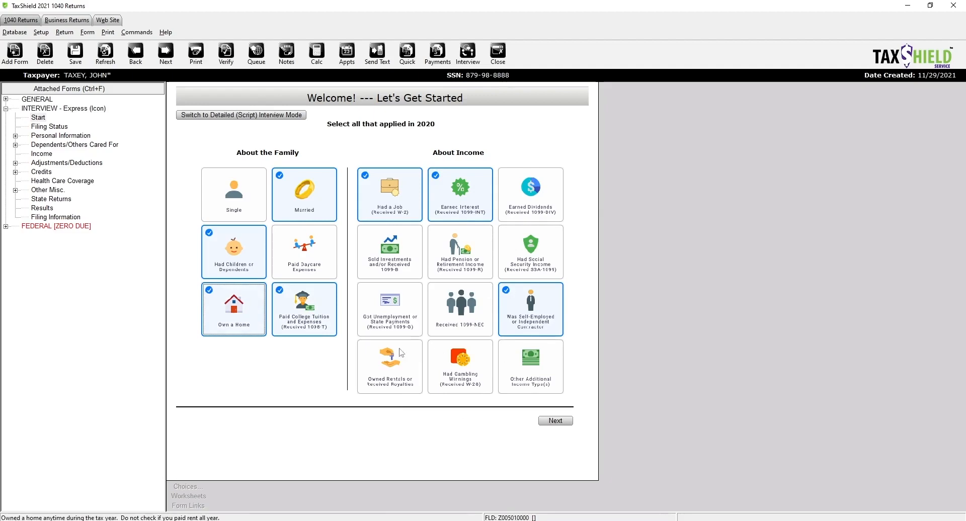
# - Uncheck every selected tile so no family or income items remain chosen
pyautogui.click(528, 313)
pyautogui.click(295, 317)
pyautogui.click(237, 311)
pyautogui.click(225, 254)
pyautogui.click(302, 191)
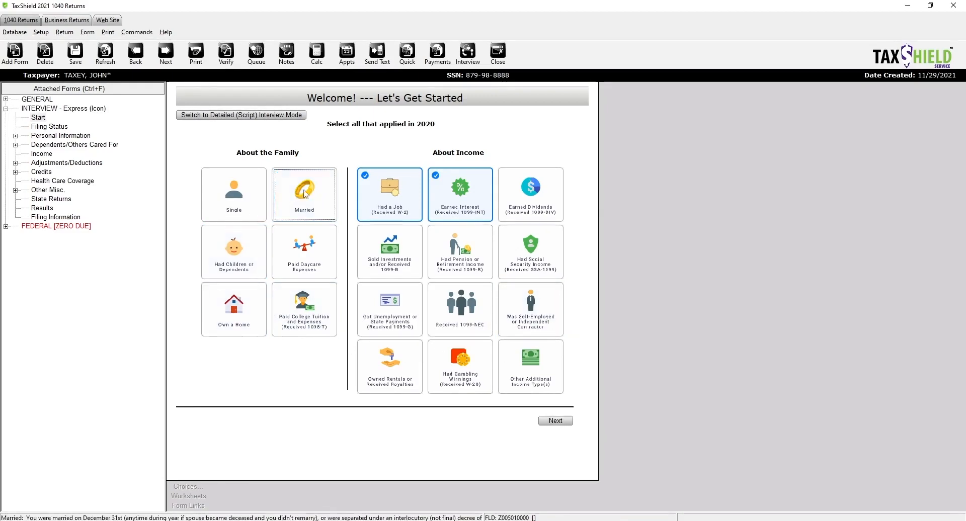
pyautogui.click(397, 186)
pyautogui.click(476, 201)
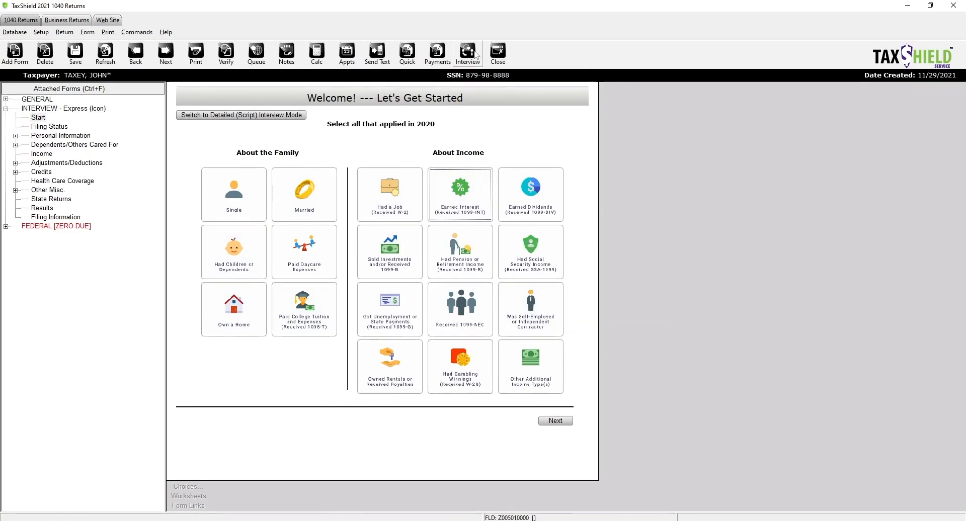
pyautogui.click(468, 53)
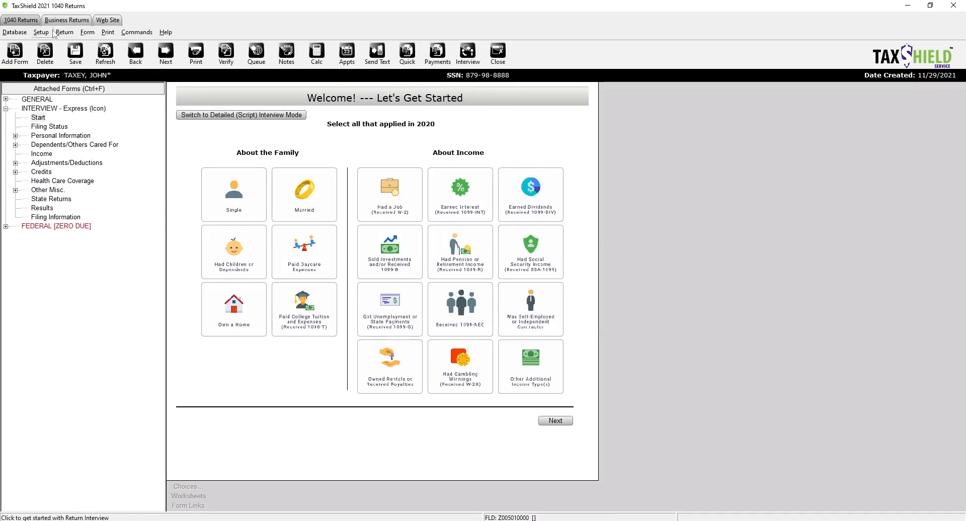
pyautogui.click(61, 33)
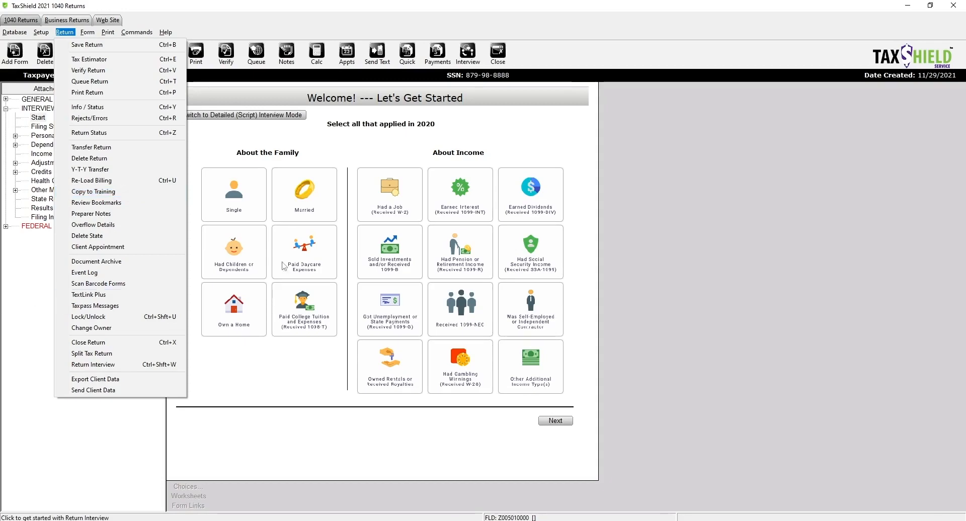
# - Dismiss the Return menu and toggle the interview between script and express modes
pyautogui.click(265, 121)
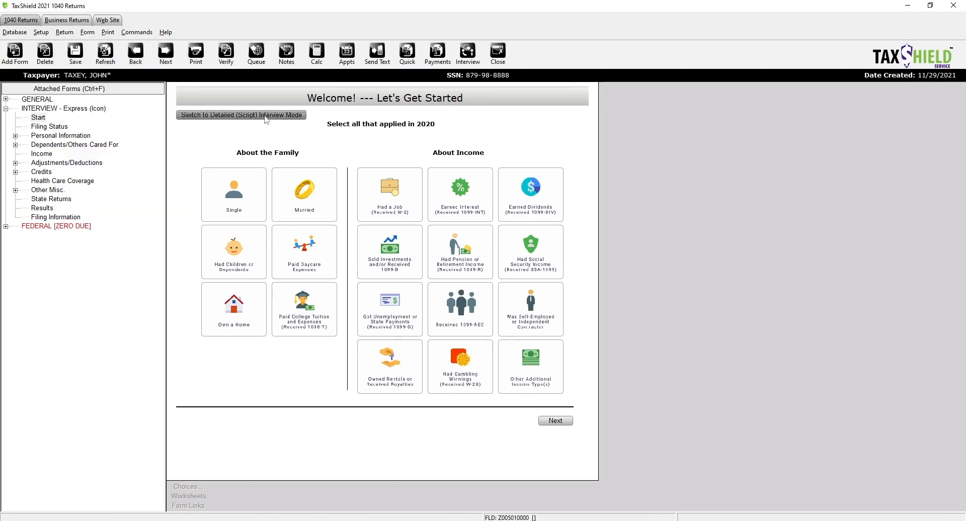
pyautogui.click(231, 119)
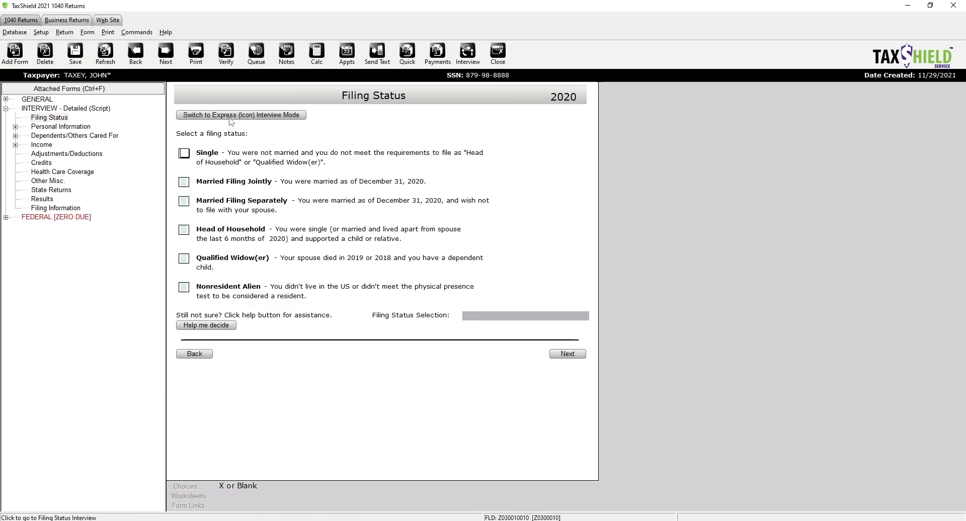
pyautogui.click(230, 119)
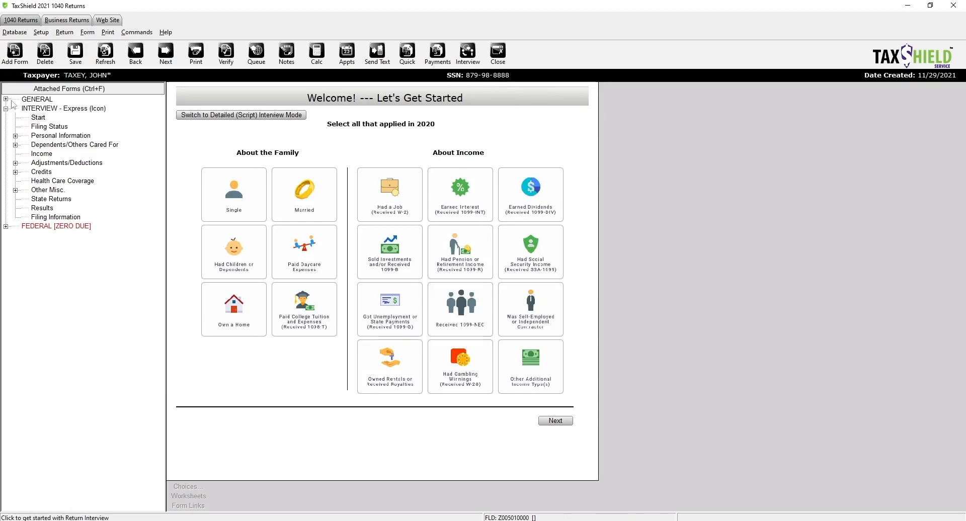
pyautogui.click(38, 117)
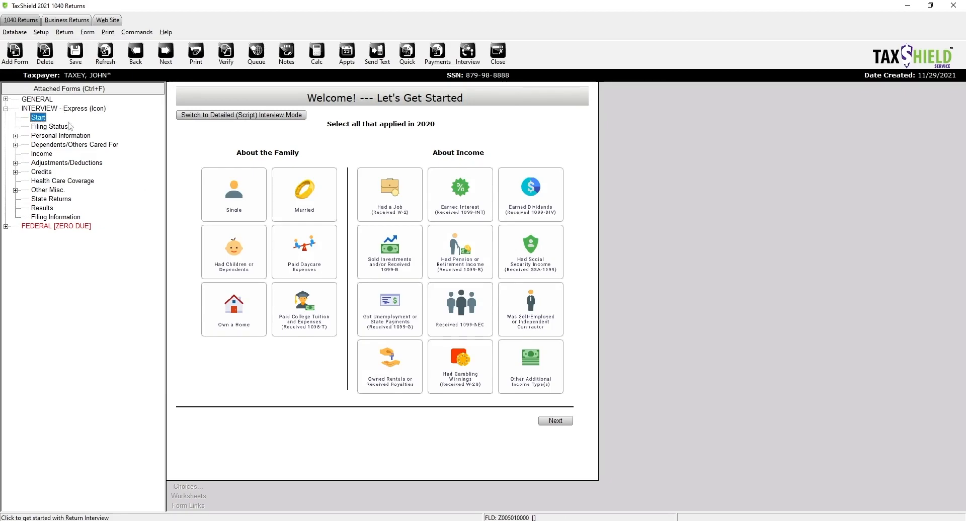
# - Expand the GENERAL and FEDERAL forms sections and open the Client Data form
pyautogui.click(6, 99)
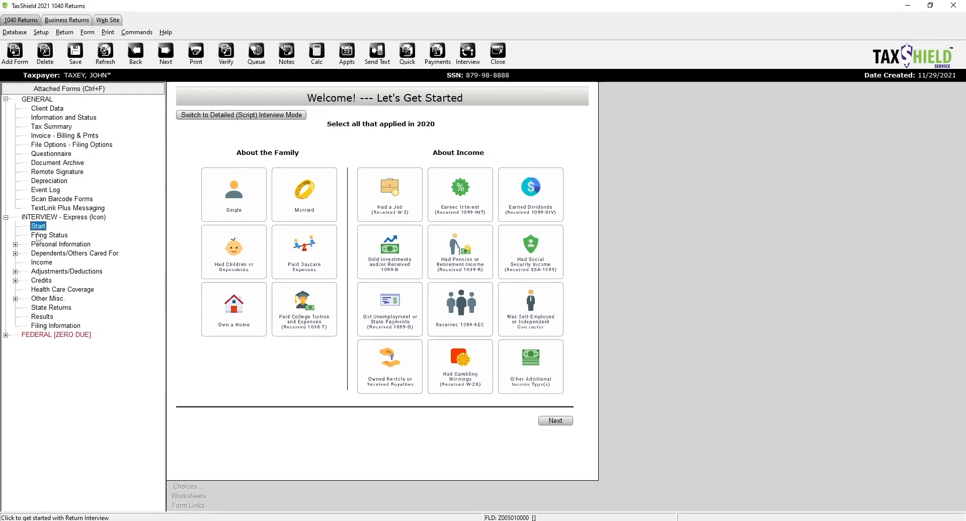
pyautogui.click(6, 217)
pyautogui.click(6, 226)
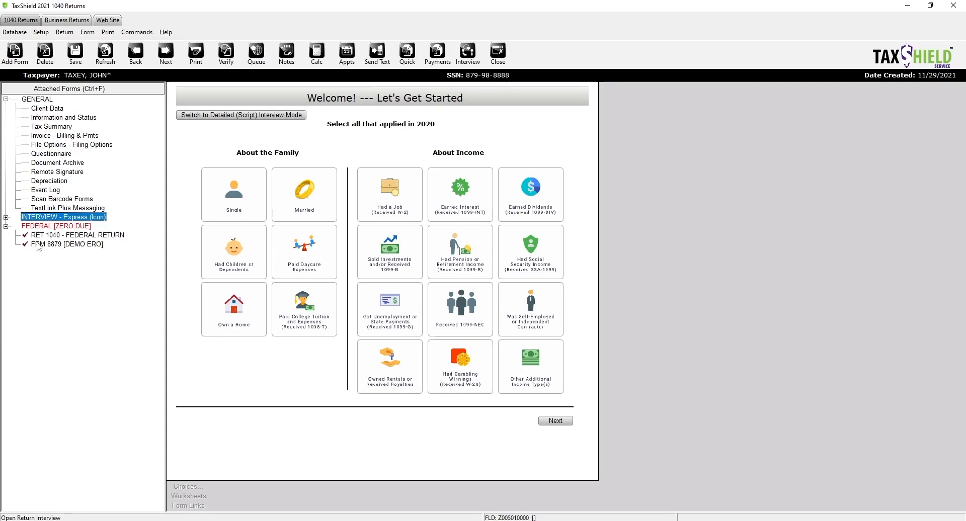
pyautogui.click(48, 113)
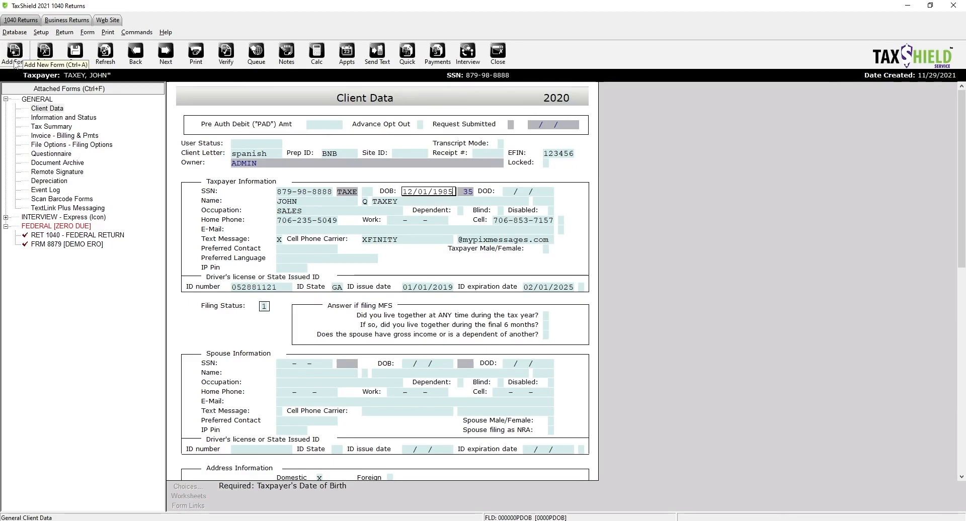
# - Add a Form W-2 and fill in the employer from the saved list
pyautogui.click(15, 62)
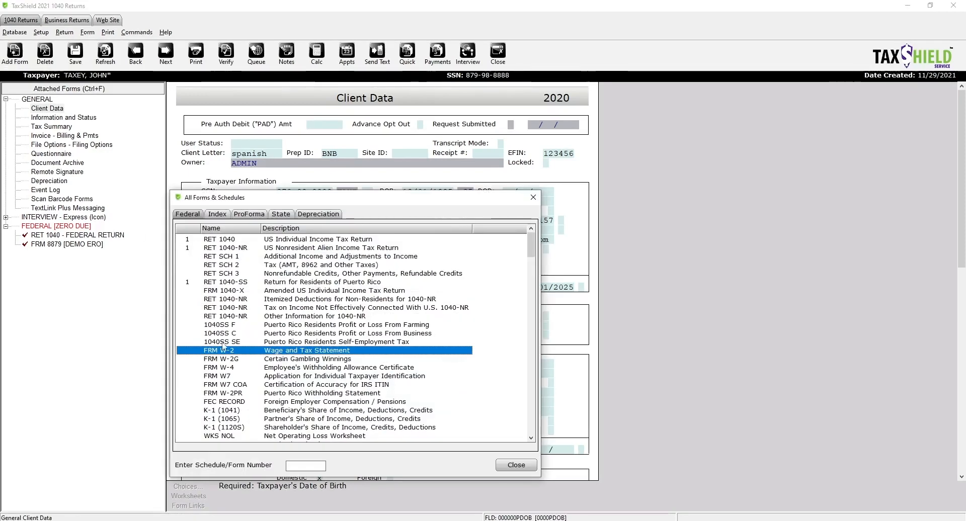
pyautogui.doubleClick(231, 351)
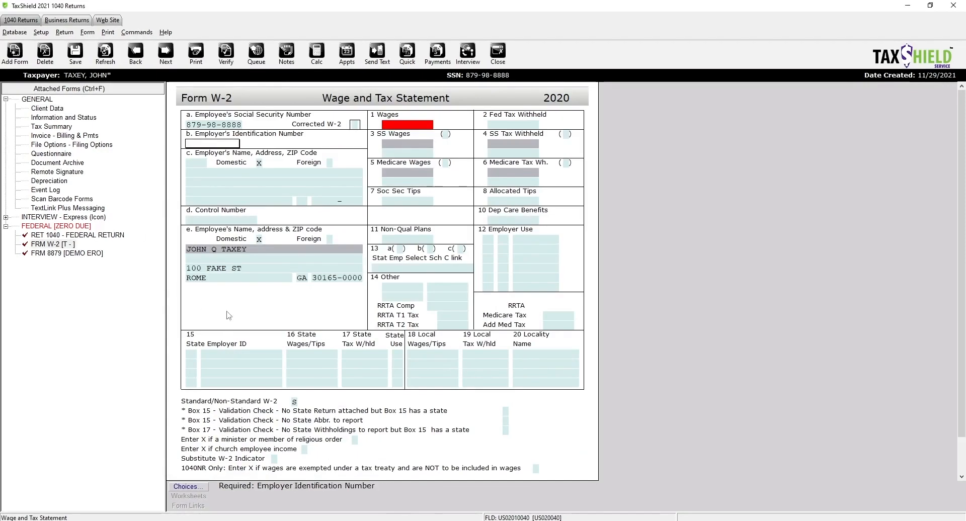
pyautogui.click(199, 487)
pyautogui.doubleClick(271, 340)
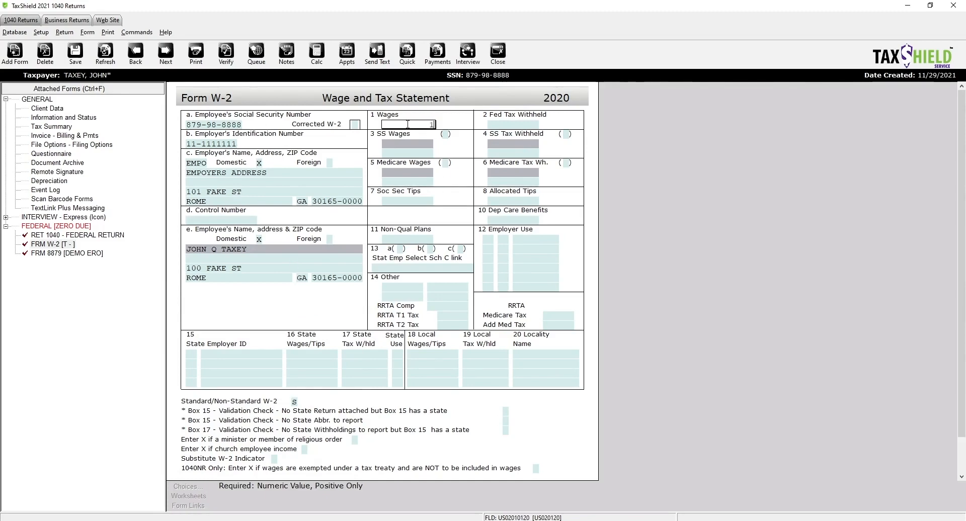
# - Enter W-2 wages of 15,000 and federal tax withheld of 4,987
pyautogui.write('5000')
pyautogui.click(451, 156)
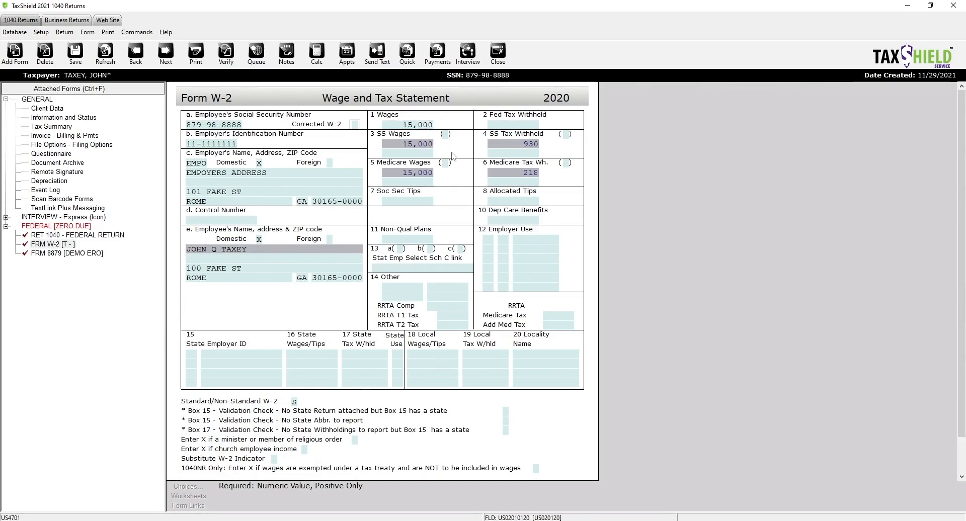
pyautogui.click(518, 123)
pyautogui.write('4')
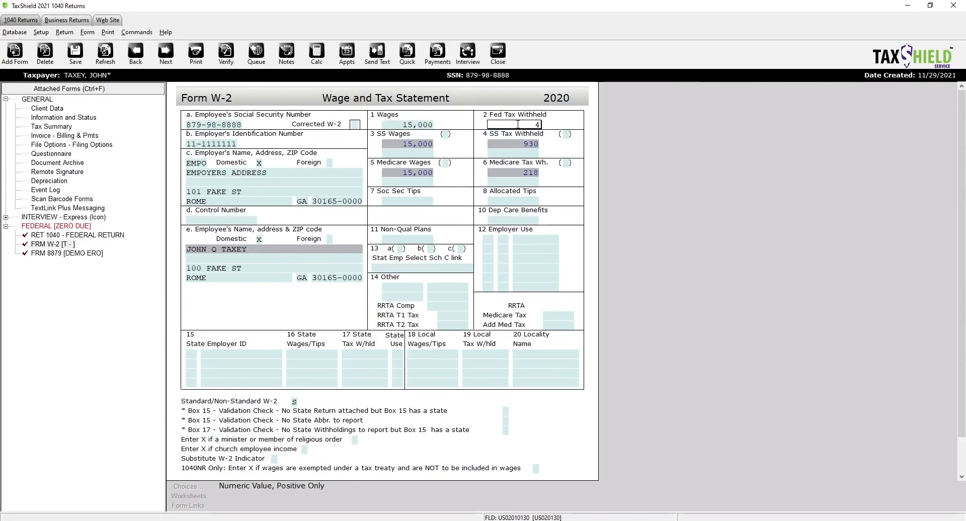
pyautogui.write('987')
pyautogui.click(451, 160)
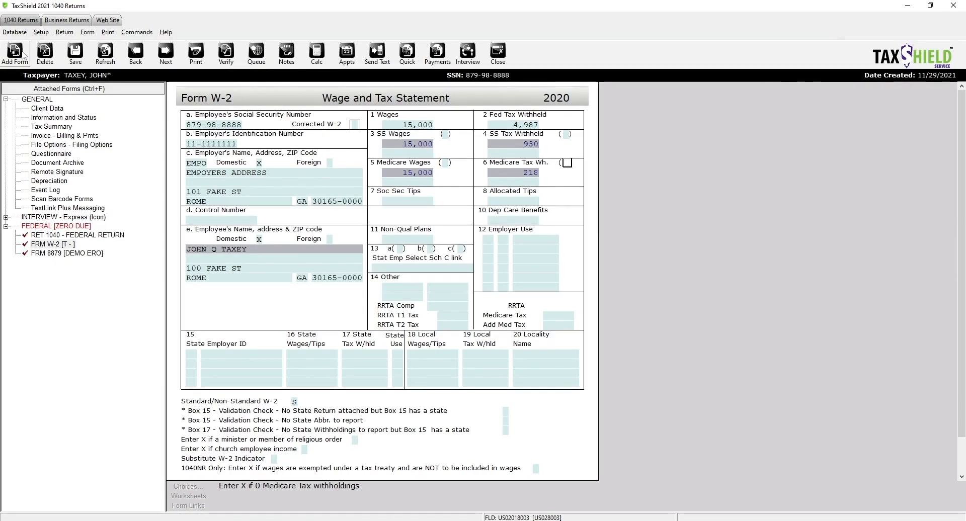
pyautogui.click(15, 52)
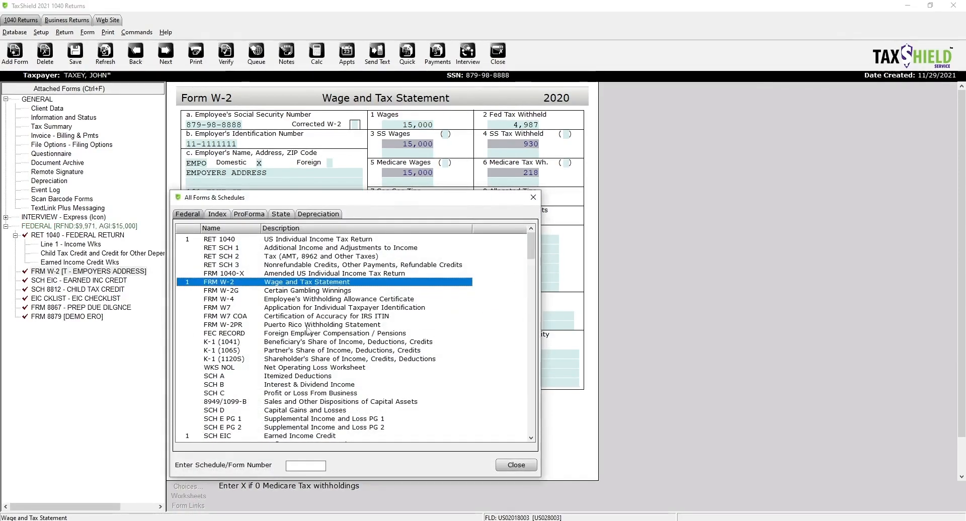
# - Add a Schedule C, replace the business description, and set business code 523130
pyautogui.doubleClick(300, 394)
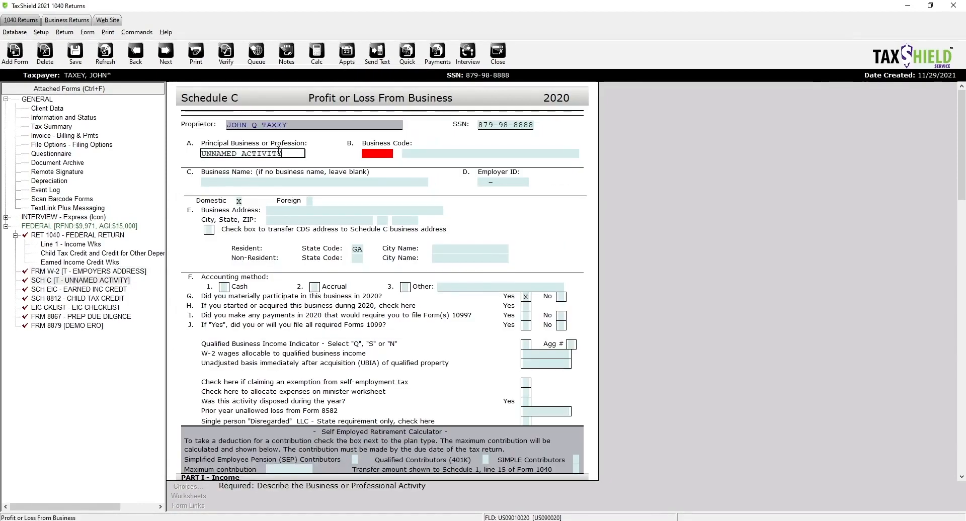
pyautogui.moveTo(287, 152); pyautogui.dragTo(196, 155)
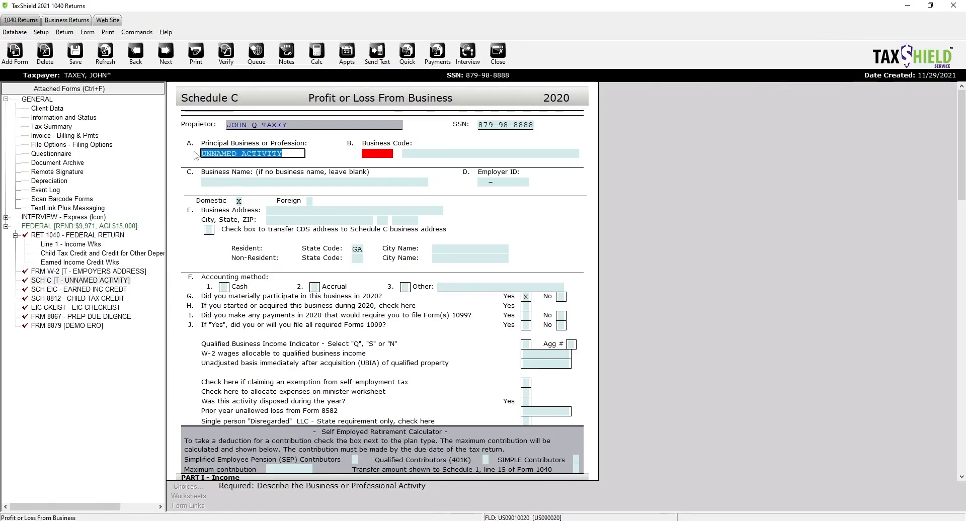
pyautogui.write('U')
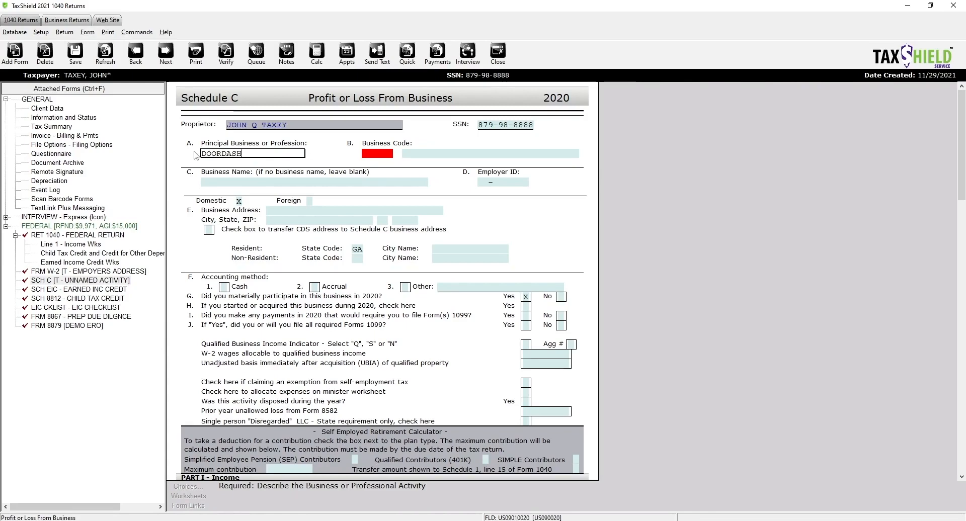
pyautogui.press('Return')
pyautogui.click(177, 487)
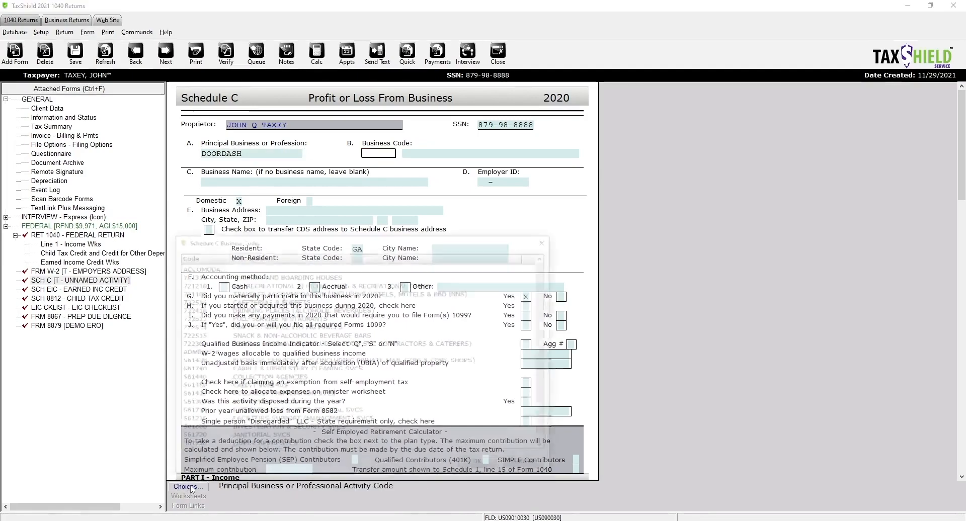
pyautogui.scroll(-3, 328, 354)
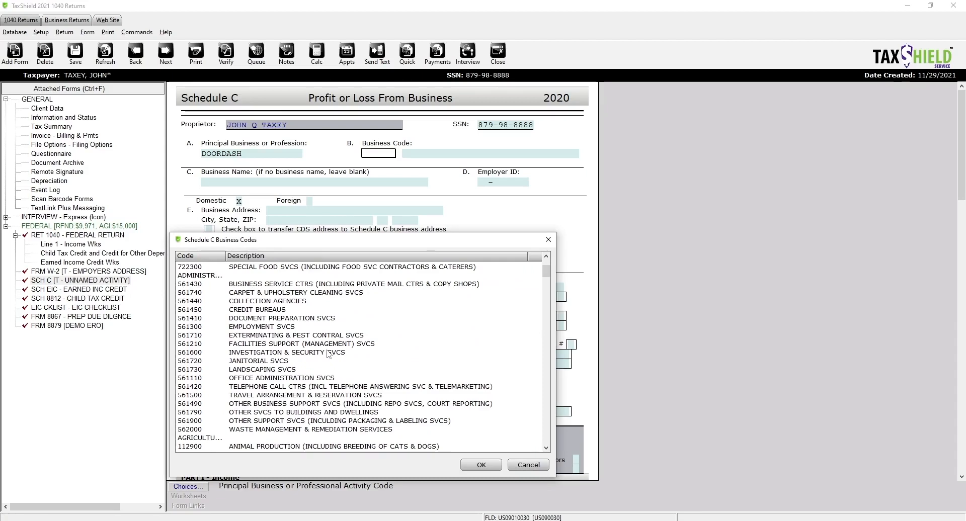
pyautogui.scroll(-9, 329, 354)
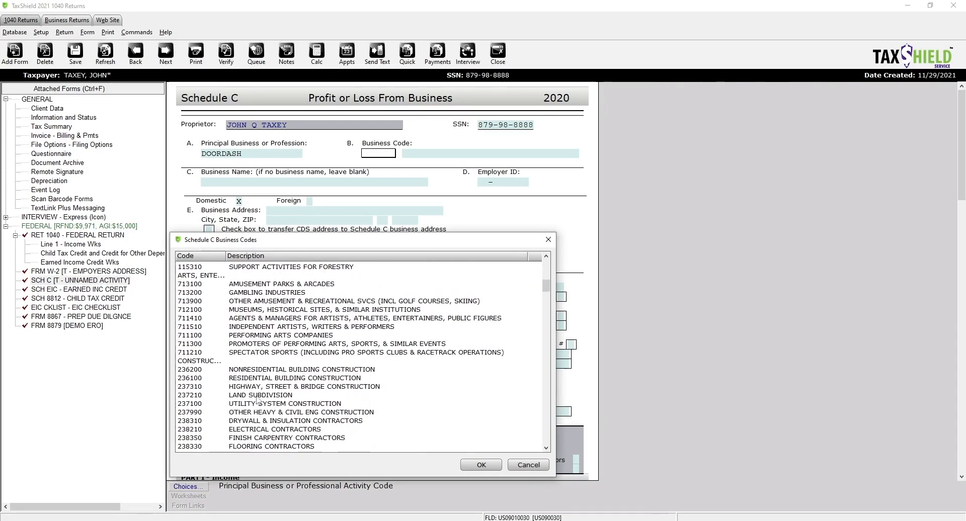
pyautogui.scroll(-8, 302, 372)
pyautogui.scroll(-5, 247, 394)
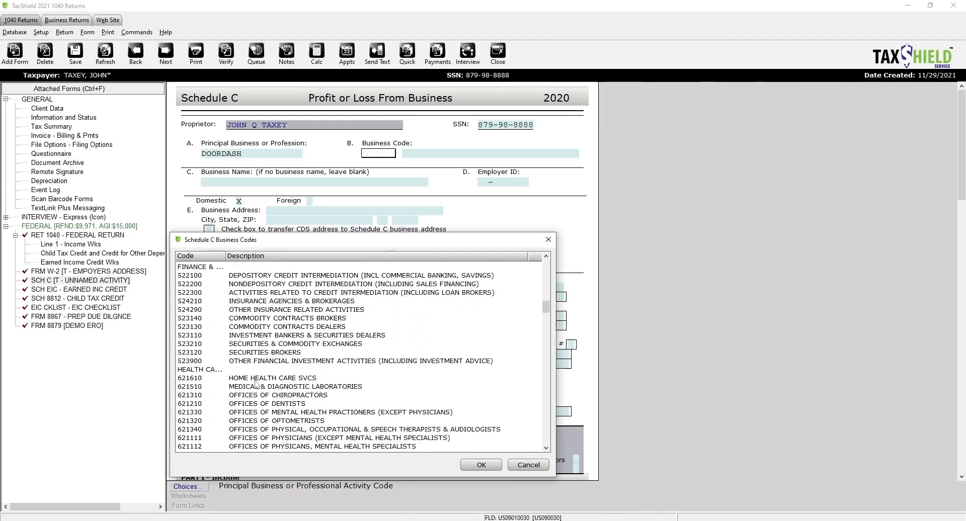
pyautogui.scroll(-1, 249, 370)
pyautogui.doubleClick(239, 302)
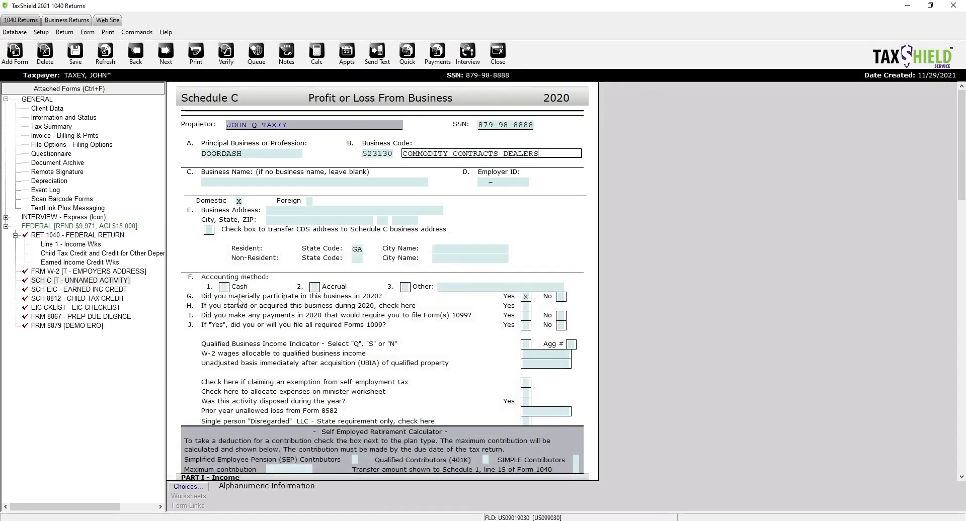
# - Enter the business address 100 FAKE ST, ROME GA 30161
pyautogui.click(237, 181)
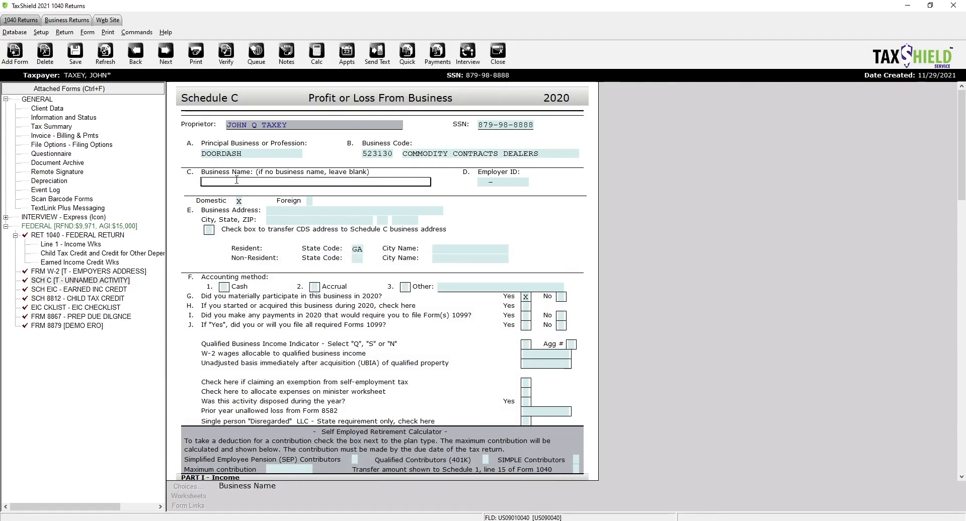
pyautogui.click(489, 183)
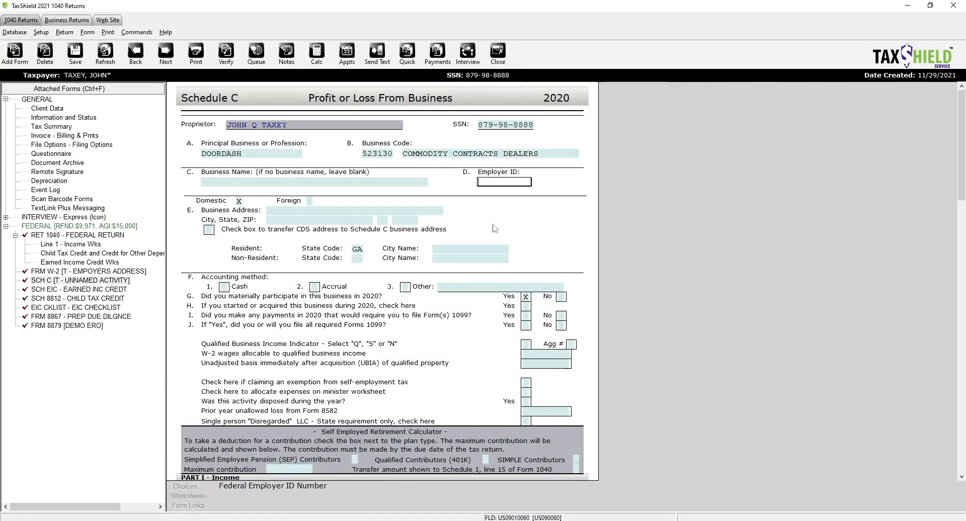
pyautogui.click(272, 211)
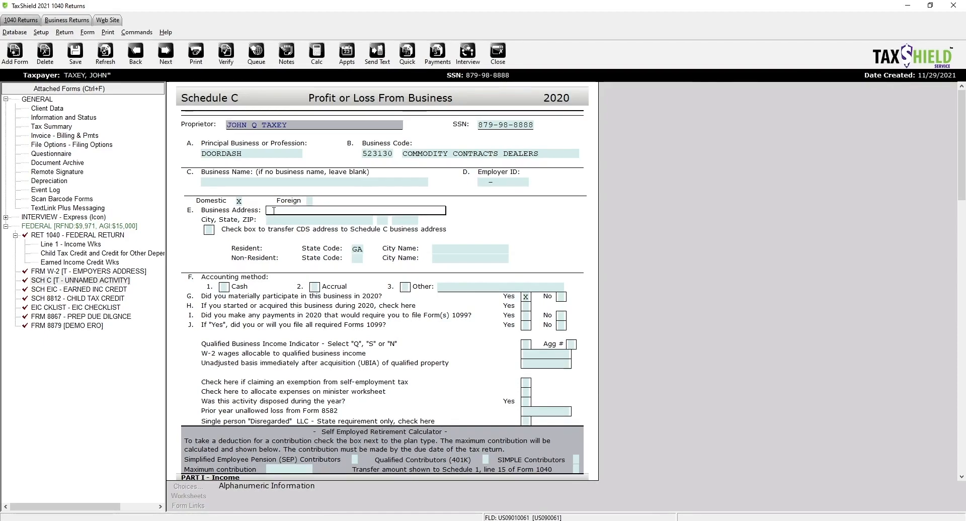
pyautogui.write('100FAKE ST')
pyautogui.press('Tab')
pyautogui.write('ROM')
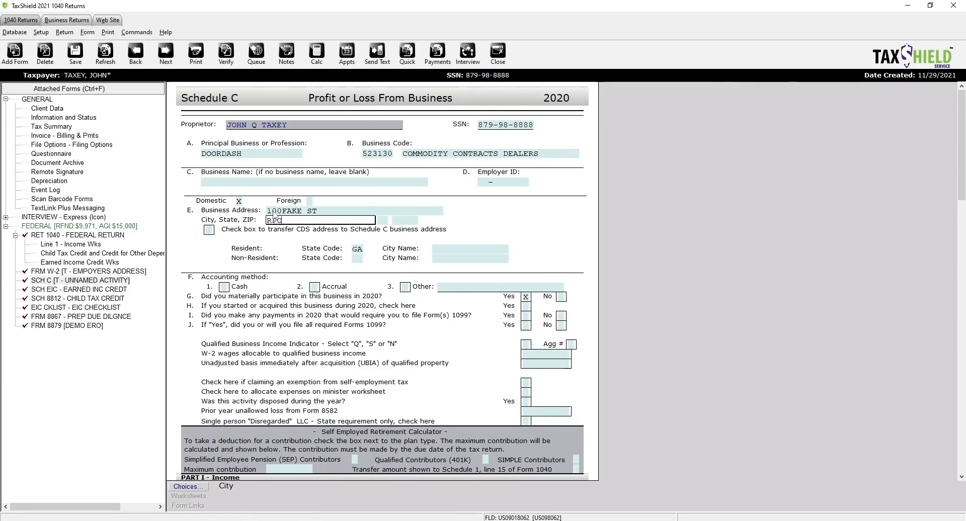
pyautogui.write('EE')
pyautogui.press('Tab')
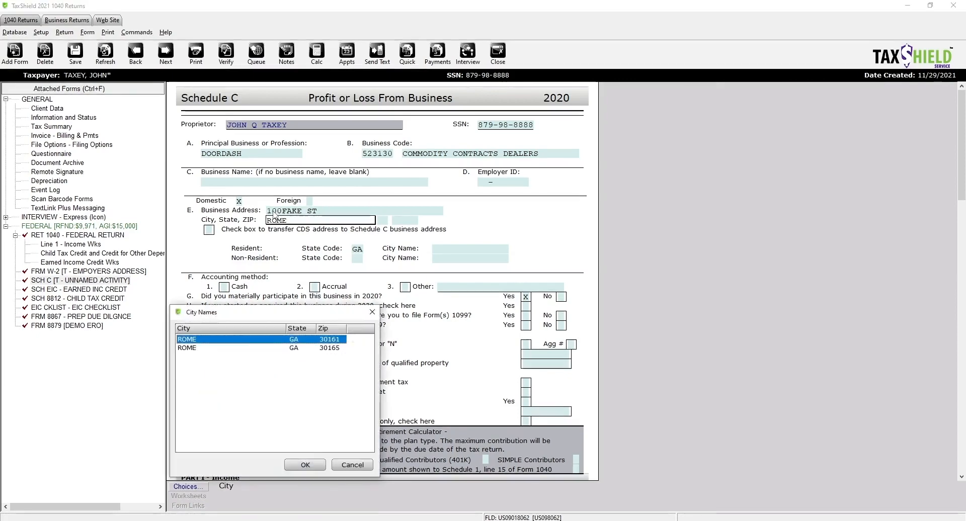
pyautogui.press('Return')
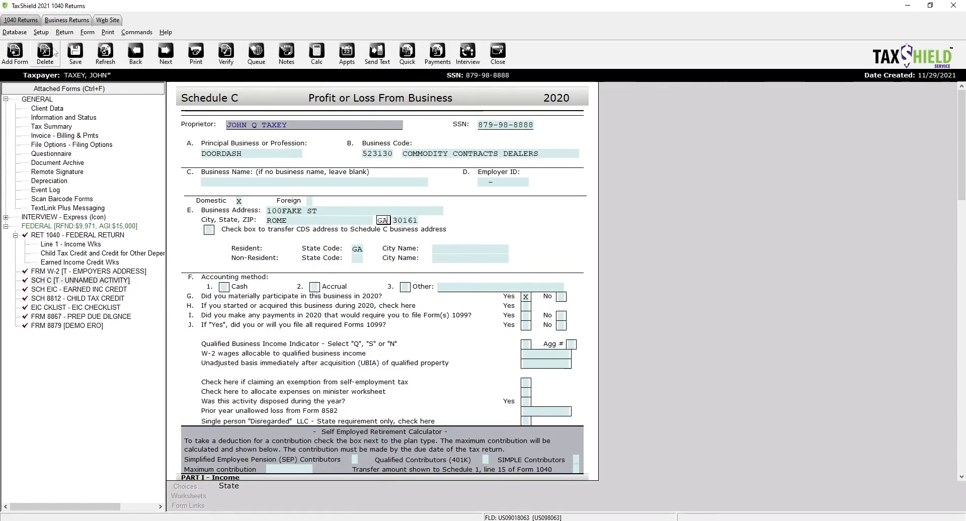
pyautogui.click(15, 52)
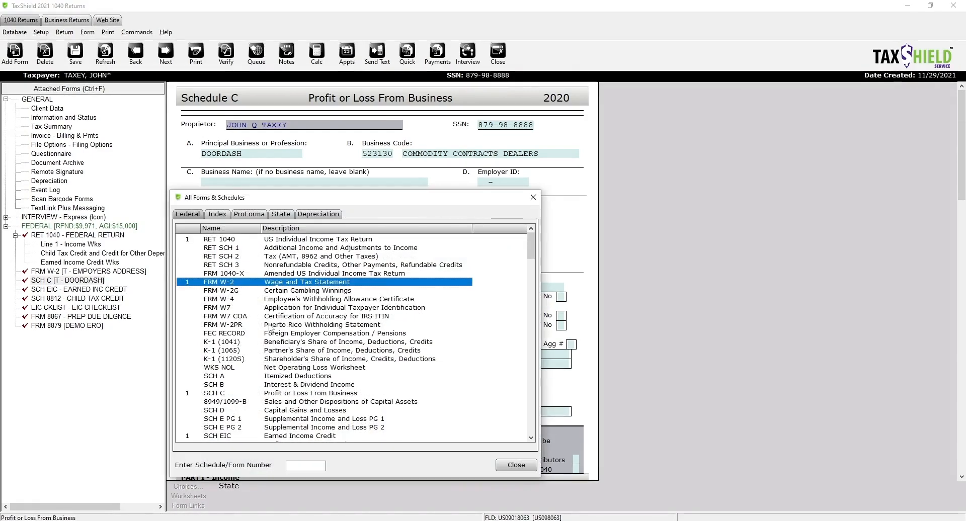
# - Add a Form 1099-MISC and fill in the payer from the saved employer entry
pyautogui.scroll(-3, 296, 395)
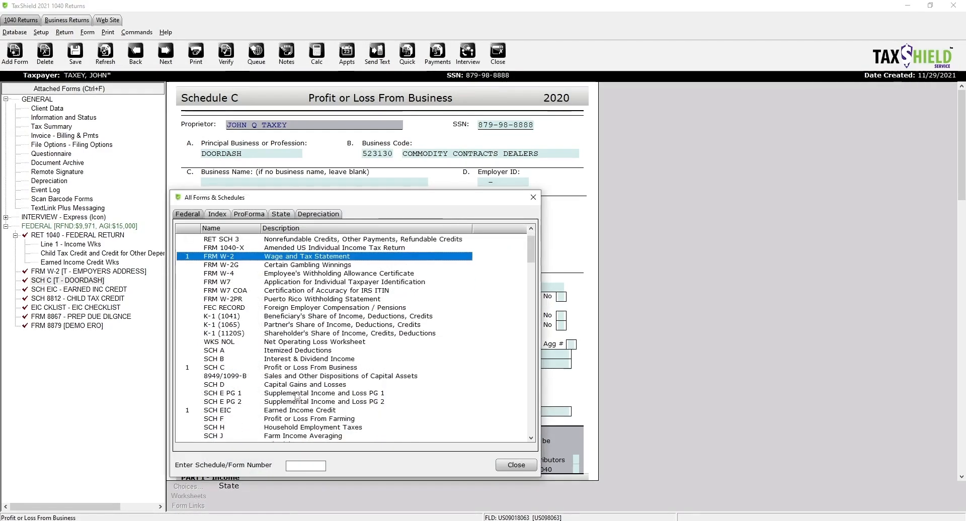
pyautogui.scroll(-5, 295, 395)
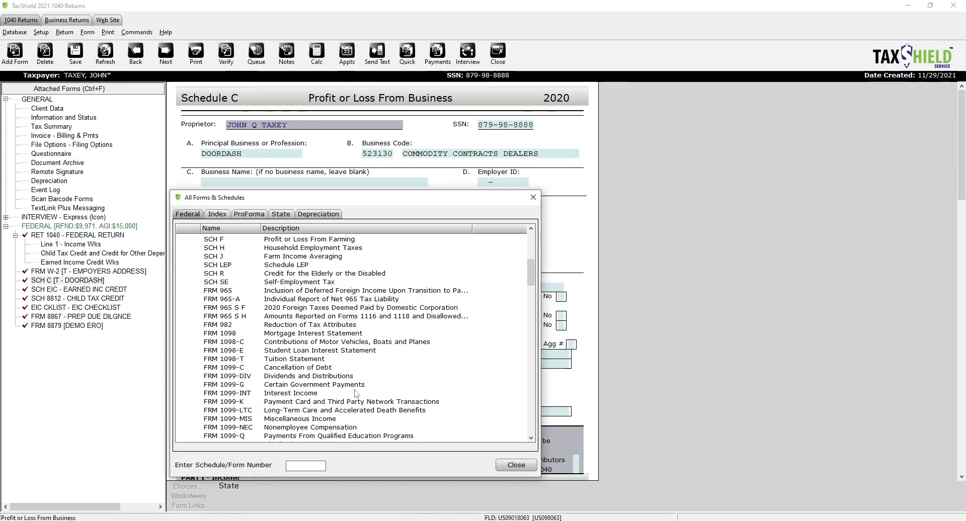
pyautogui.scroll(-2, 356, 394)
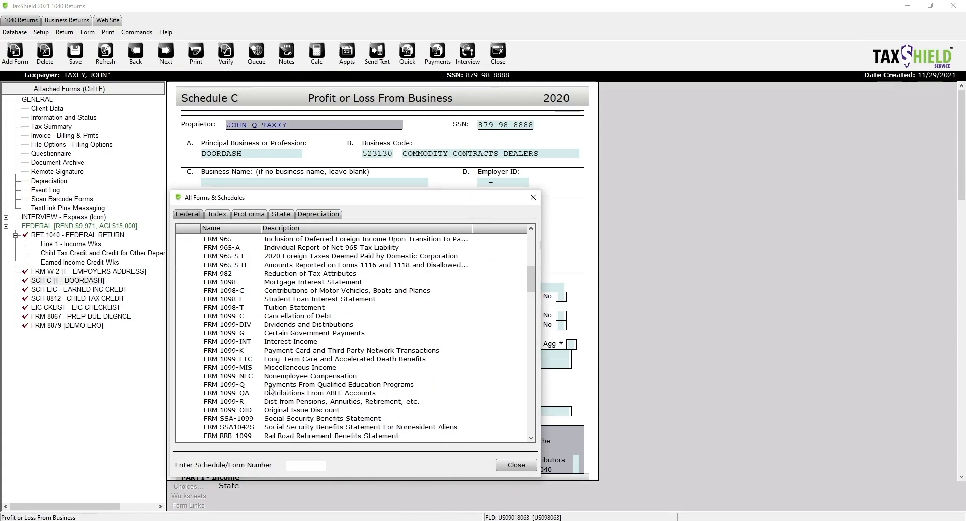
pyautogui.click(304, 370)
pyautogui.doubleClick(304, 370)
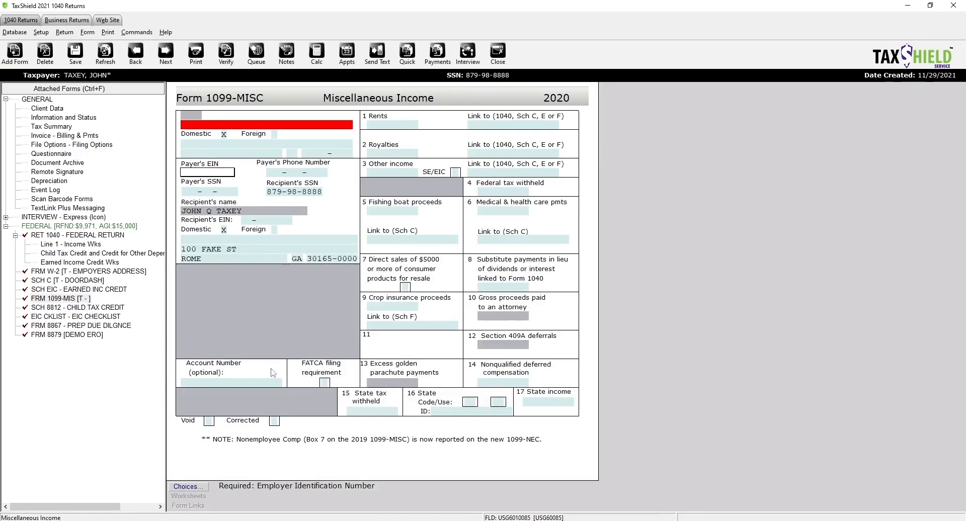
pyautogui.click(202, 489)
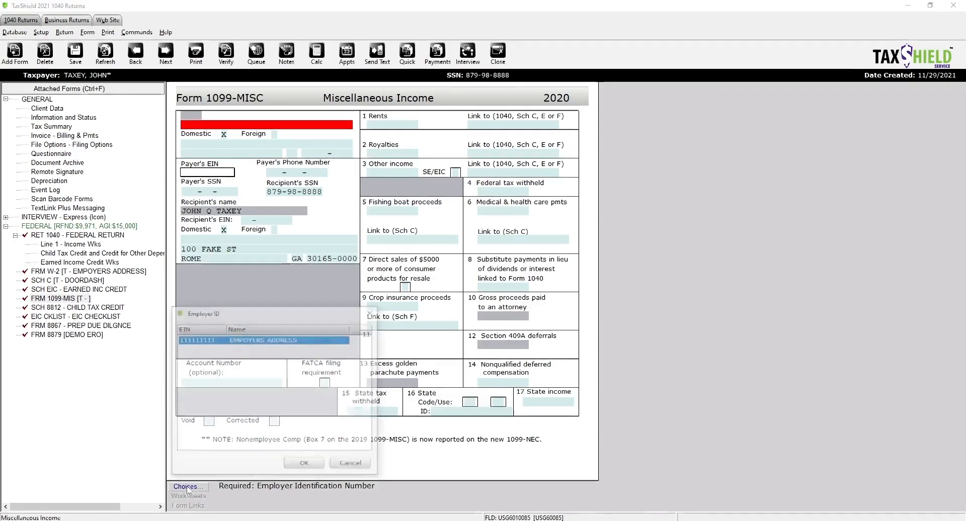
pyautogui.doubleClick(228, 342)
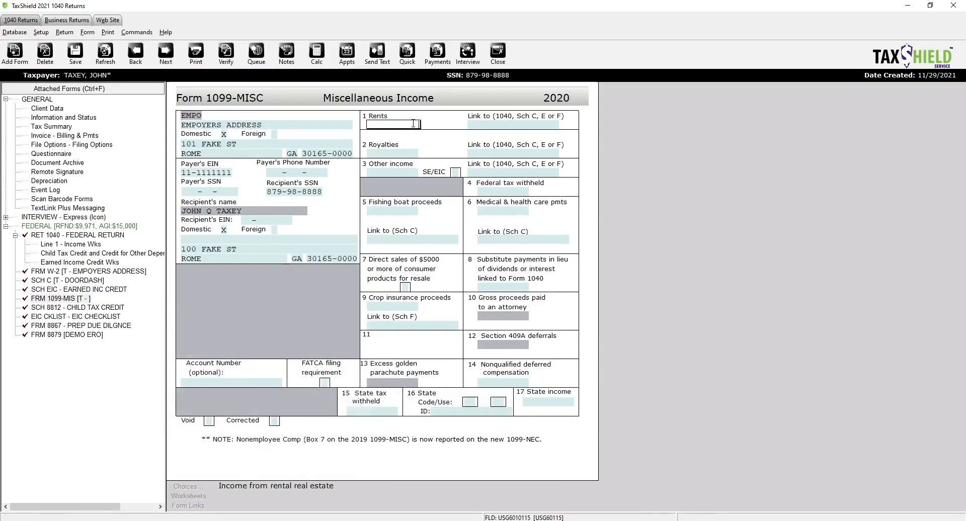
# - Enter 5,000 other income in box 3 and link box 6 to the DOORDASH Schedule C
pyautogui.click(393, 172)
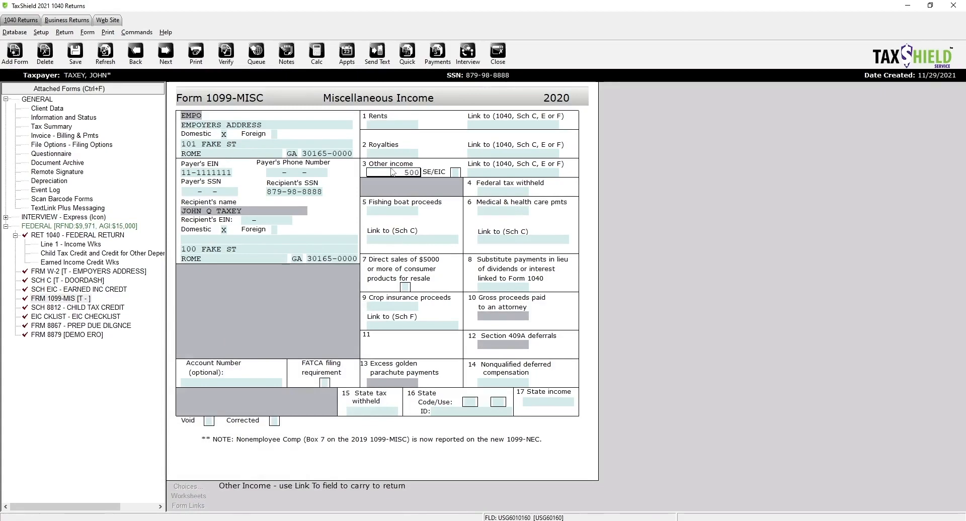
pyautogui.click(436, 214)
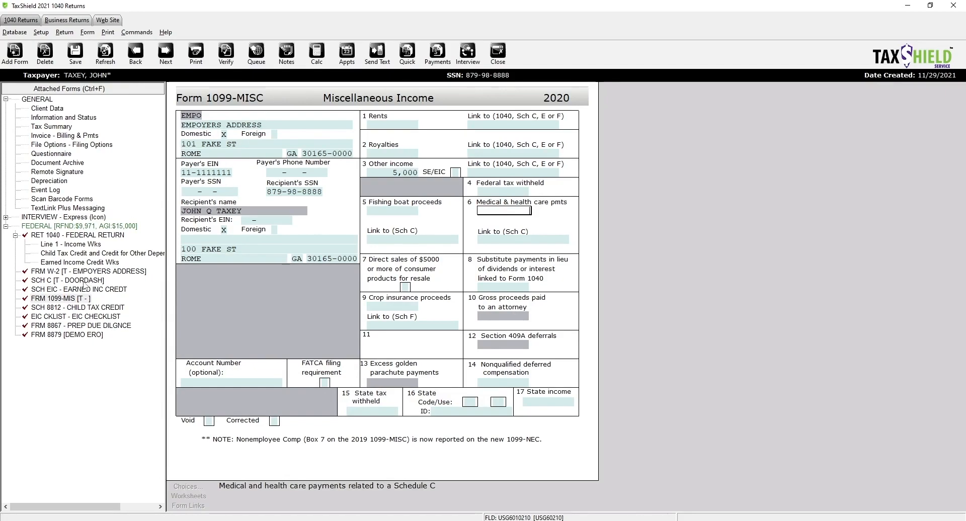
pyautogui.click(509, 239)
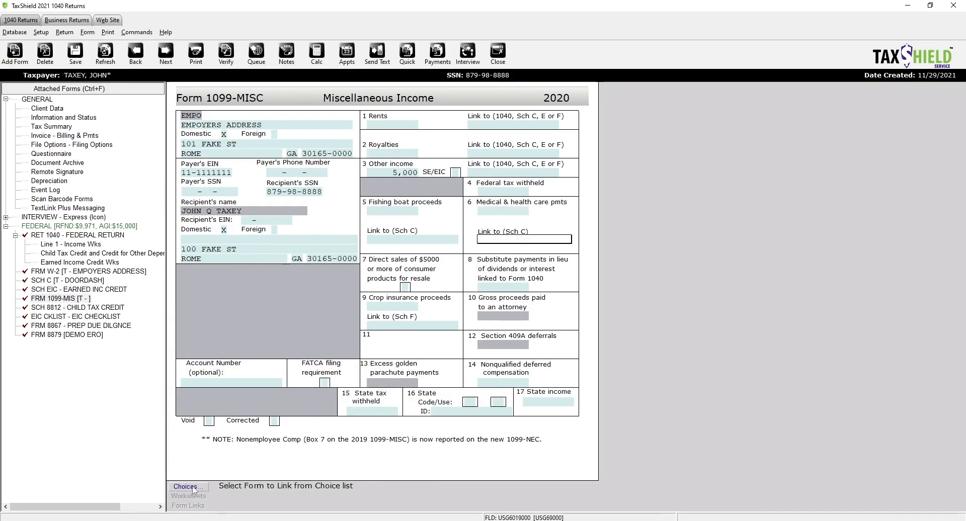
pyautogui.click(189, 487)
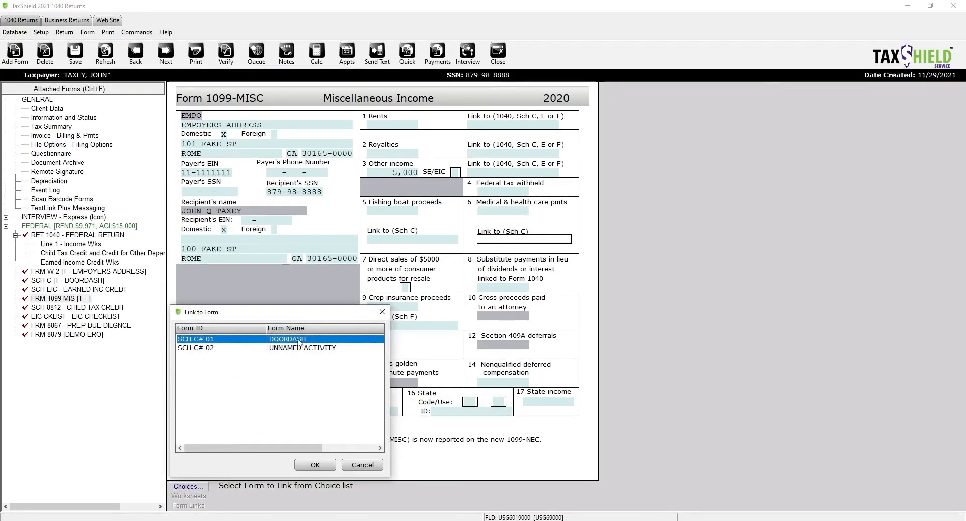
pyautogui.doubleClick(299, 340)
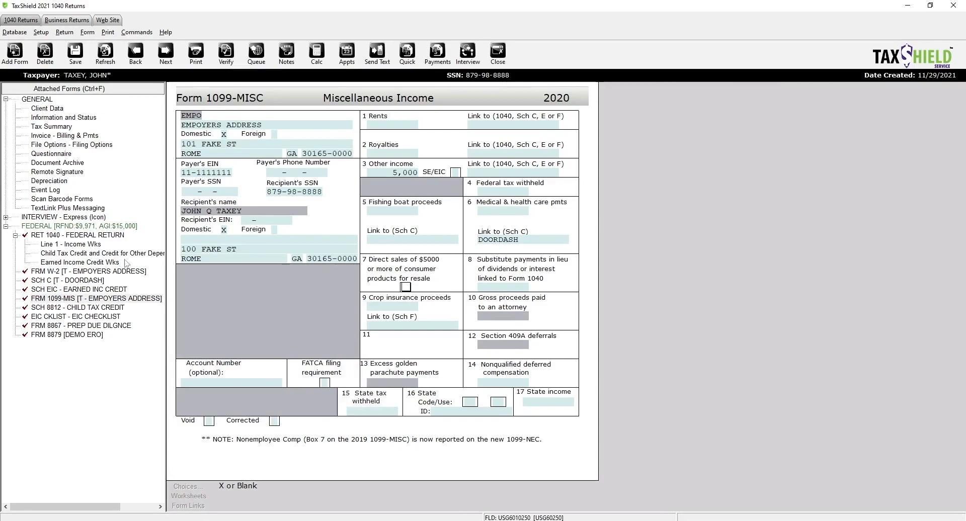
pyautogui.click(73, 280)
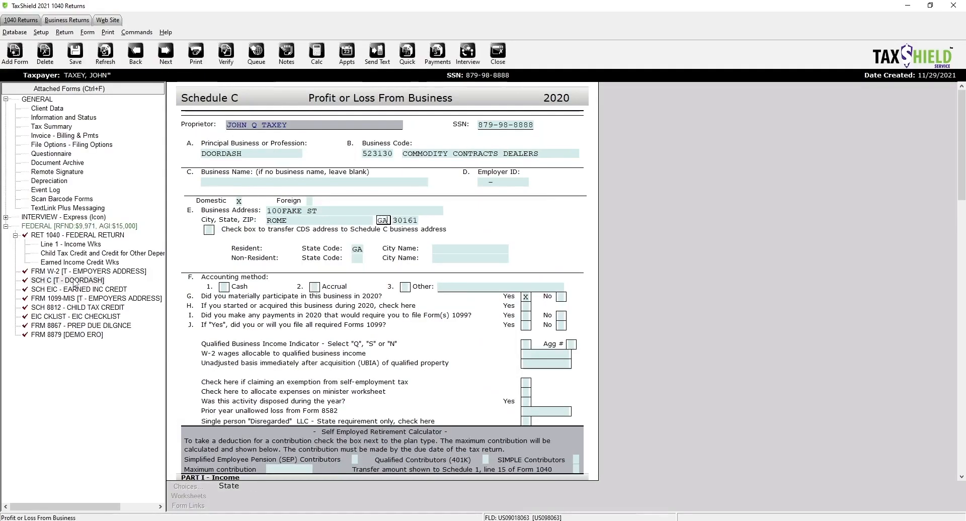
pyautogui.scroll(-6, 466, 344)
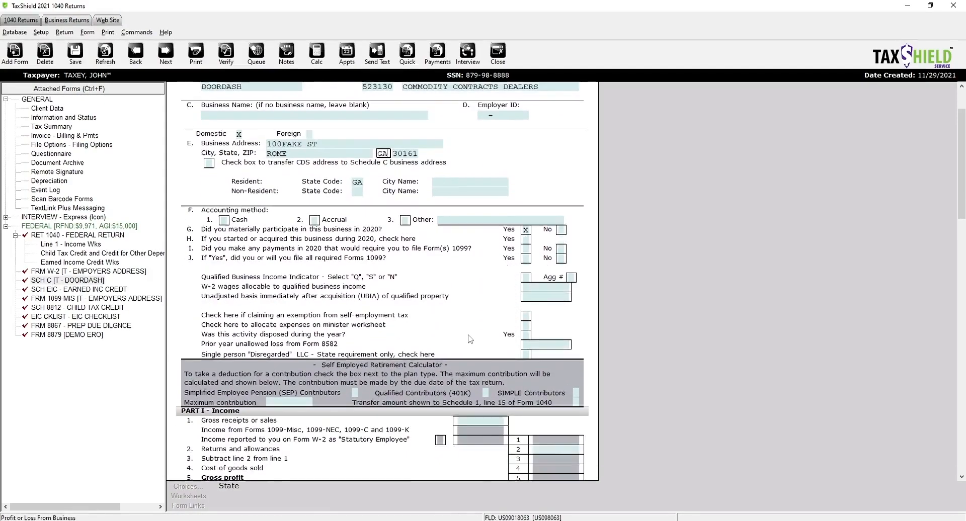
pyautogui.scroll(-8, 472, 339)
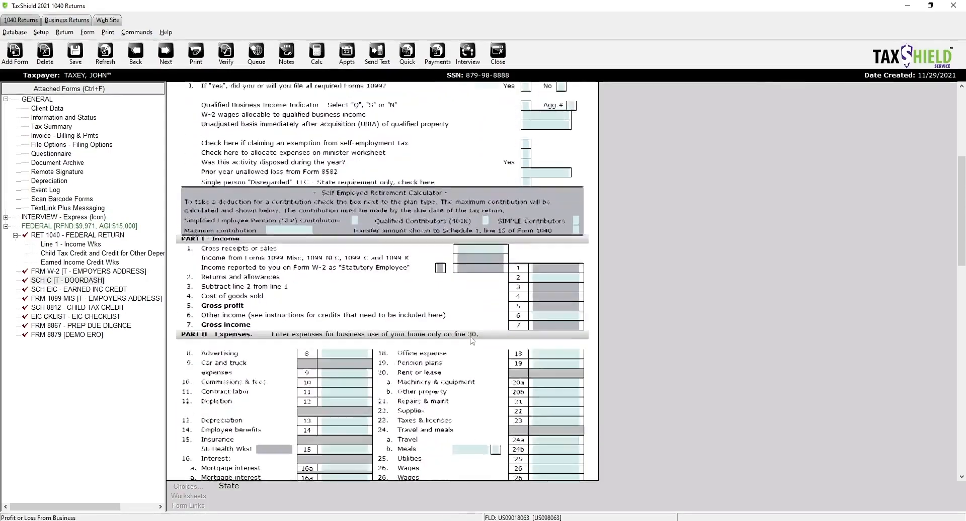
pyautogui.scroll(-12, 473, 340)
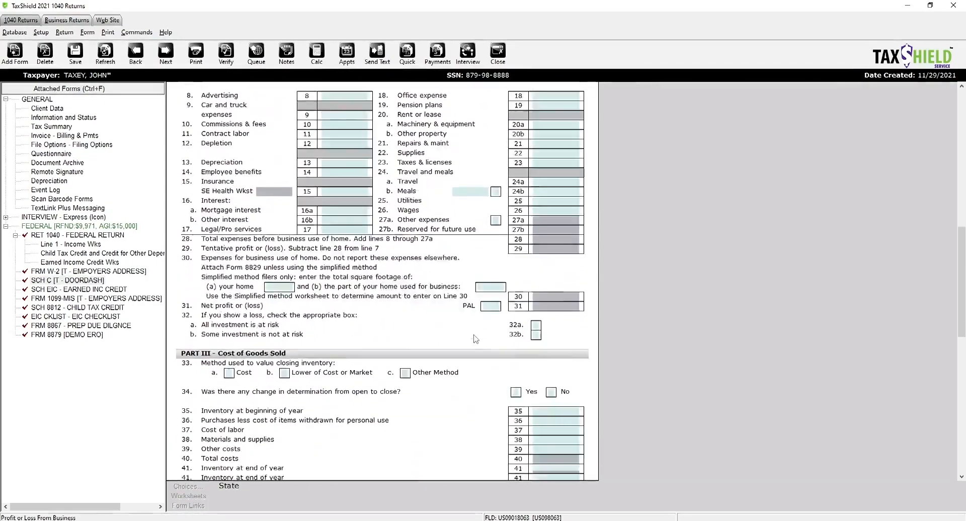
pyautogui.scroll(-4, 477, 338)
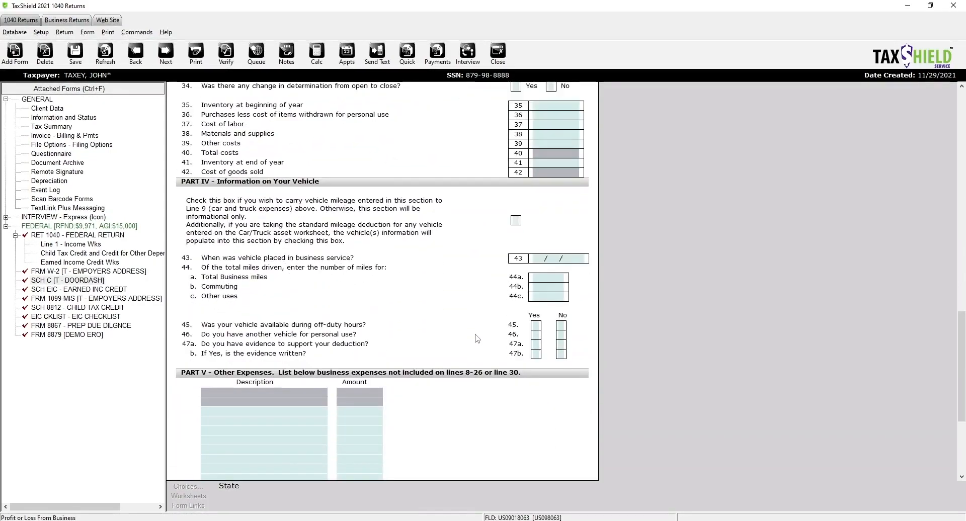
pyautogui.scroll(6, 478, 337)
pyautogui.scroll(11, 478, 337)
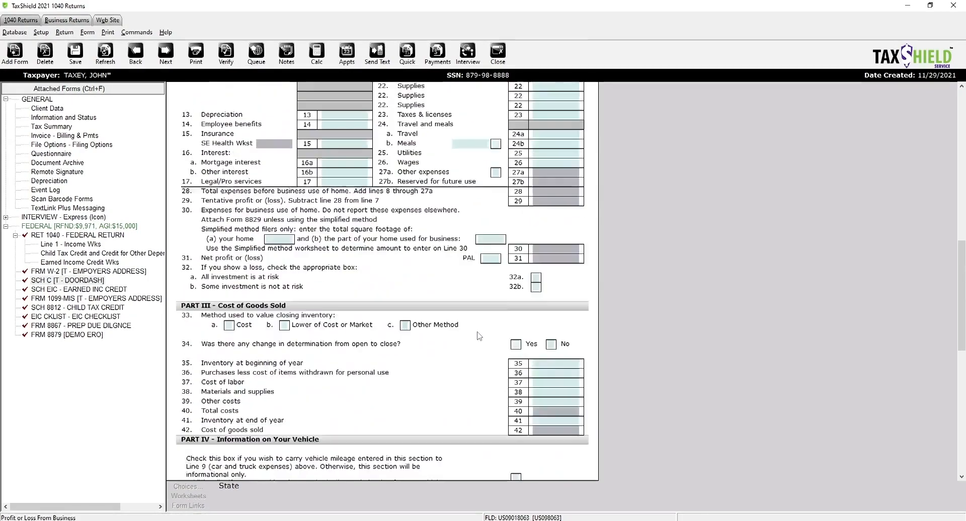
pyautogui.scroll(3, 476, 338)
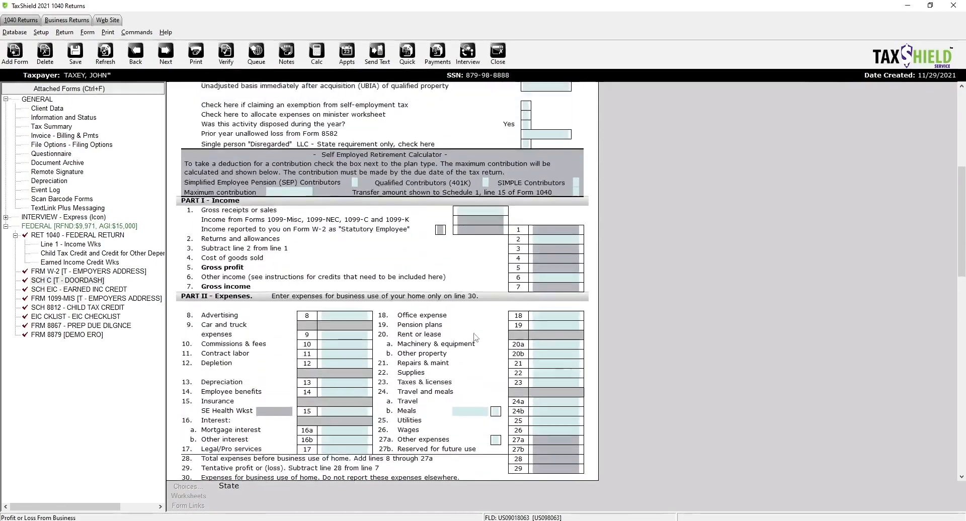
pyautogui.click(470, 221)
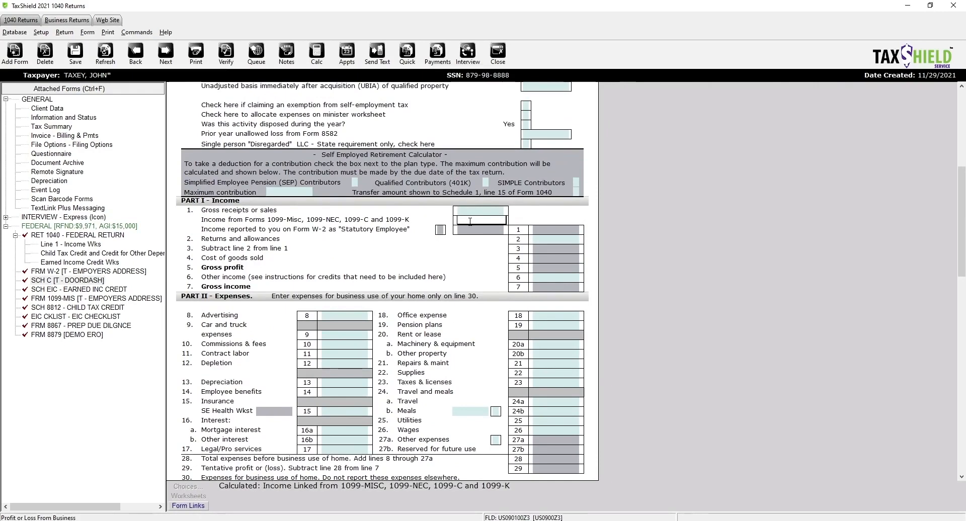
pyautogui.click(189, 505)
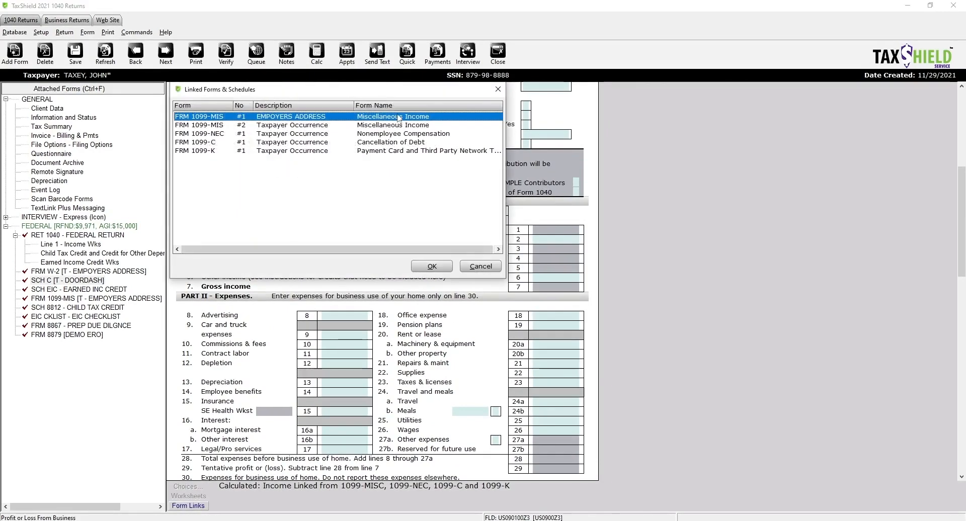
pyautogui.doubleClick(401, 119)
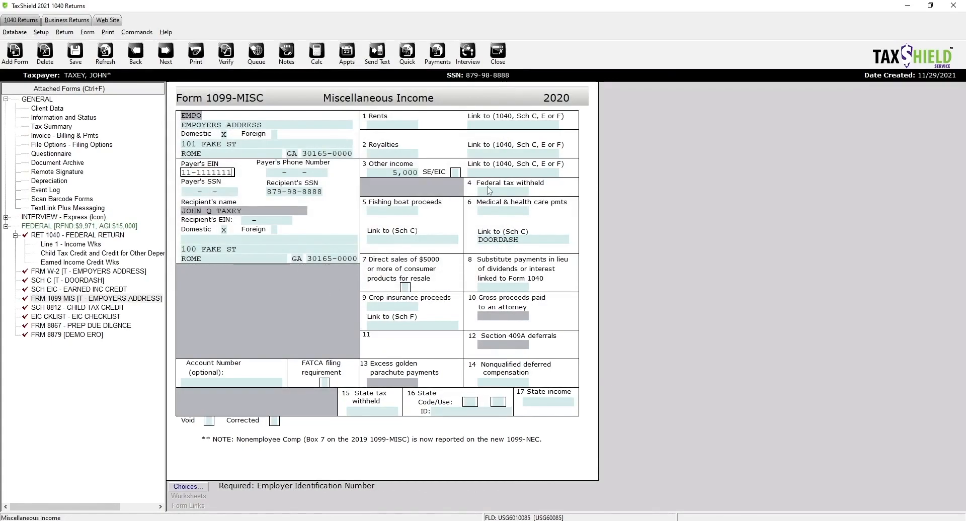
# - Link the 1099-MISC box 3 other income to DOORDASH and return to its Schedule C
pyautogui.click(499, 170)
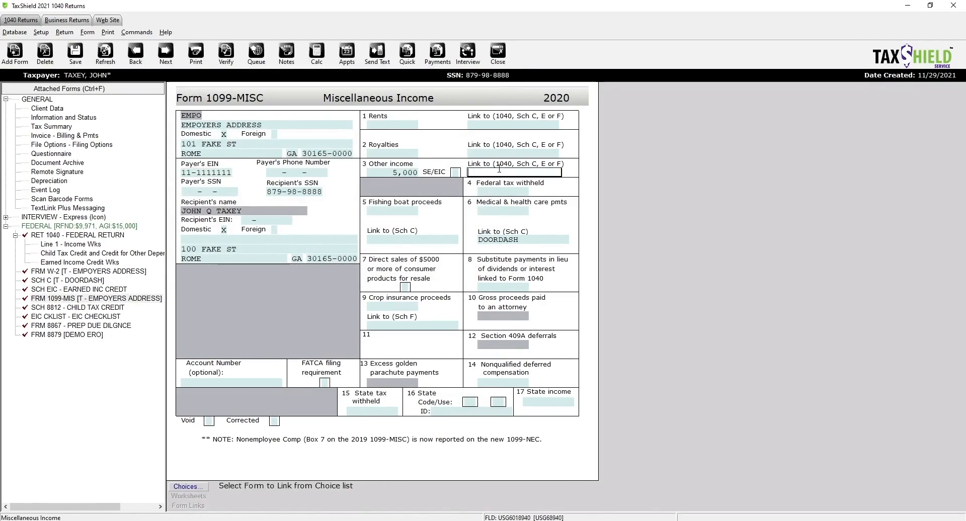
pyautogui.click(188, 487)
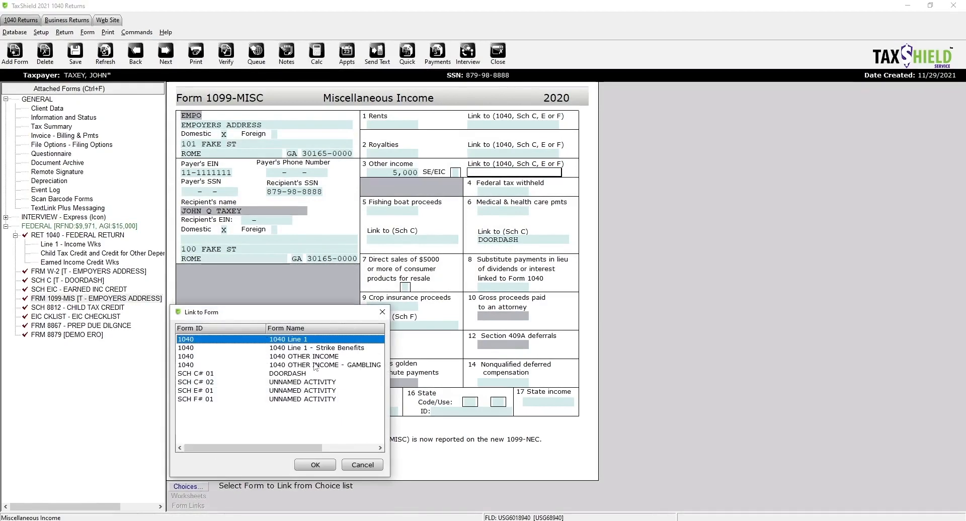
pyautogui.doubleClick(289, 373)
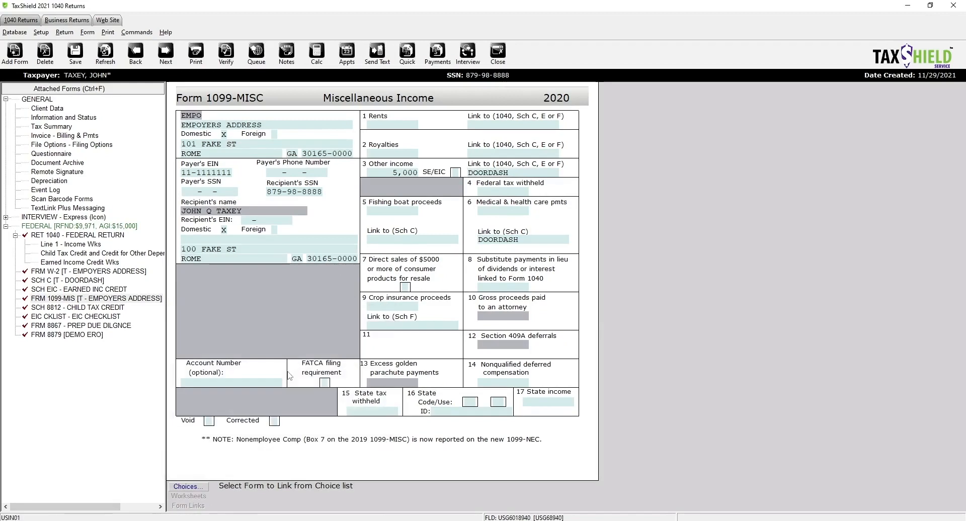
pyautogui.press('Tab')
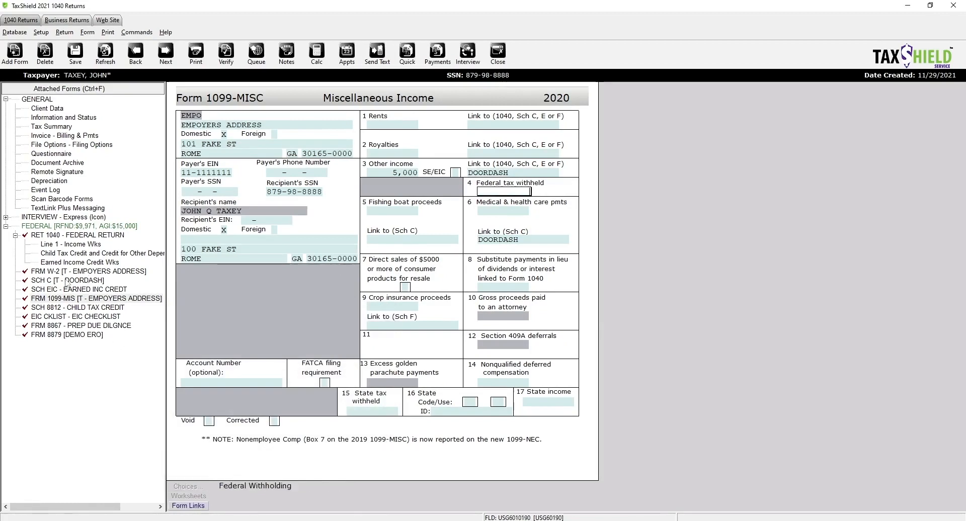
pyautogui.click(65, 280)
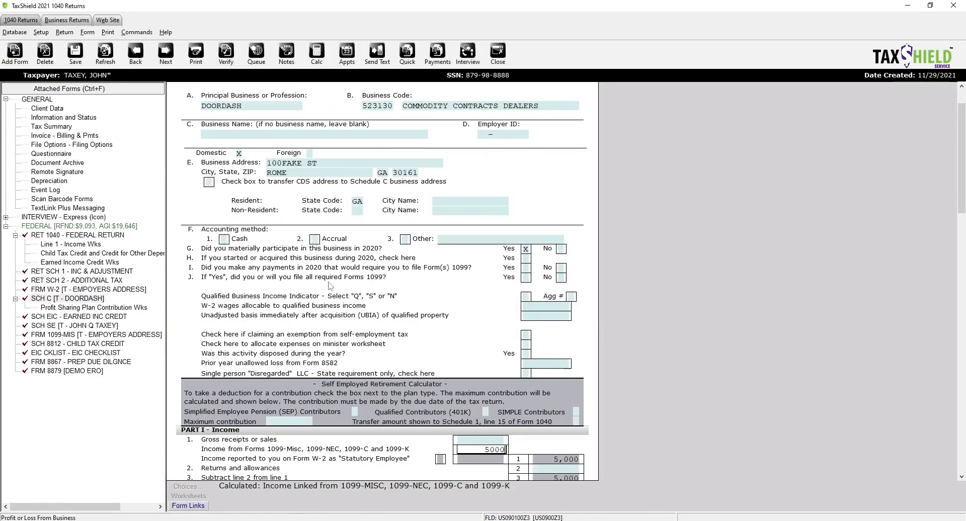
pyautogui.scroll(-6, 475, 313)
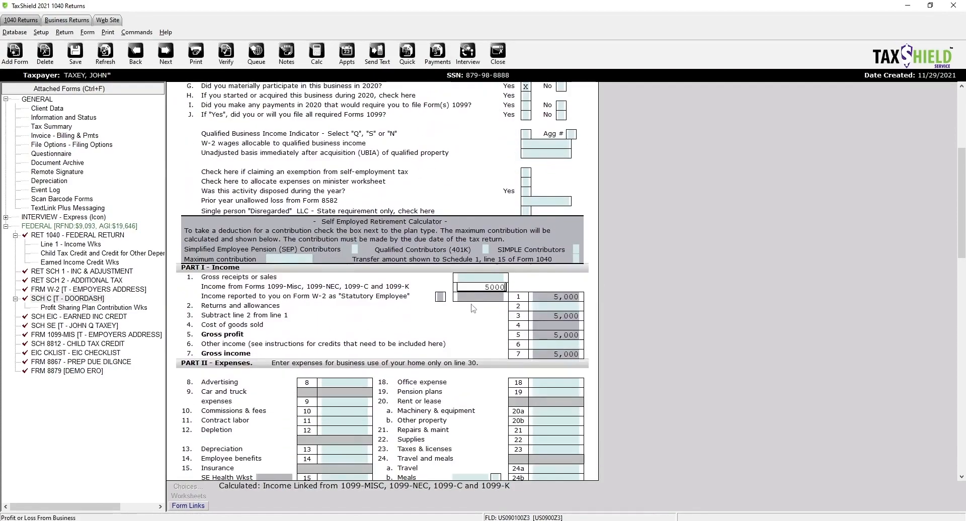
pyautogui.click(476, 313)
pyautogui.scroll(-2, 398, 346)
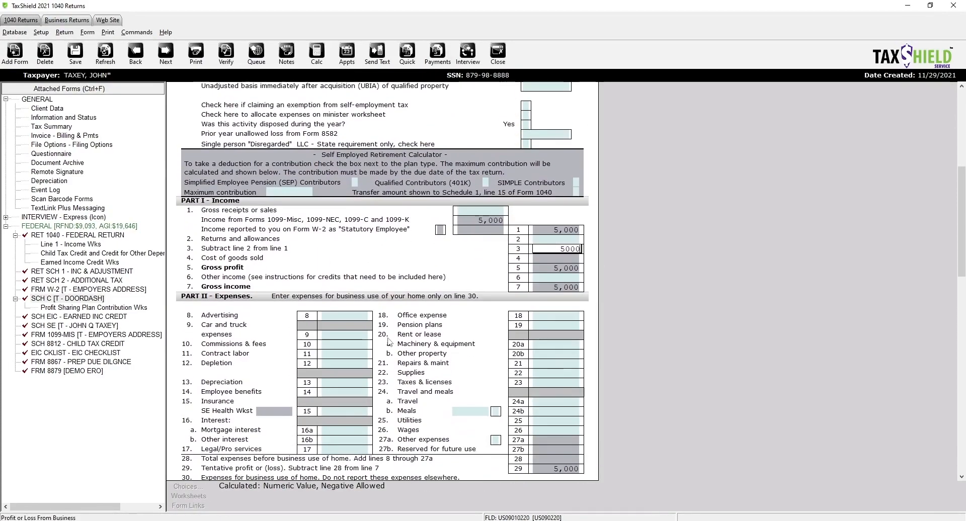
pyautogui.scroll(-1, 329, 337)
pyautogui.click(326, 326)
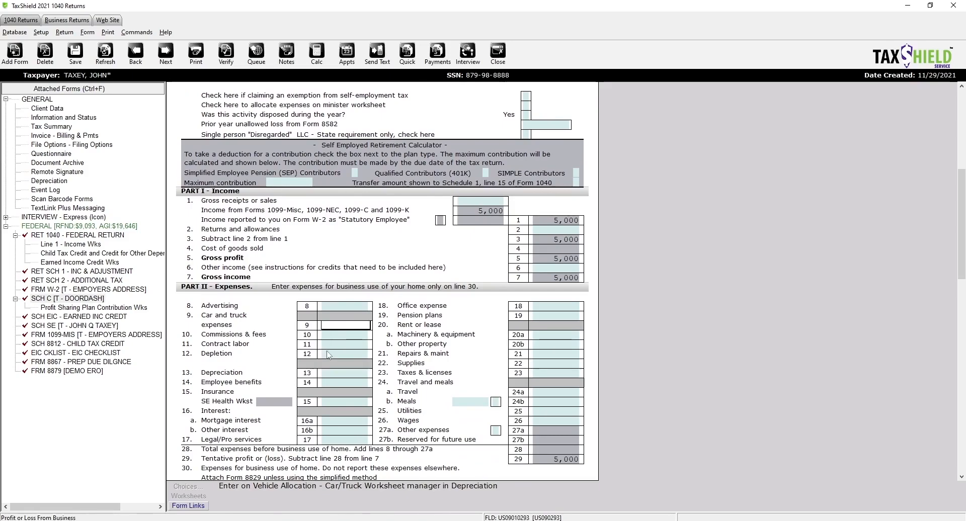
pyautogui.scroll(-1, 328, 354)
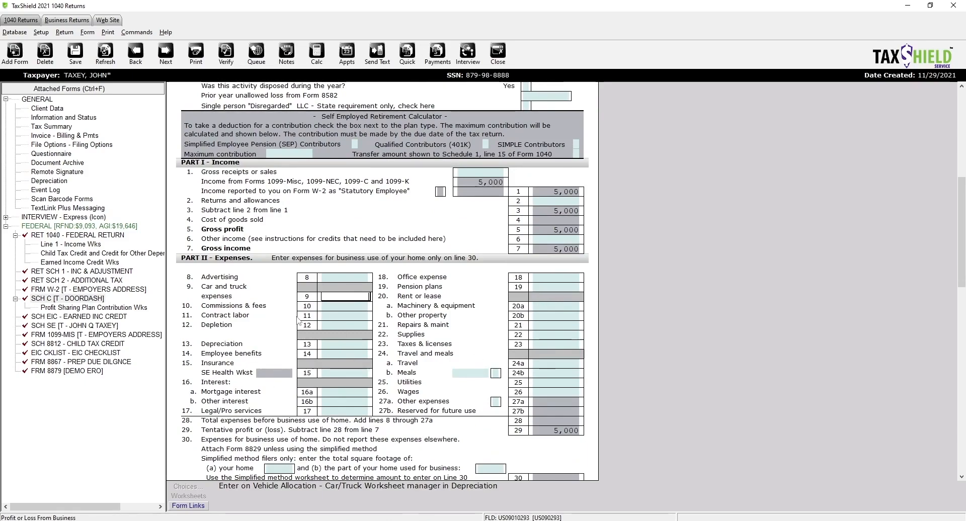
pyautogui.click(194, 506)
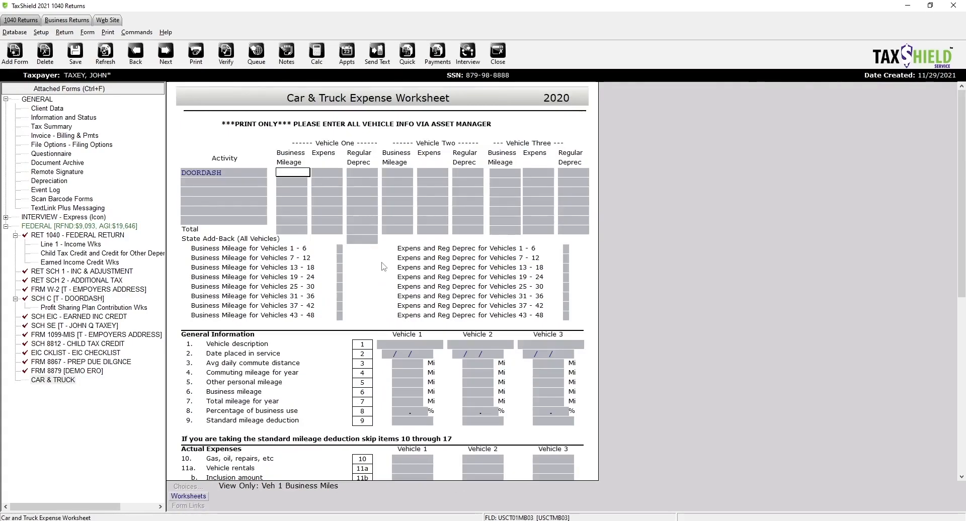
pyautogui.scroll(-10, 516, 257)
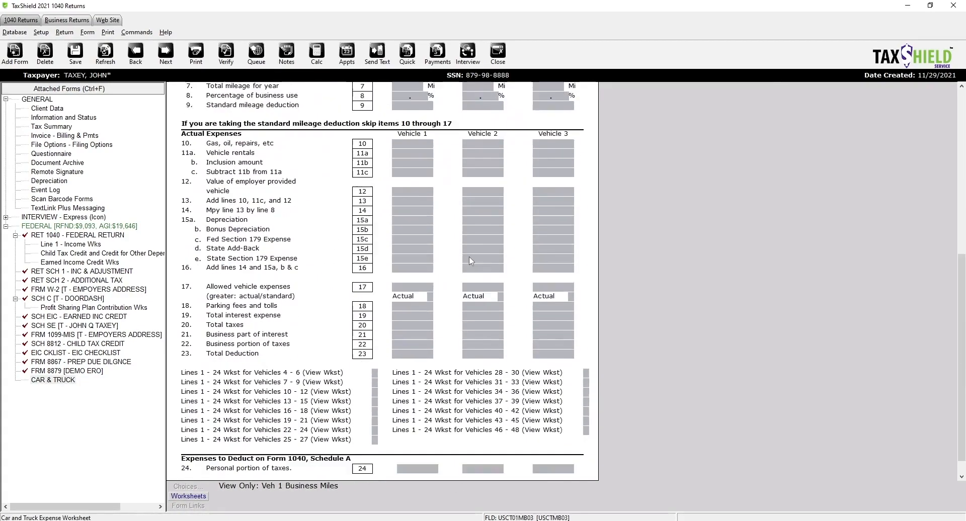
pyautogui.scroll(-2, 470, 260)
pyautogui.scroll(10, 471, 261)
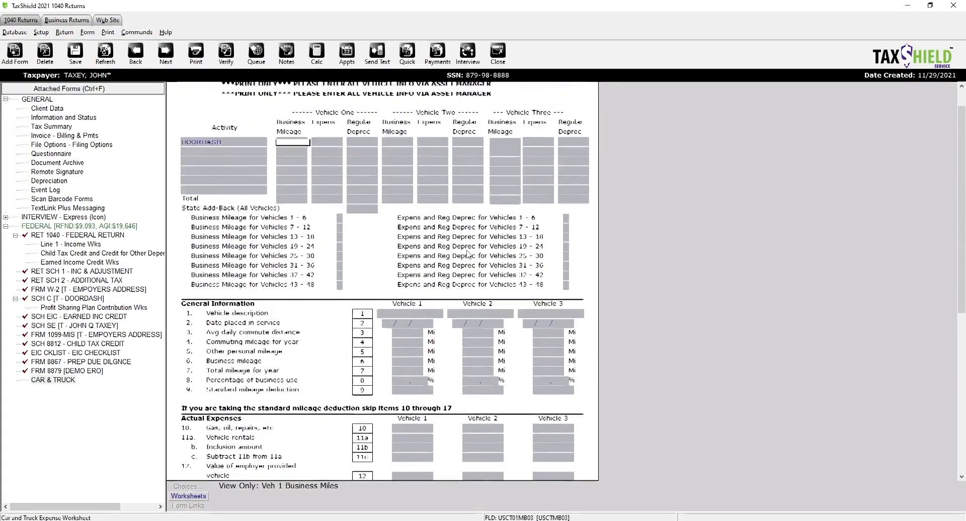
pyautogui.scroll(1, 468, 254)
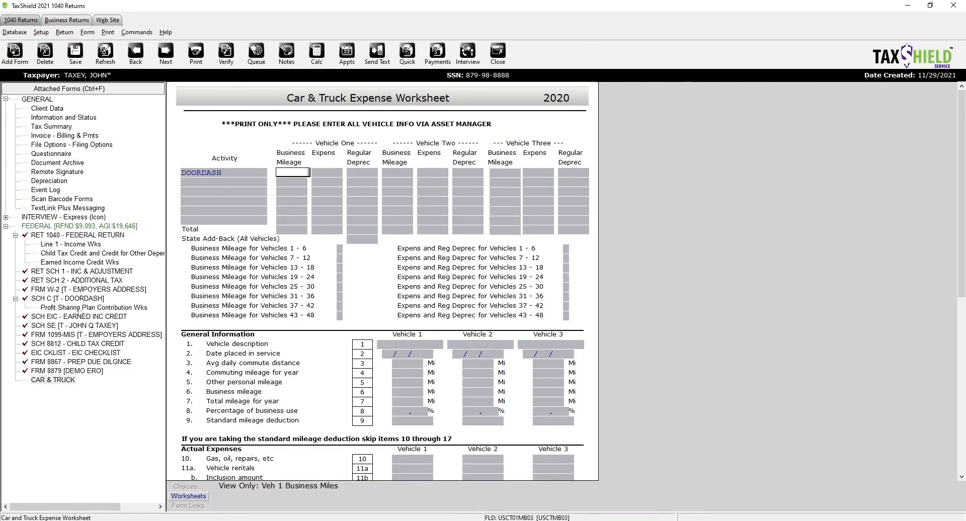
pyautogui.click(79, 308)
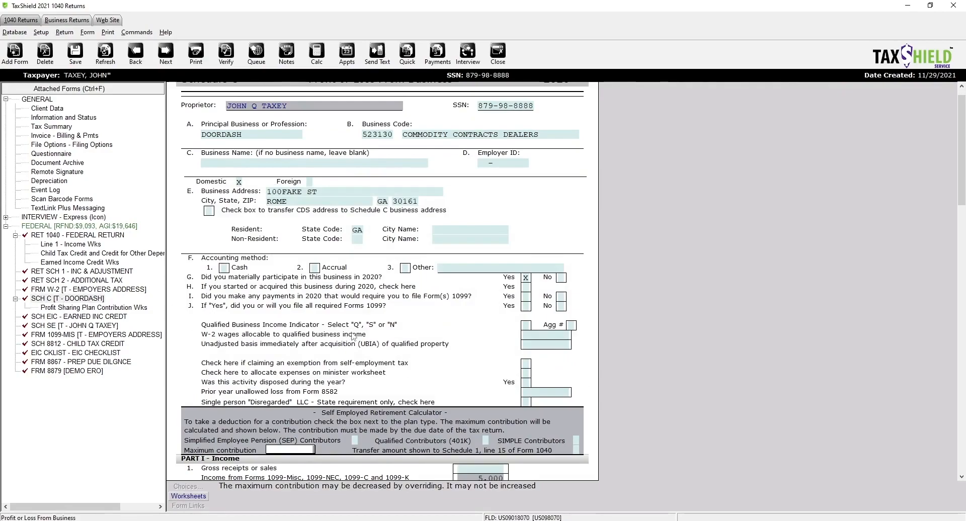
# - Enter 2,500 car and truck expenses on Schedule C line 9, recalculate, and bring up Schedule EIC
pyautogui.scroll(-5, 446, 341)
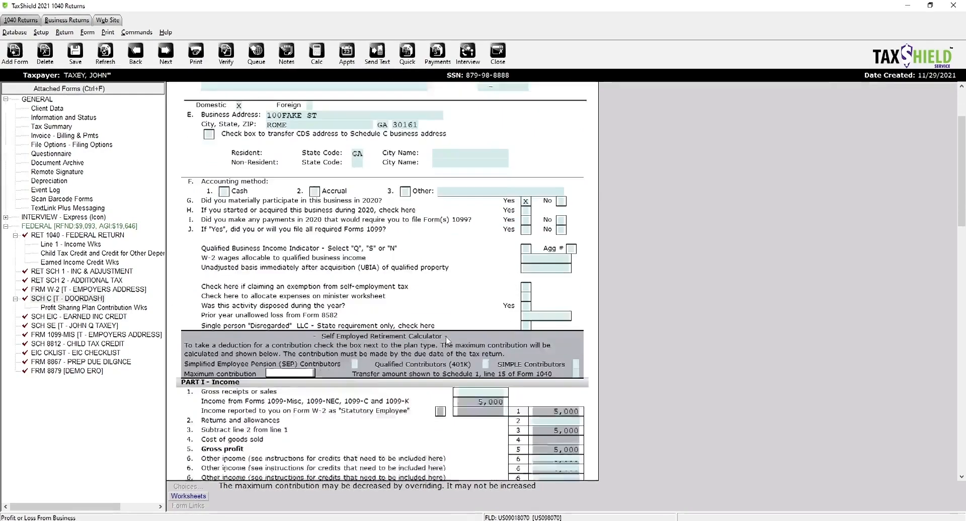
pyautogui.scroll(-3, 448, 342)
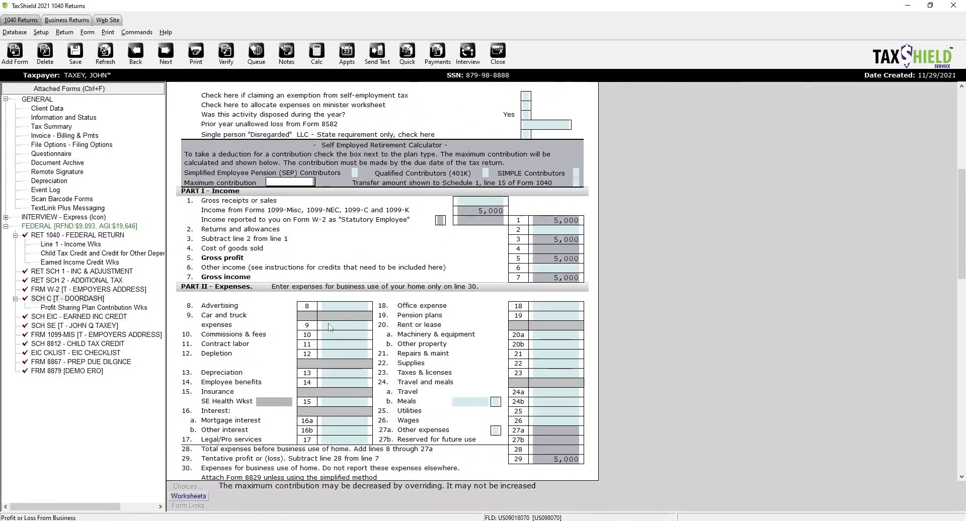
pyautogui.click(327, 326)
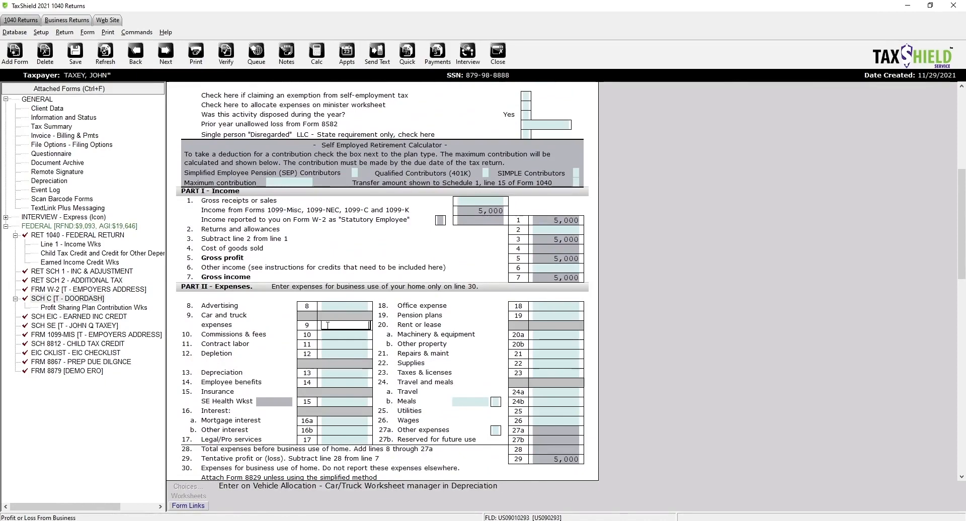
pyautogui.write('2500')
pyautogui.press('Tab')
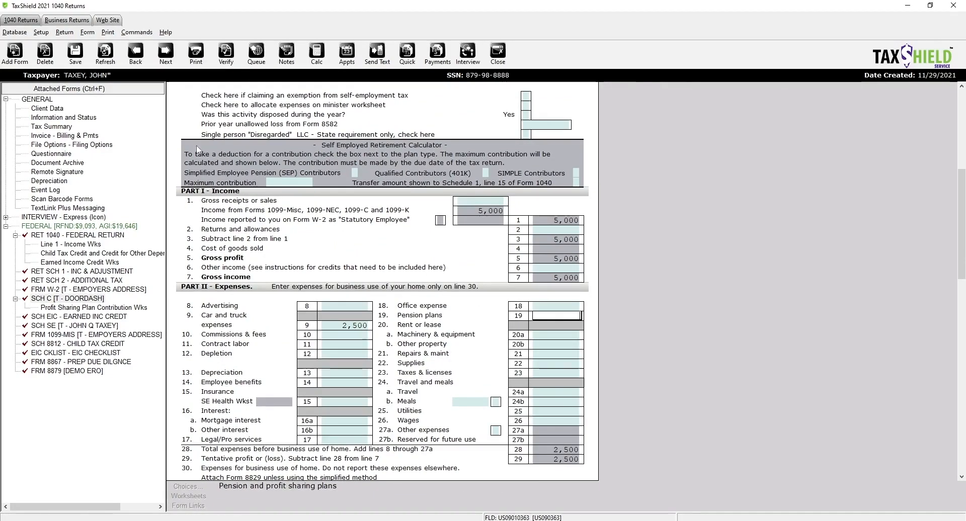
pyautogui.click(104, 57)
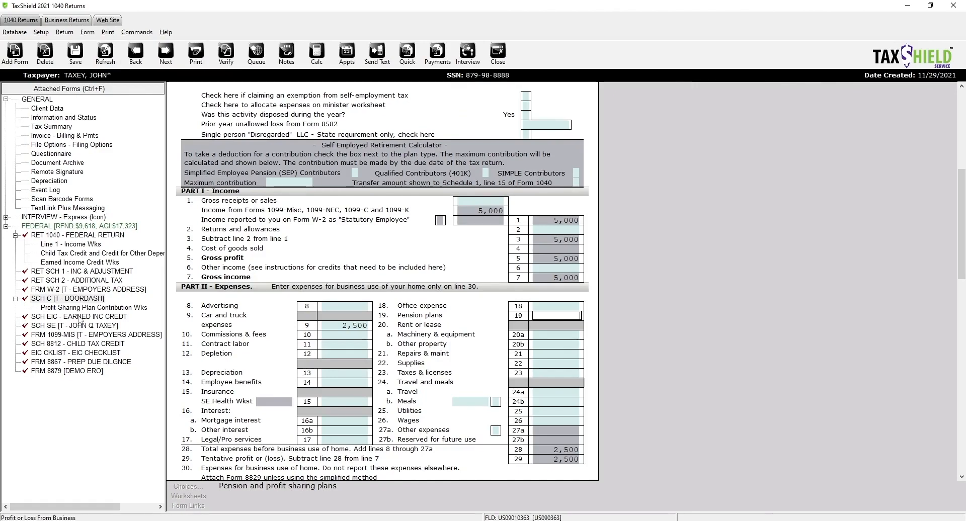
pyautogui.click(80, 317)
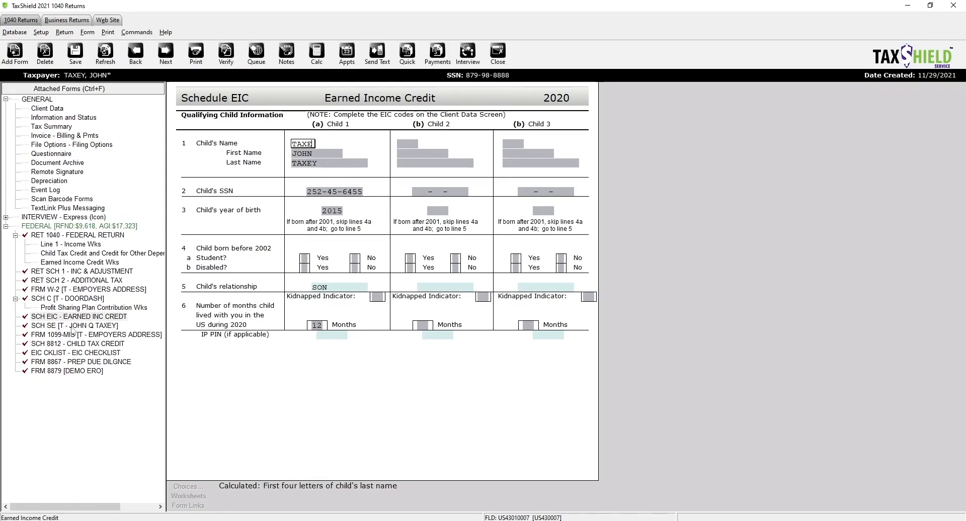
# - Review Schedule SE and Schedule 8812 for the return
pyautogui.click(72, 327)
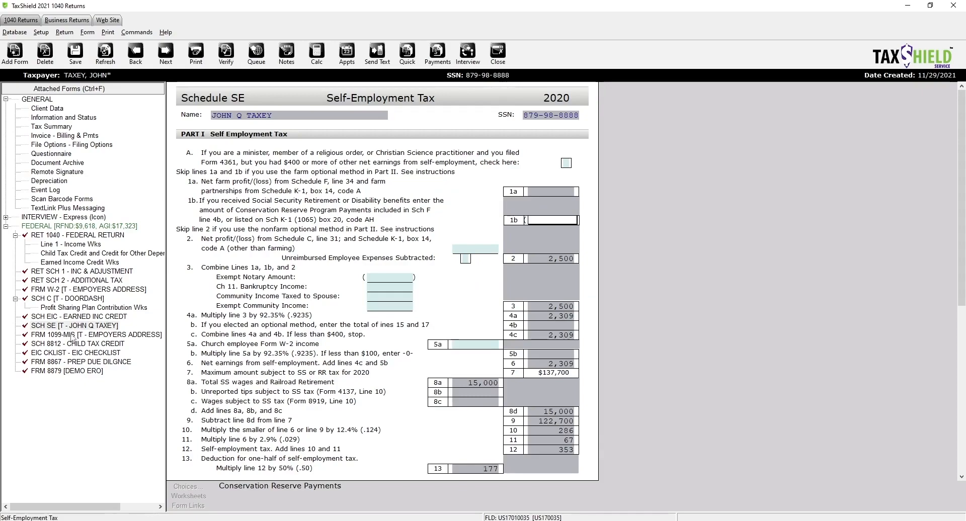
pyautogui.scroll(-10, 73, 337)
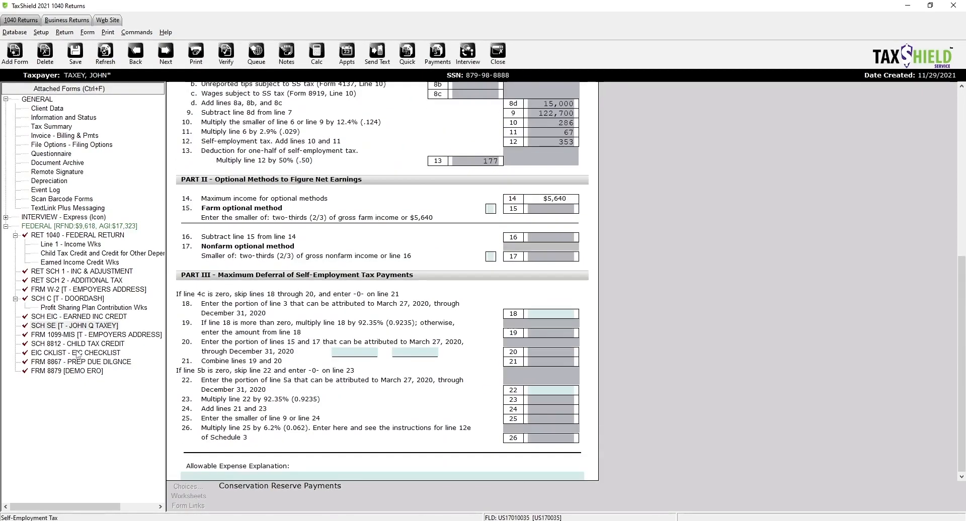
pyautogui.click(78, 336)
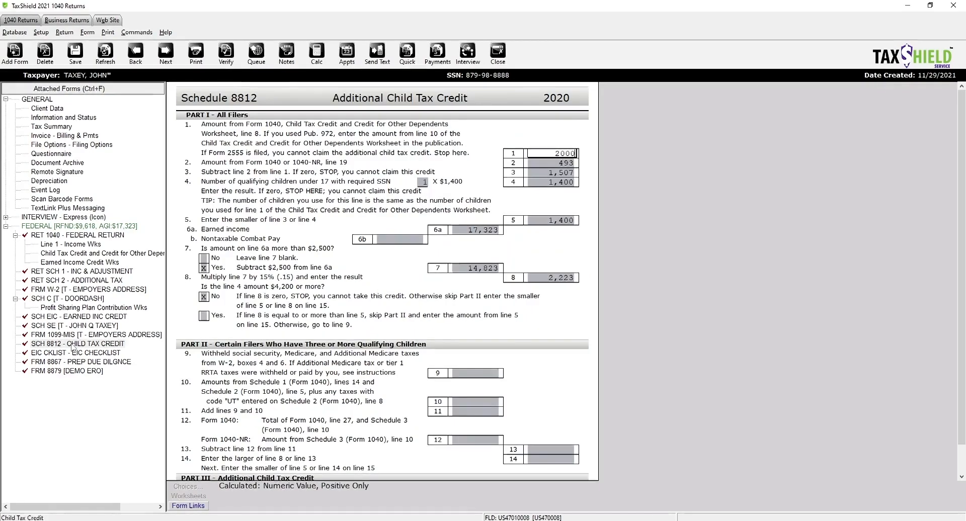
pyautogui.scroll(-1, 478, 314)
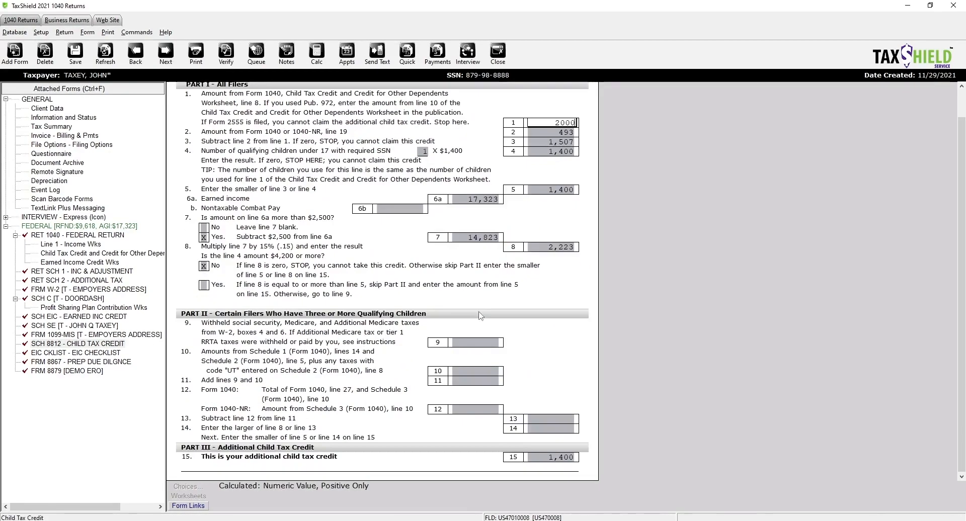
pyautogui.scroll(1, 481, 316)
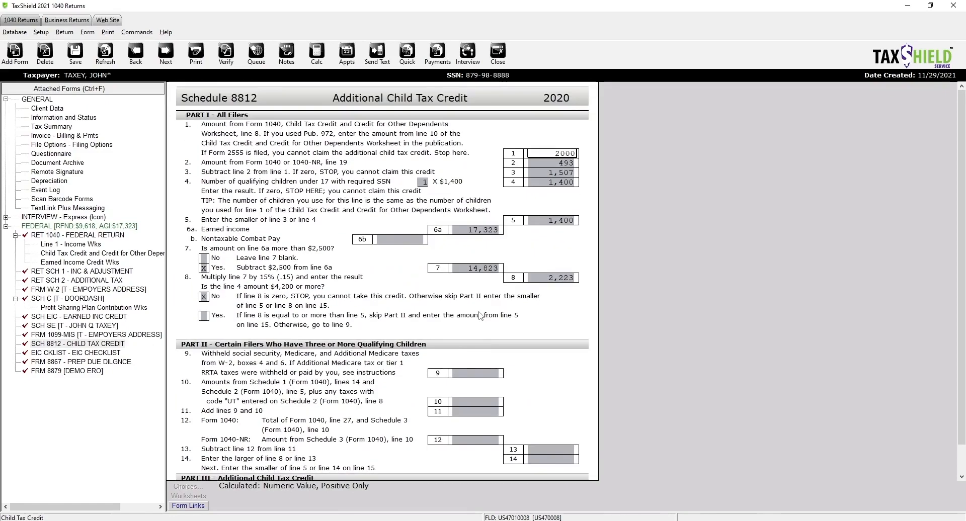
# - On the EIC Checklist, answer Yes to line 10 and No to line 13a for Child 1
pyautogui.click(76, 354)
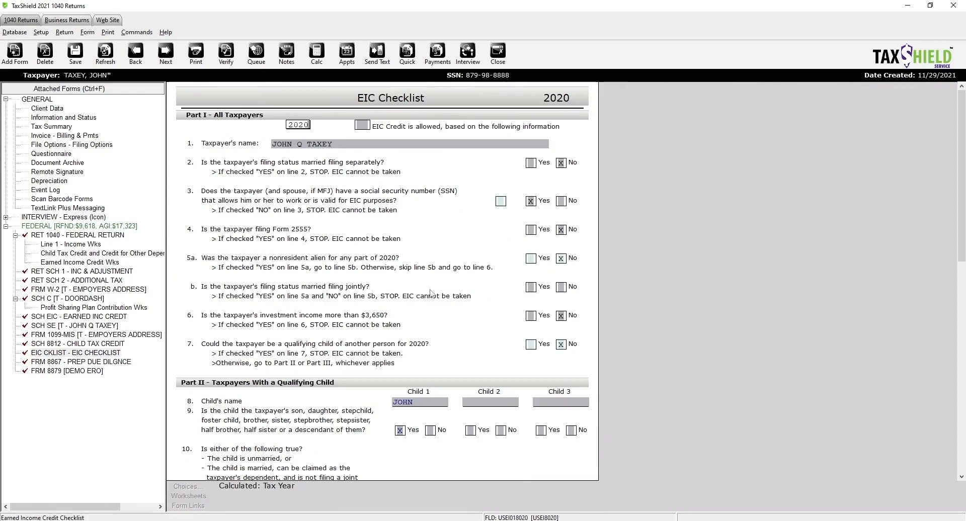
pyautogui.scroll(-6, 430, 292)
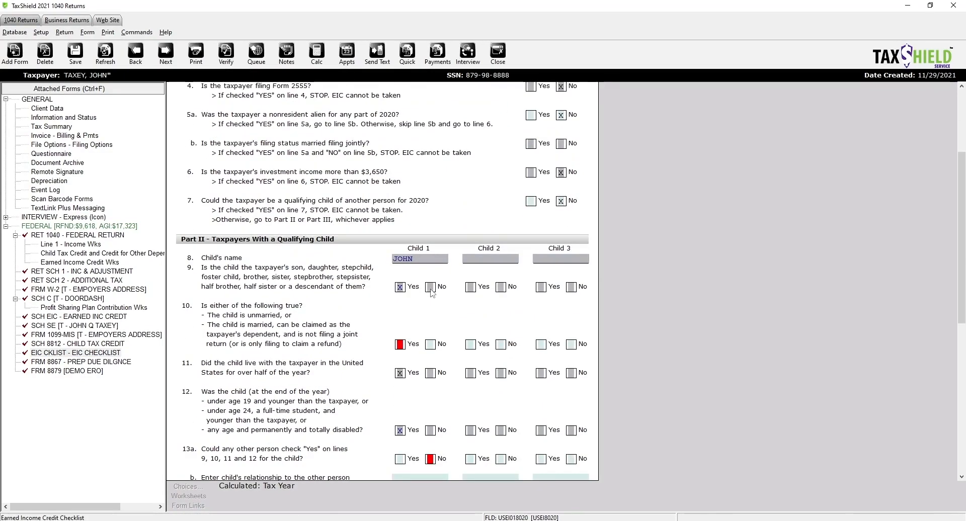
pyautogui.scroll(-1, 426, 293)
pyautogui.click(400, 288)
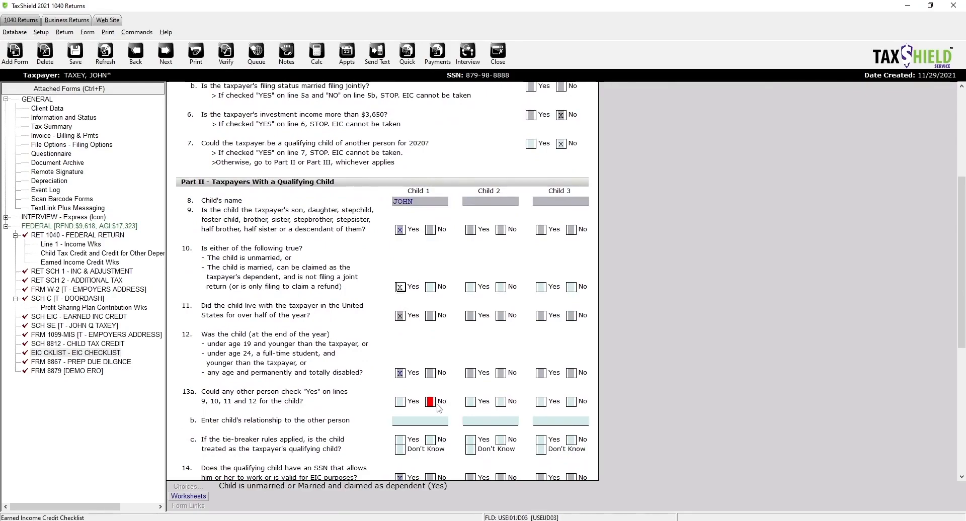
pyautogui.click(430, 401)
pyautogui.scroll(-3, 431, 402)
pyautogui.scroll(-7, 430, 412)
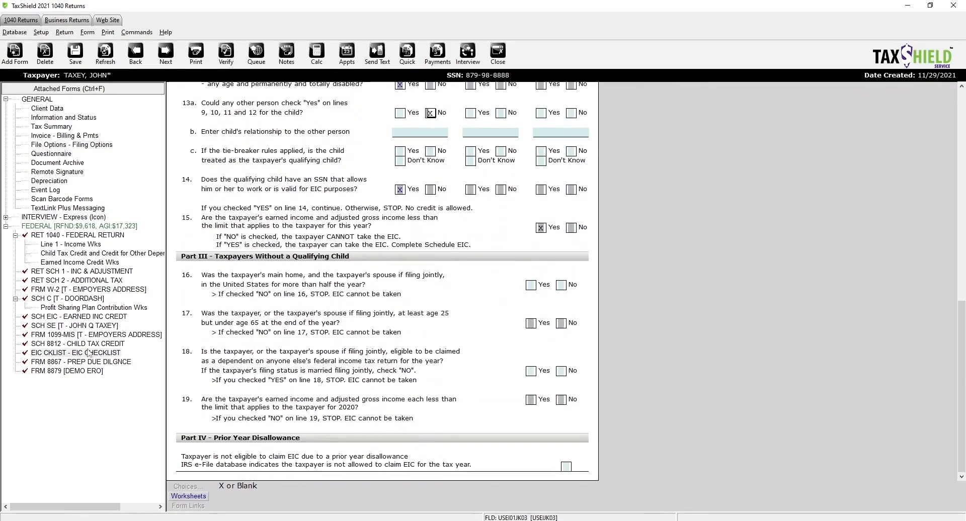
pyautogui.click(120, 450)
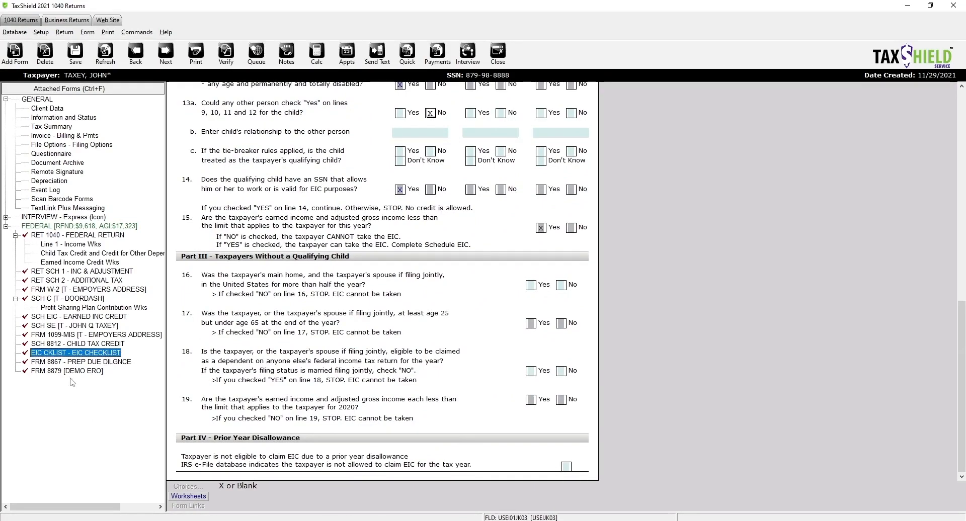
pyautogui.click(77, 361)
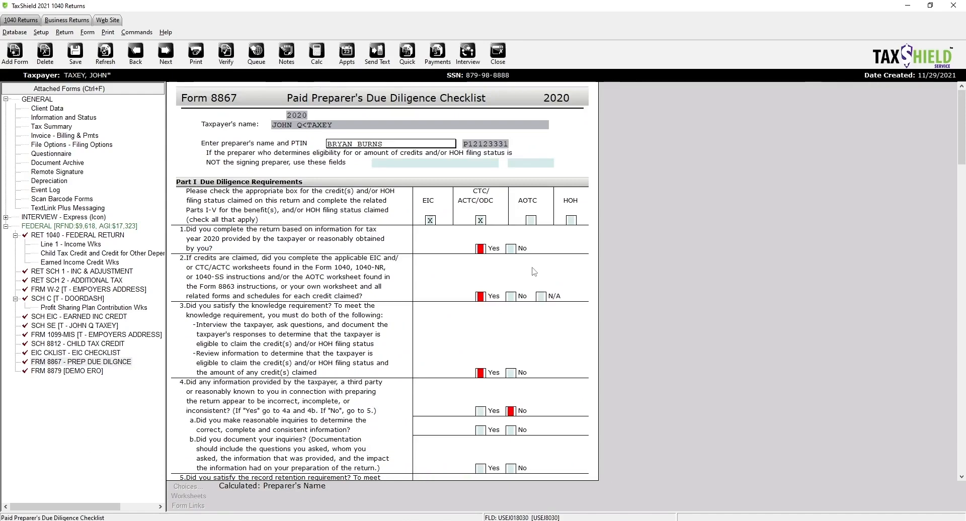
# - Answer Form 8867 due diligence lines 1–8 Yes, except No on line 4
pyautogui.click(480, 248)
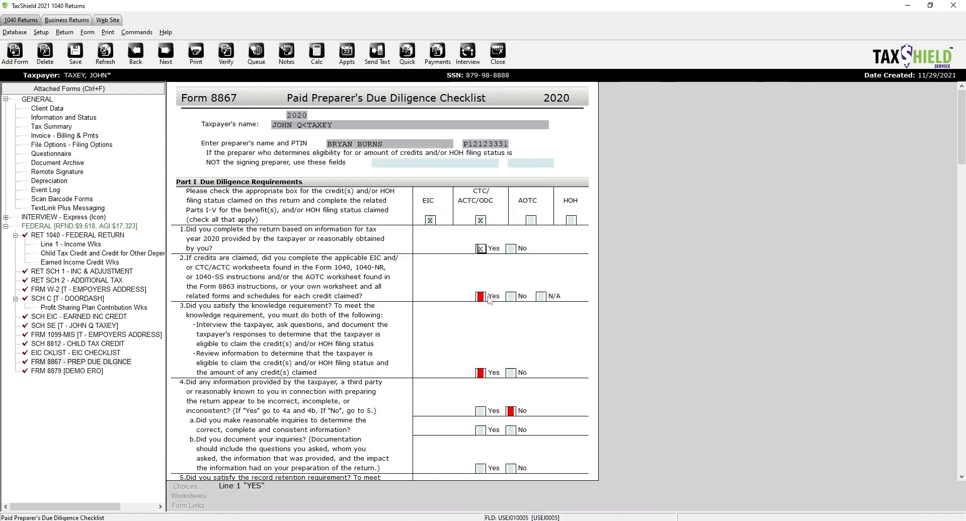
pyautogui.click(481, 296)
pyautogui.click(480, 373)
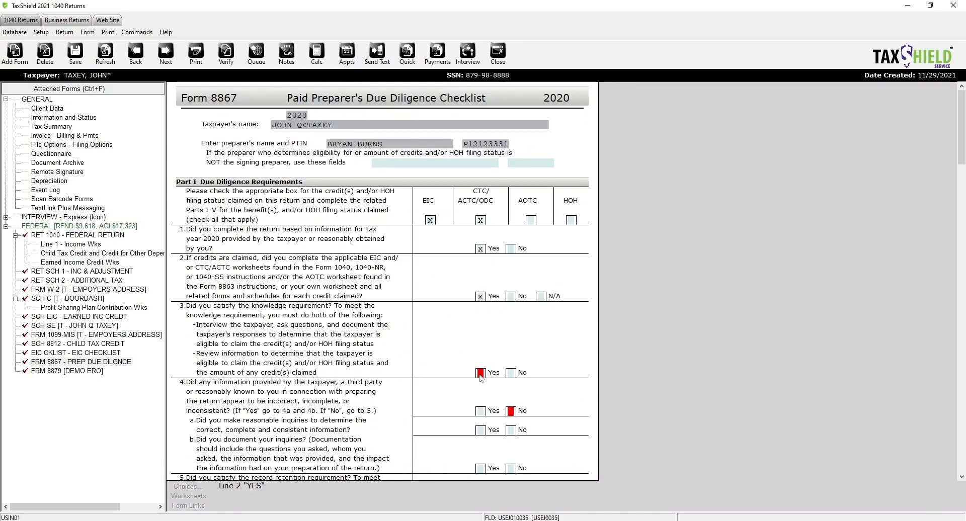
pyautogui.click(510, 411)
pyautogui.scroll(-3, 457, 391)
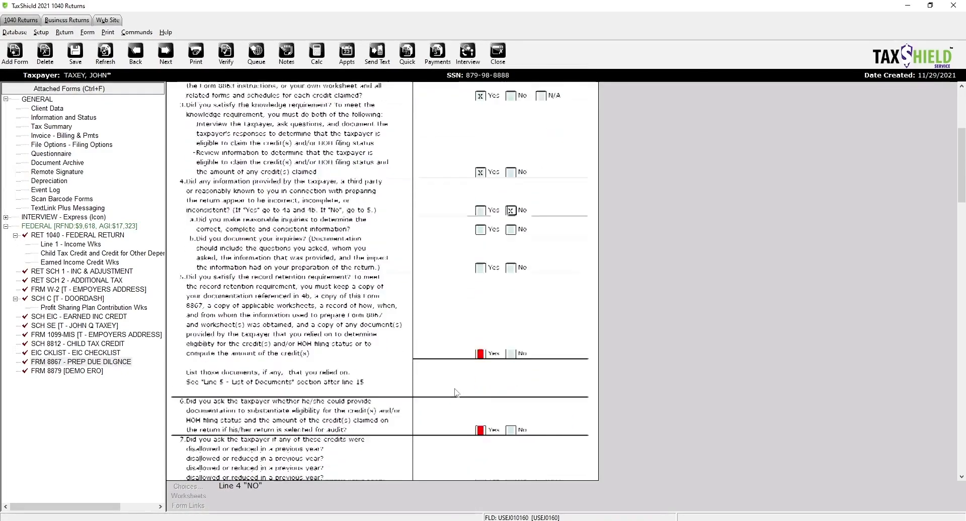
pyautogui.click(481, 305)
pyautogui.click(480, 383)
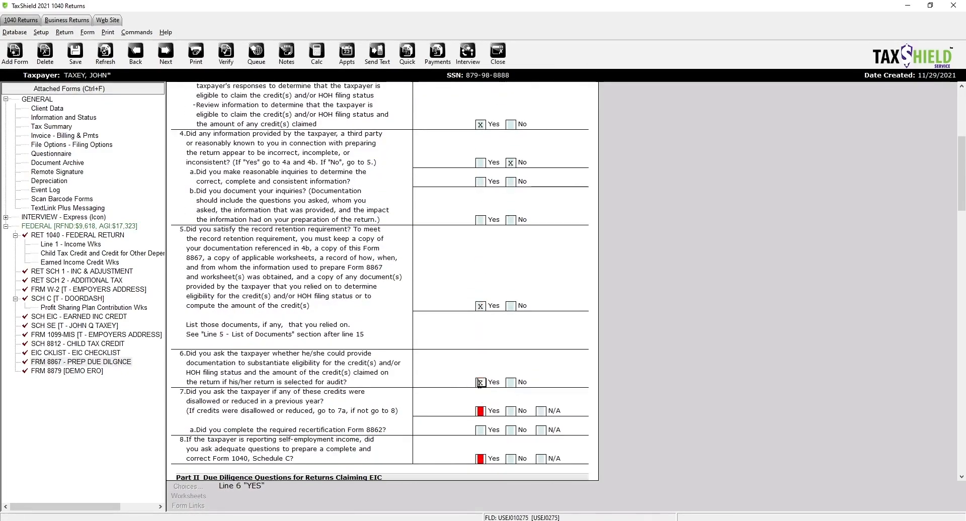
pyautogui.click(480, 411)
pyautogui.scroll(-2, 480, 413)
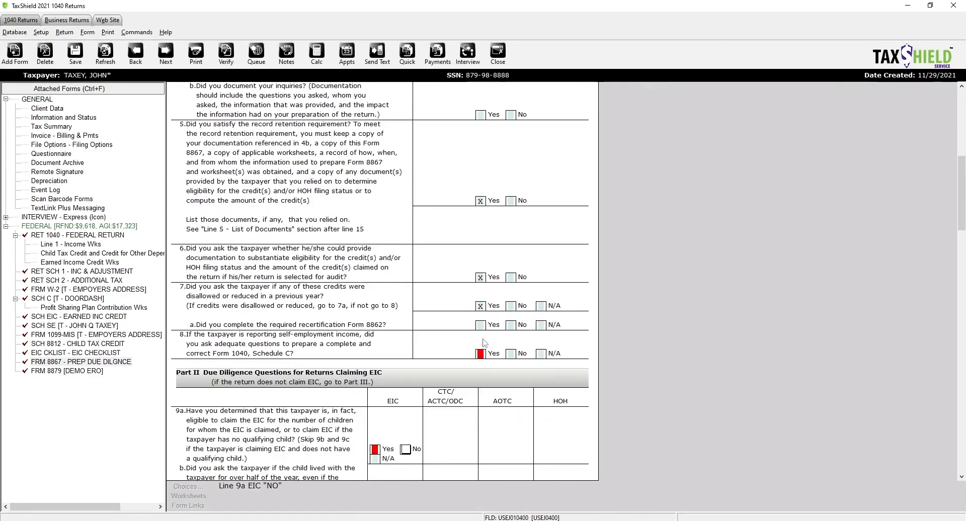
pyautogui.click(480, 354)
# - Answer Yes to EIC lines 9a–9c and CTC lines 10–12 on Form 8867
pyautogui.click(375, 390)
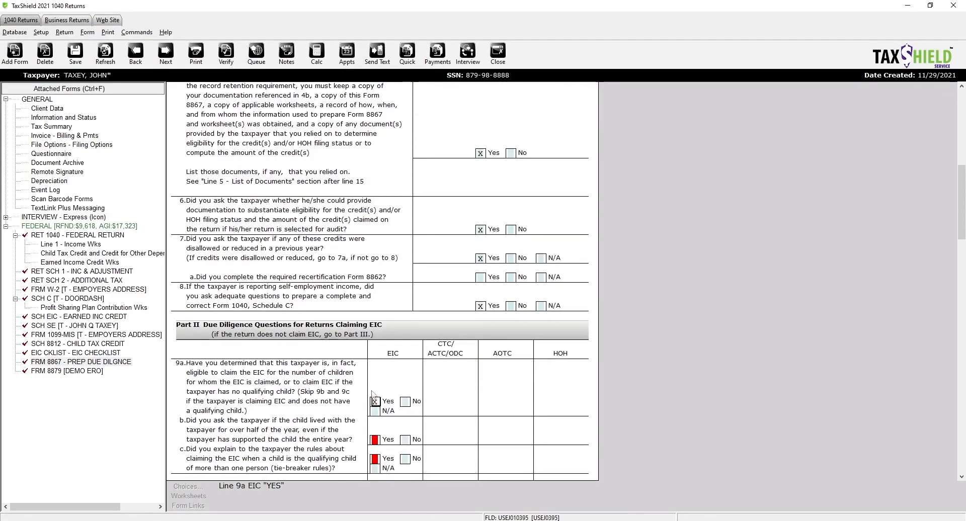
pyautogui.click(375, 373)
pyautogui.click(375, 392)
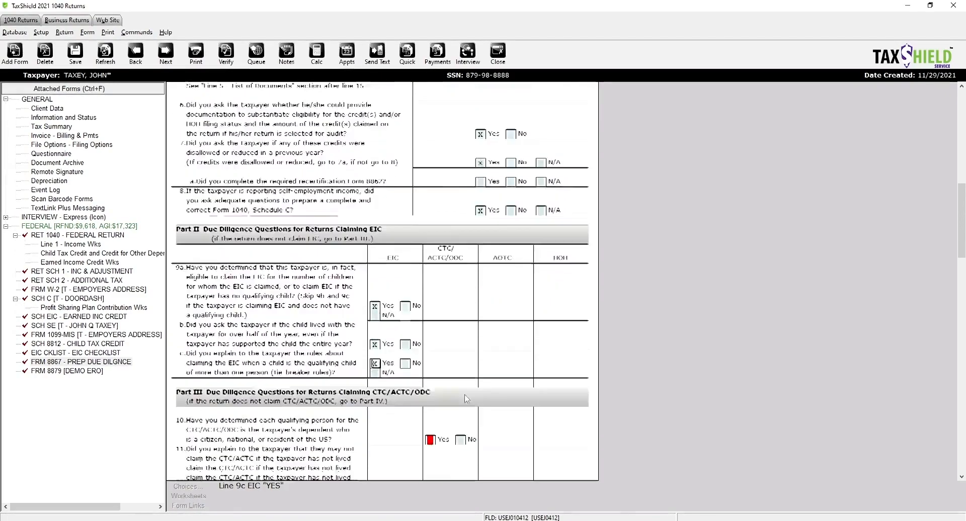
pyautogui.click(430, 393)
pyautogui.click(430, 402)
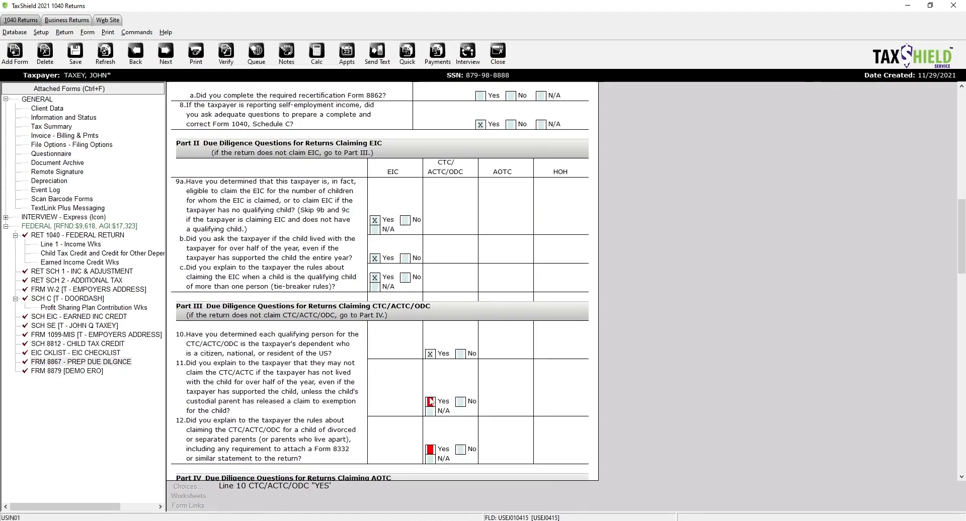
pyautogui.click(430, 449)
# - Certify Yes on line 15, citing school records for residency and a business license for Schedule C
pyautogui.scroll(-15, 422, 433)
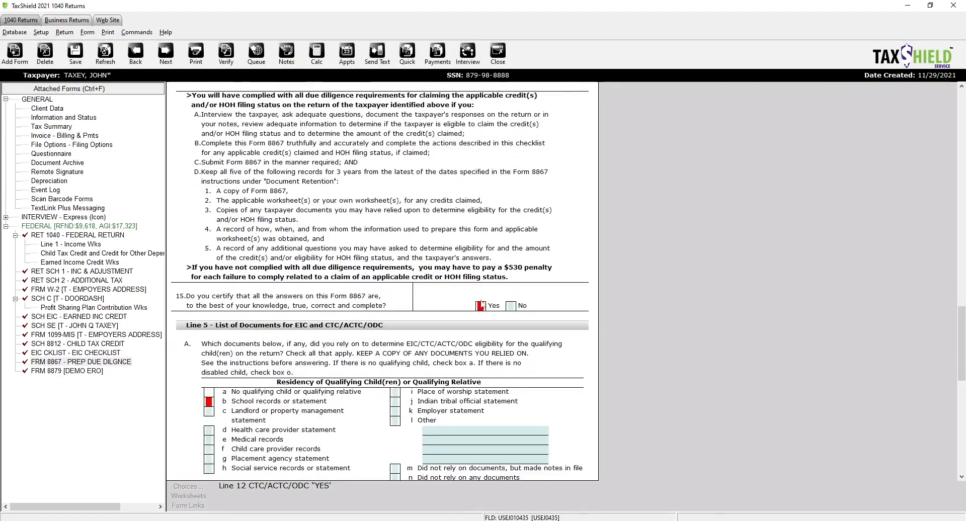
pyautogui.click(481, 305)
pyautogui.click(209, 402)
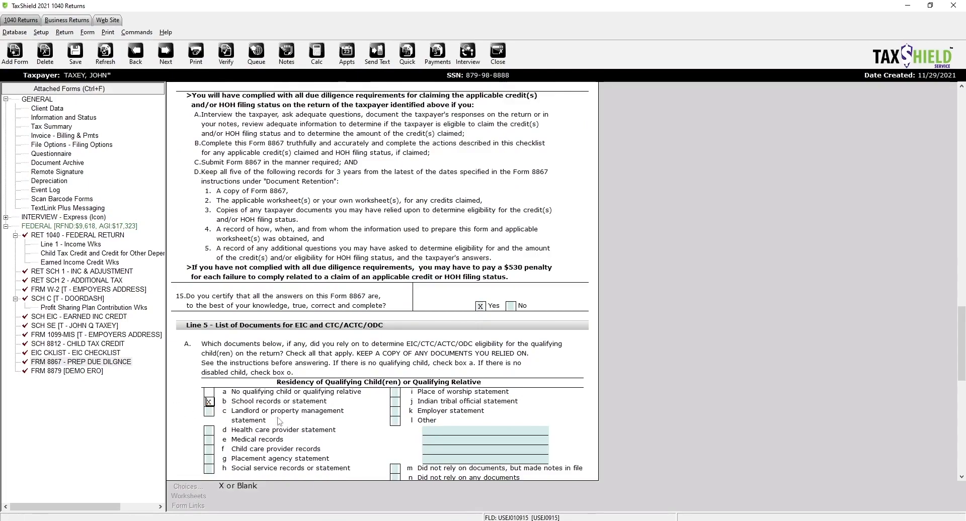
pyautogui.scroll(-10, 231, 403)
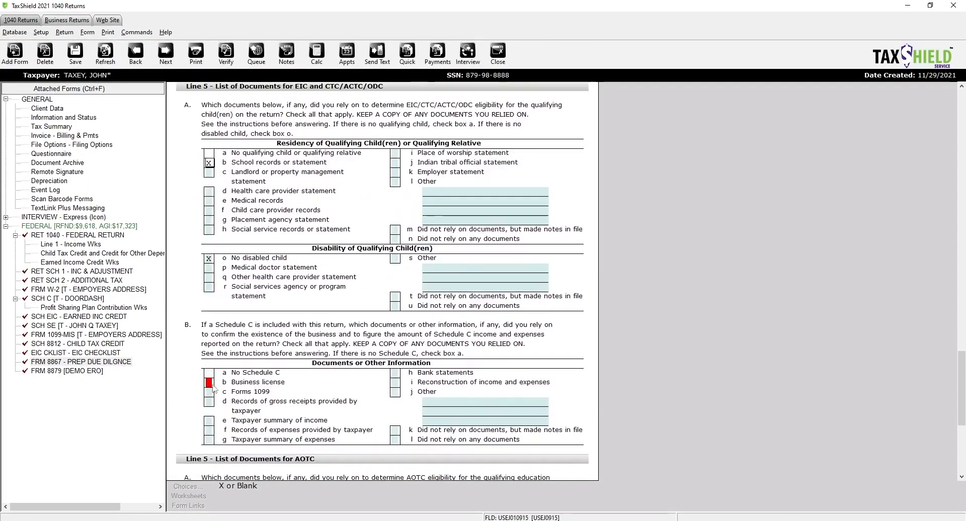
pyautogui.click(209, 382)
pyautogui.scroll(-6, 271, 392)
pyautogui.scroll(-2, 370, 391)
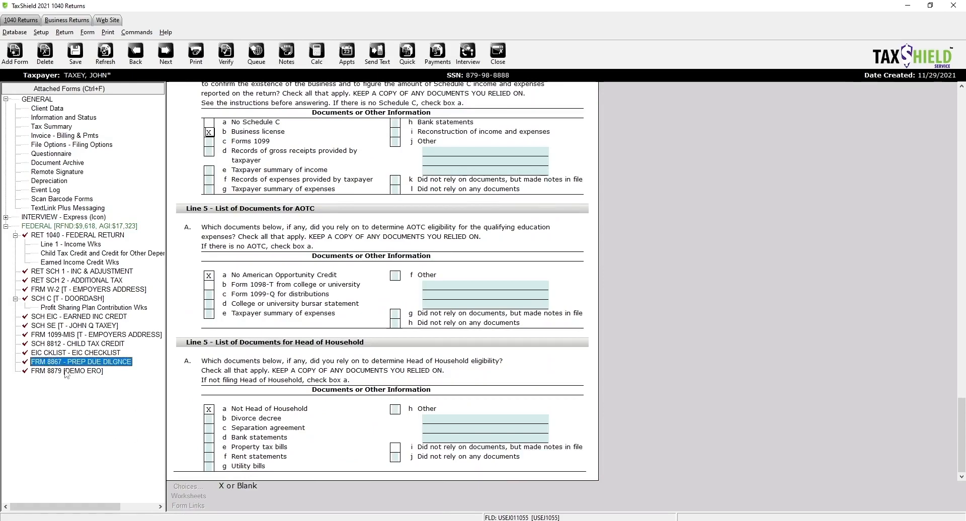
pyautogui.click(66, 371)
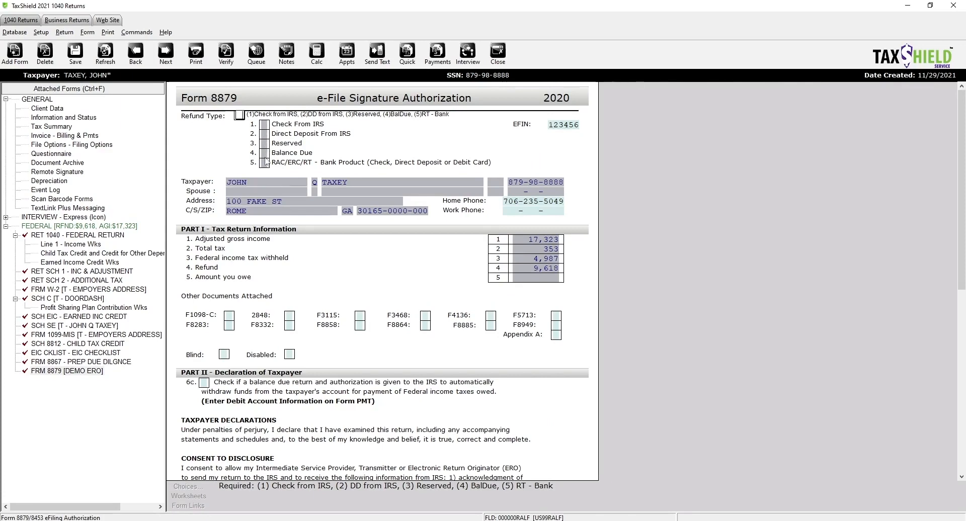
# - Inspect the DEMO FIRM LLC originator record and its EFIN fee setup under Database > EF Originators
pyautogui.click(563, 124)
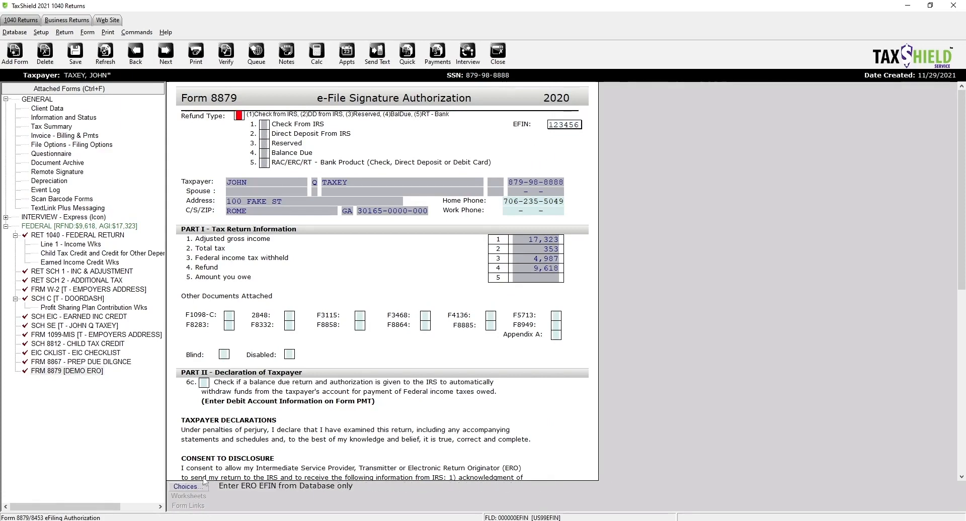
pyautogui.click(189, 487)
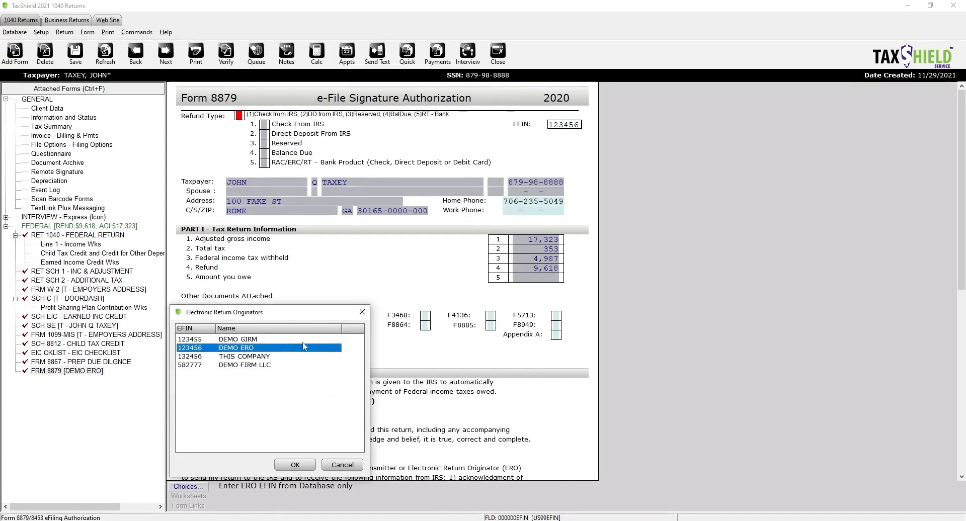
pyautogui.click(362, 313)
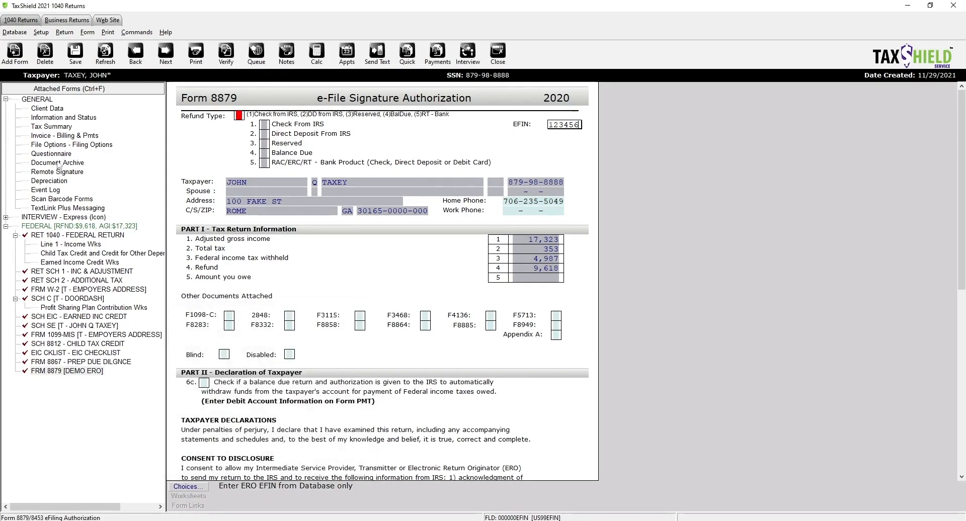
pyautogui.click(15, 31)
pyautogui.click(31, 55)
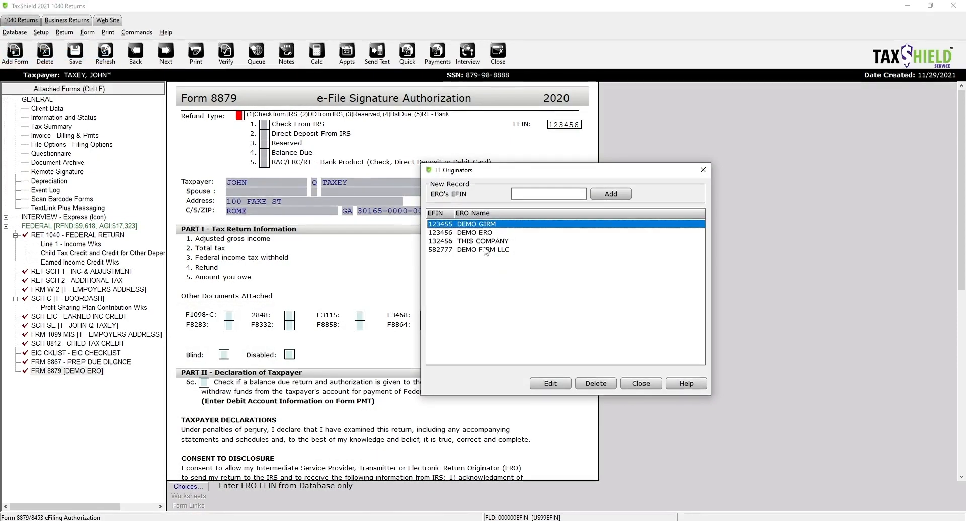
pyautogui.doubleClick(501, 251)
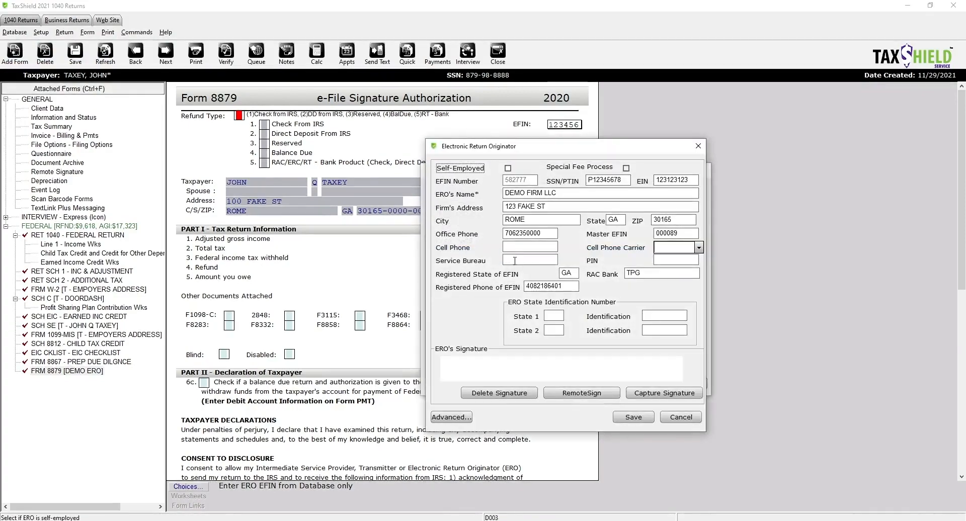
pyautogui.click(448, 418)
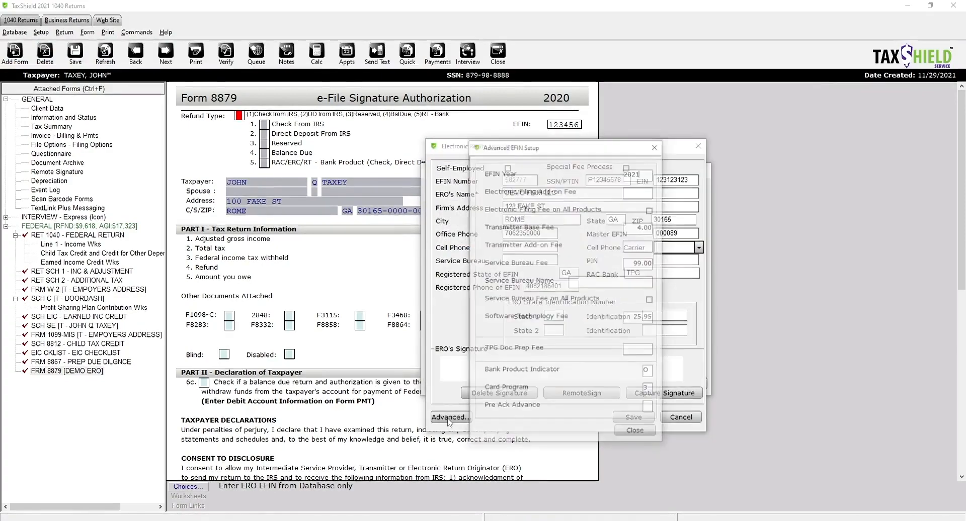
pyautogui.click(654, 147)
pyautogui.click(694, 149)
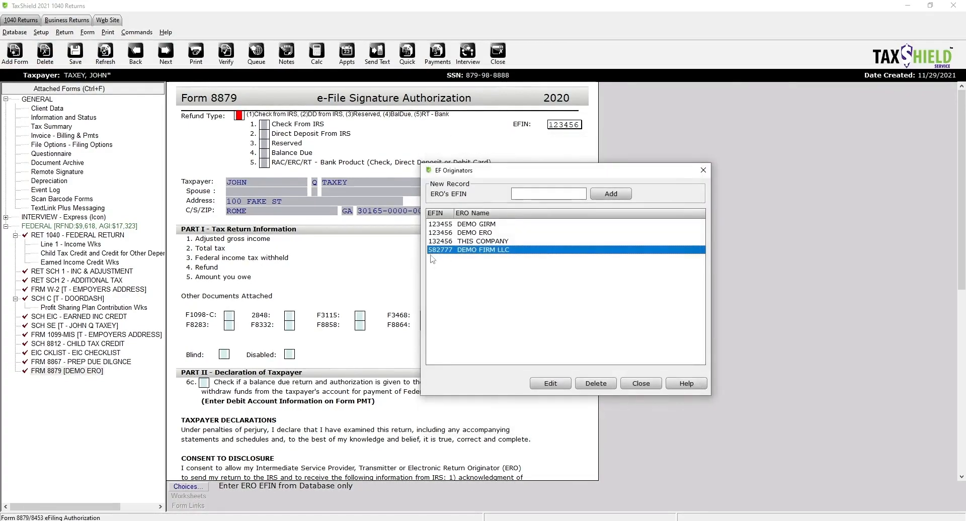
pyautogui.click(702, 170)
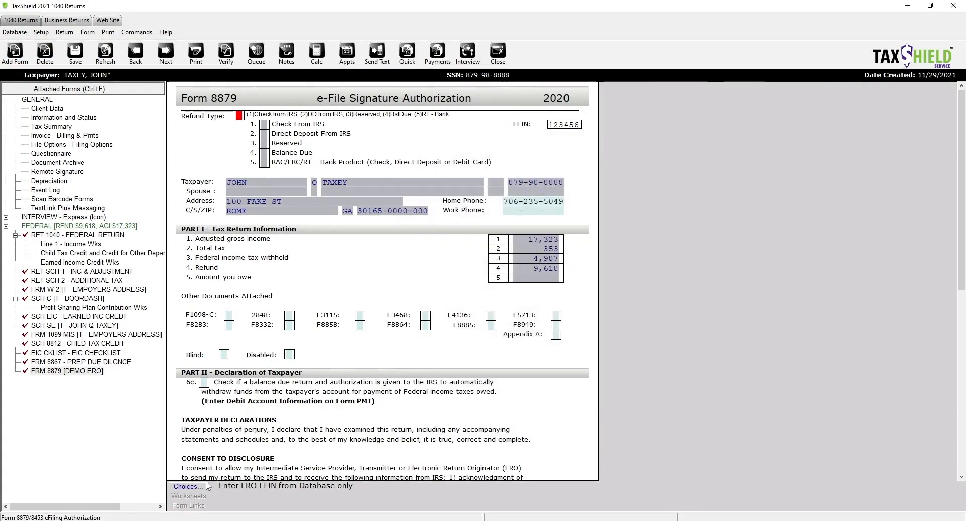
# - Change the Form 8879 EFIN to 582777 (DEMO FIRM LLC), accepting the fee-change warning
pyautogui.click(192, 486)
pyautogui.doubleClick(207, 364)
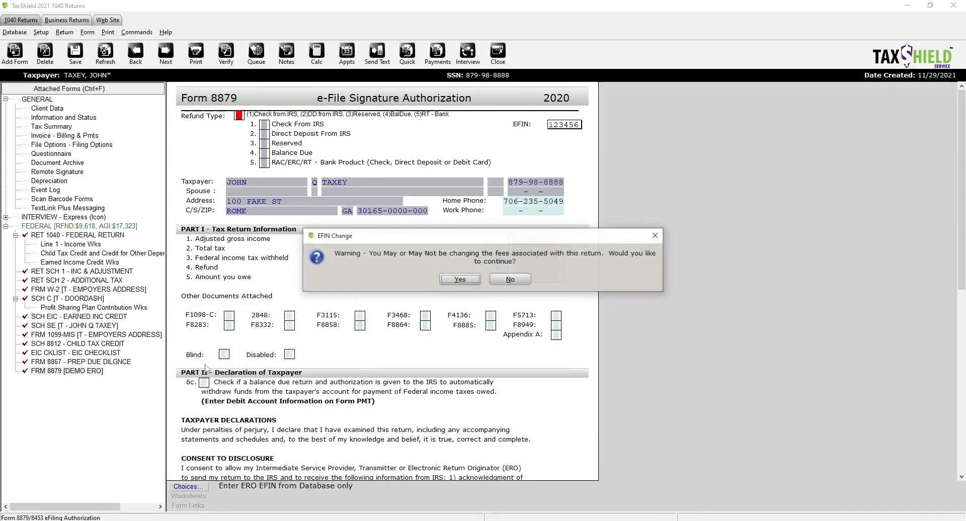
pyautogui.click(466, 285)
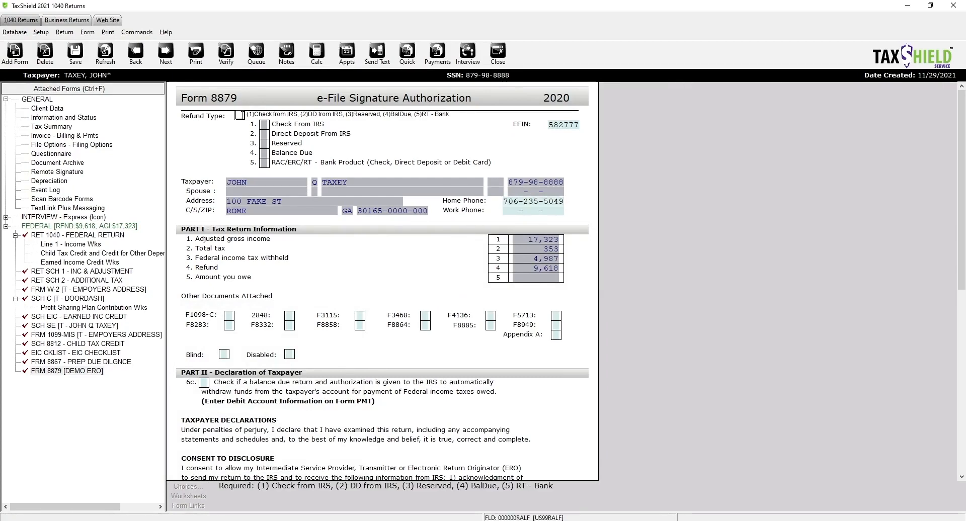
# - Set Form 8879 refund type to 5 (bank product) and confirm the EFIN warning
pyautogui.write('5')
pyautogui.press('Return')
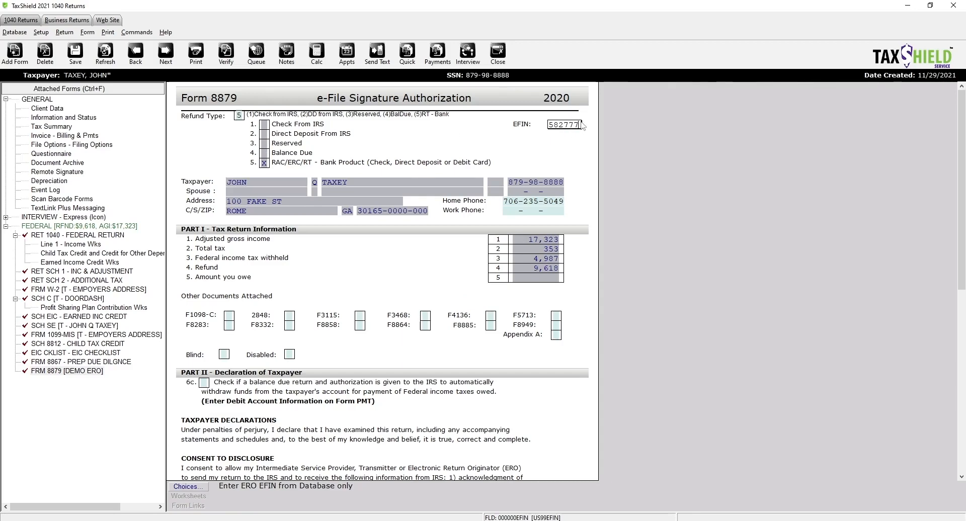
pyautogui.moveTo(581, 124); pyautogui.dragTo(544, 125)
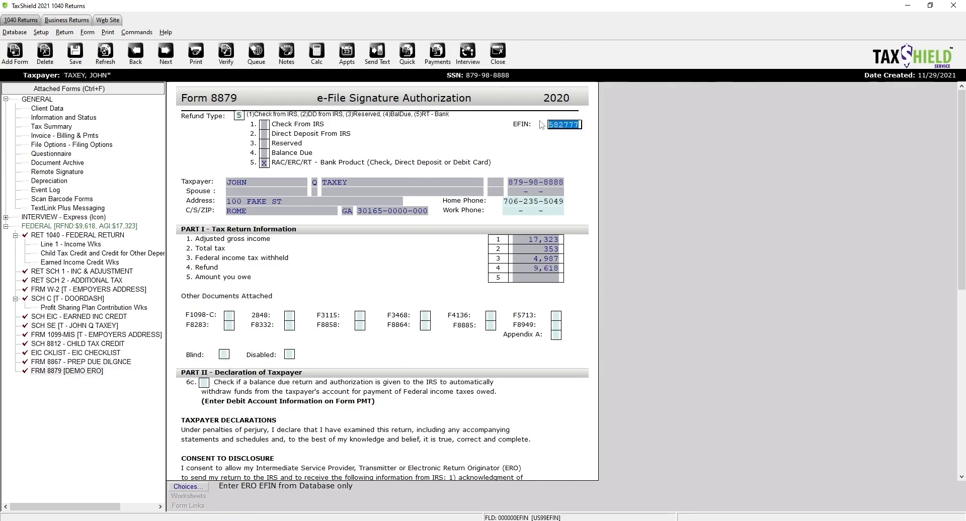
pyautogui.click(240, 116)
pyautogui.click(460, 279)
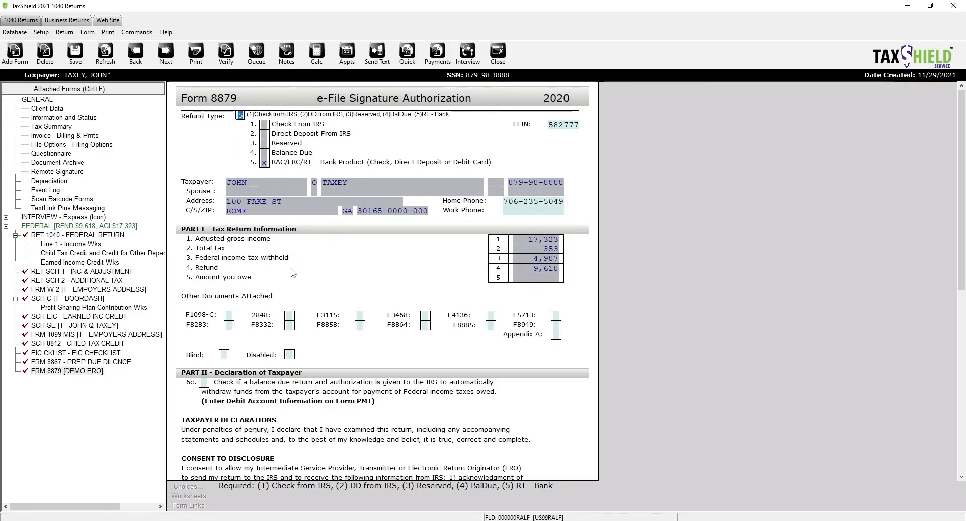
# - Enter the ERO PIN in Part III and refresh so the Bank Application form is attached
pyautogui.scroll(-5, 332, 298)
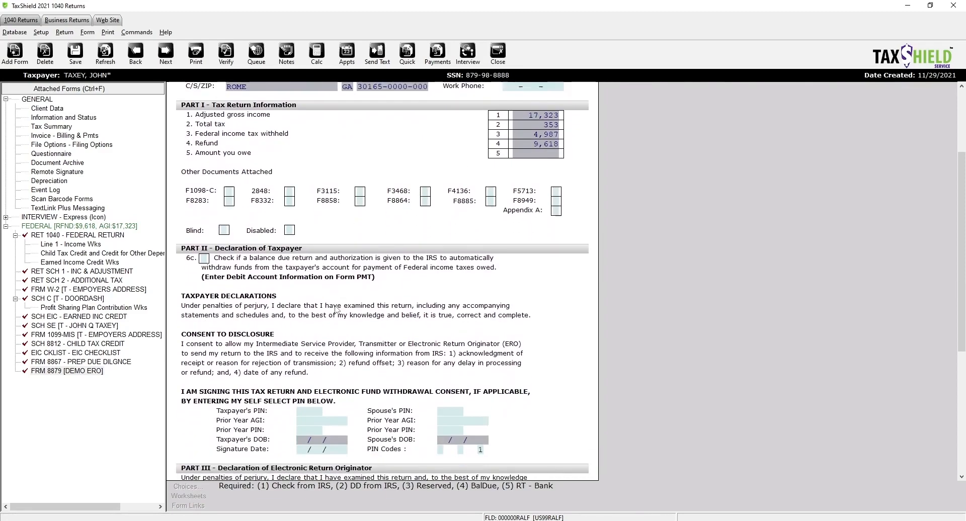
pyautogui.scroll(-5, 337, 309)
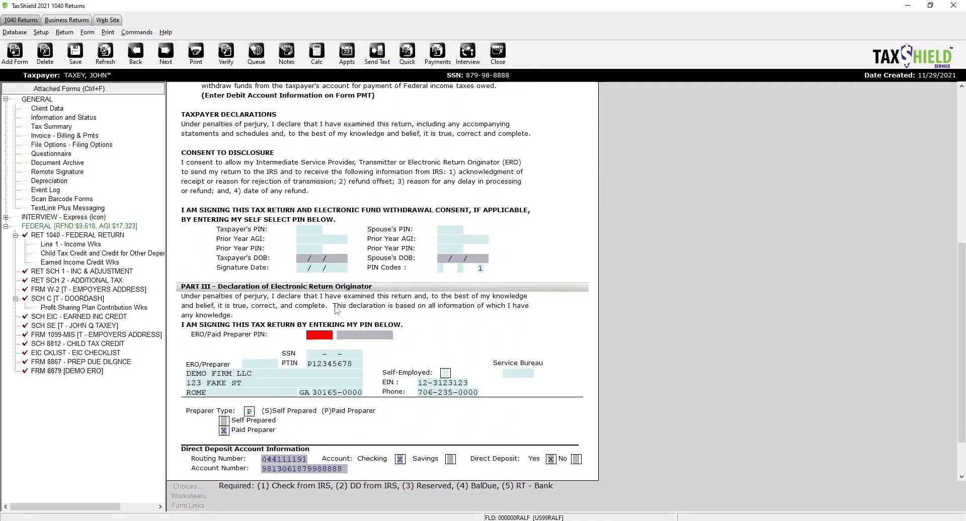
pyautogui.click(313, 335)
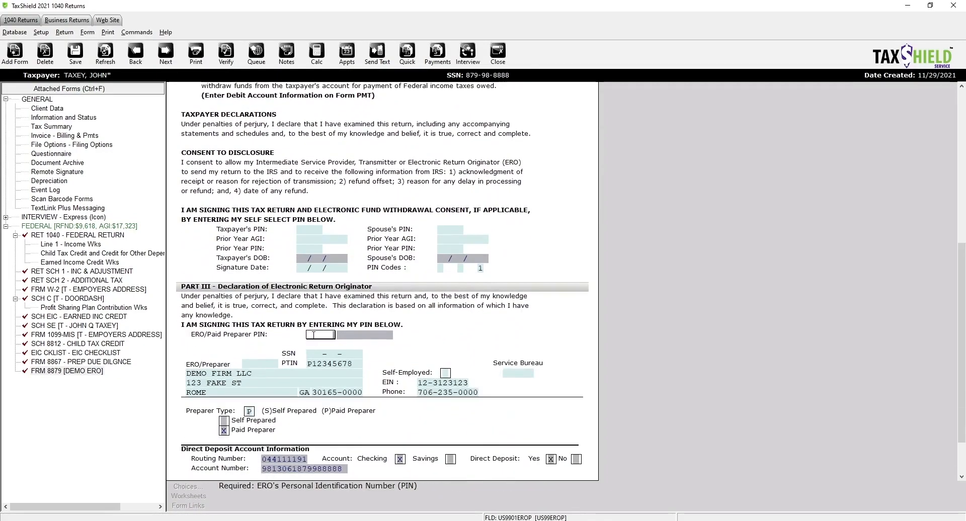
pyautogui.press('Return')
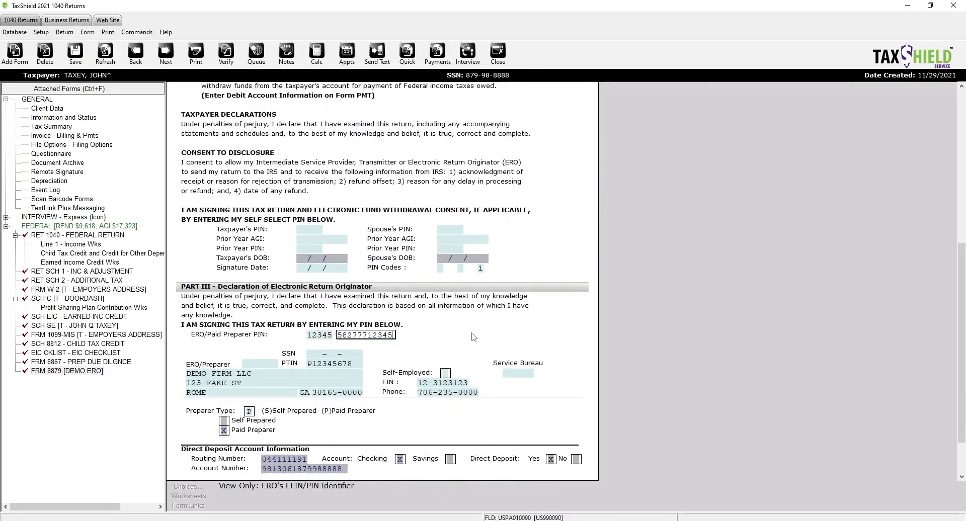
pyautogui.scroll(-2, 471, 366)
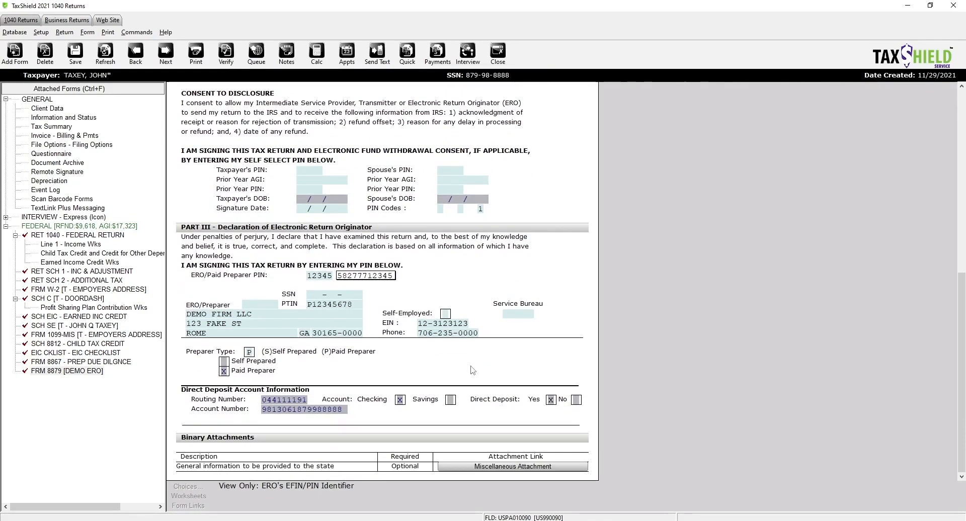
pyautogui.click(151, 371)
pyautogui.click(111, 60)
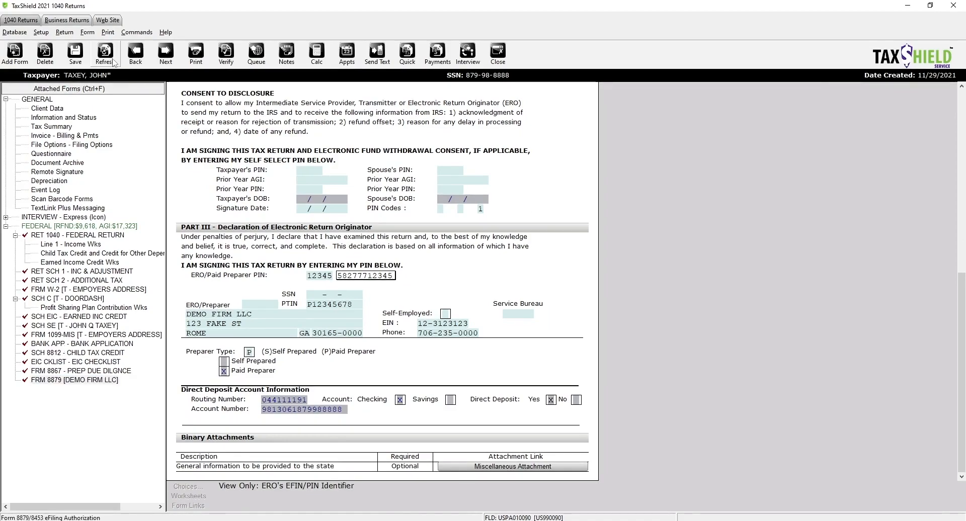
# - Switch to the TPG / Bank RT Application showing the 205.00 prep fee and 9244.10 RT check
pyautogui.scroll(8, 245, 128)
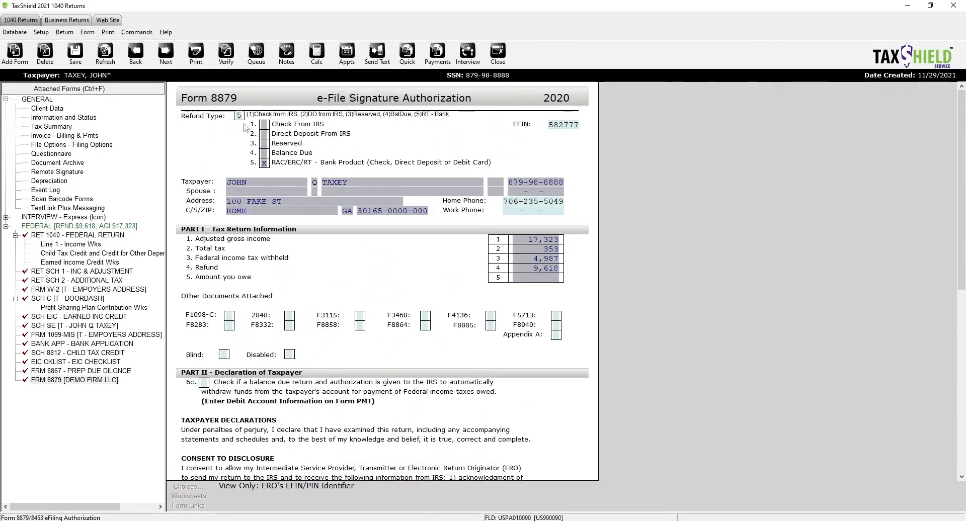
pyautogui.click(239, 115)
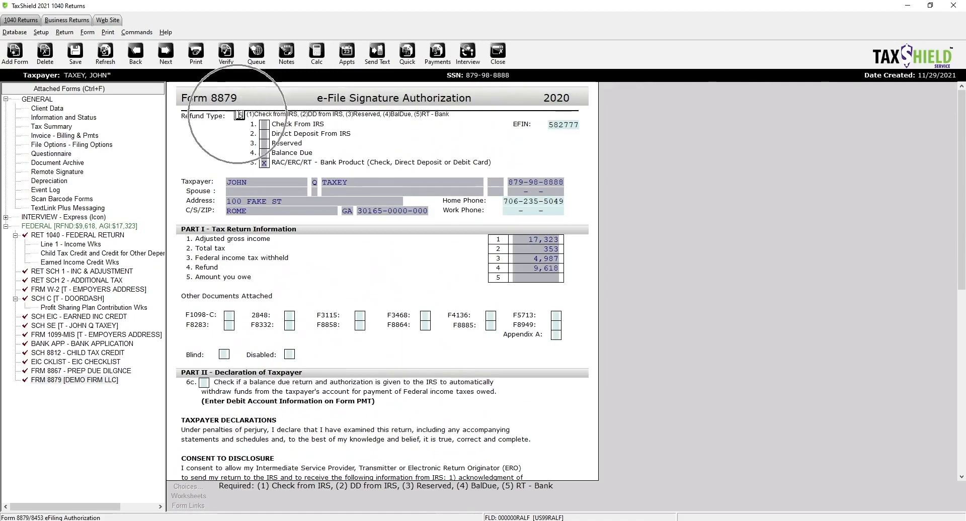
pyautogui.click(86, 344)
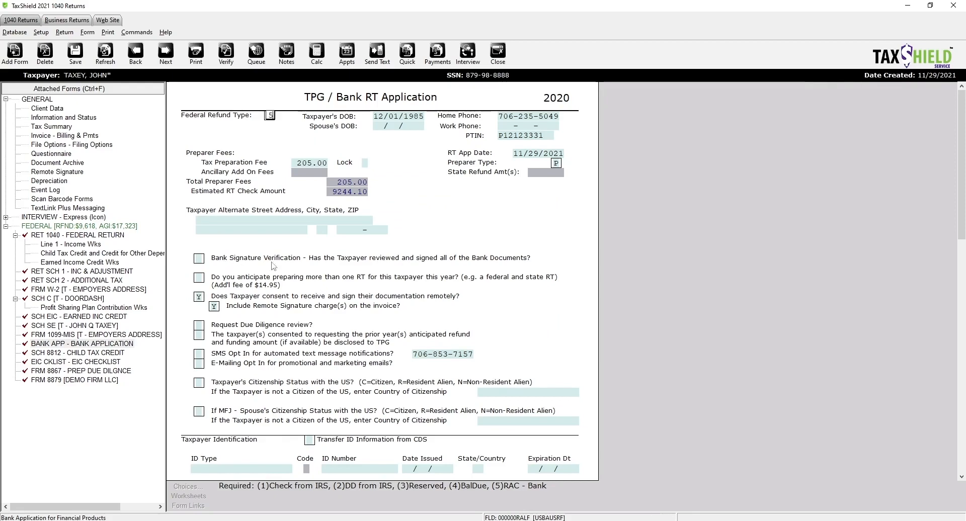
# - Verify the return to list its errors and rejects
pyautogui.scroll(-1, 408, 317)
pyautogui.scroll(-2, 409, 317)
pyautogui.scroll(-3, 409, 322)
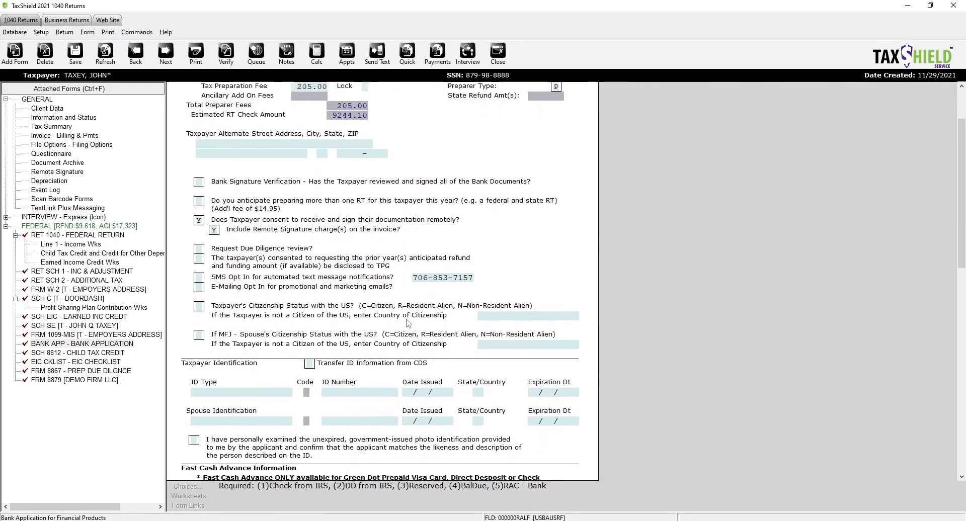
pyautogui.scroll(6, 409, 324)
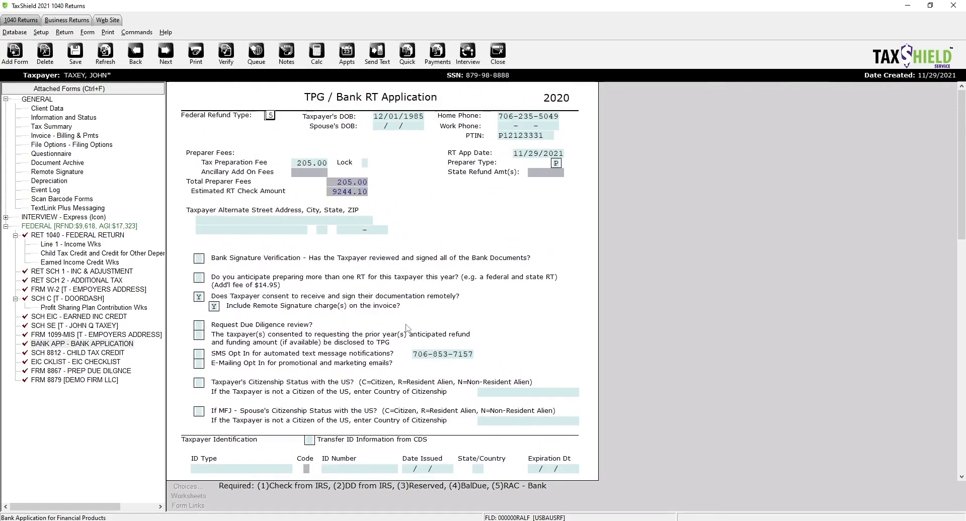
pyautogui.click(227, 52)
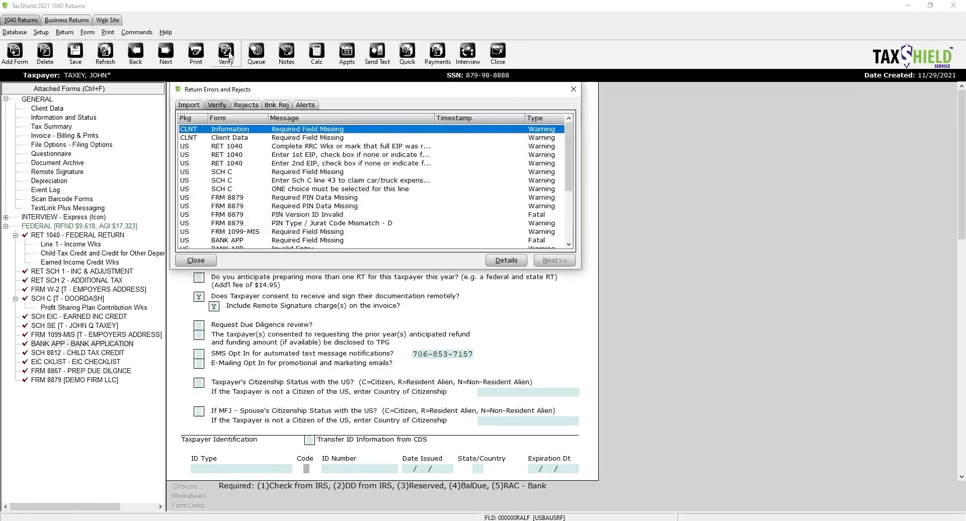
pyautogui.scroll(-3, 344, 179)
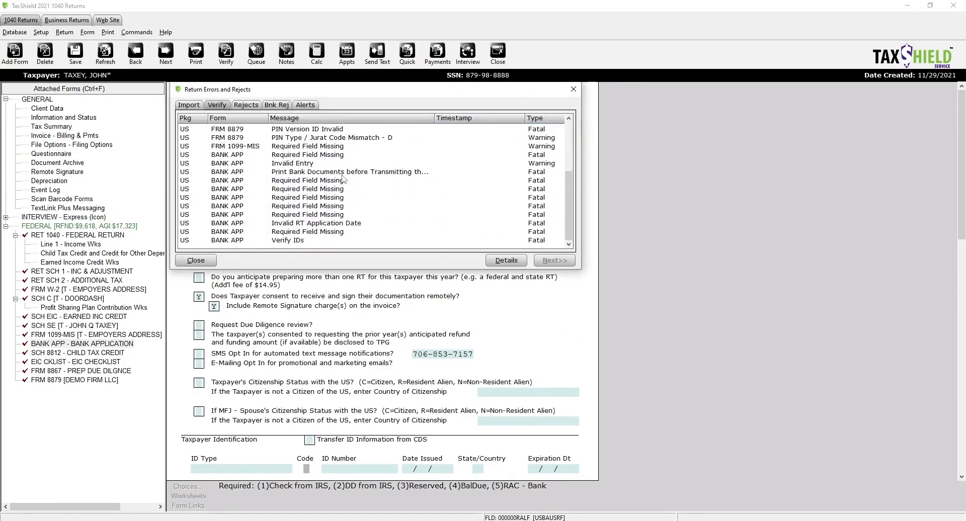
pyautogui.scroll(4, 343, 179)
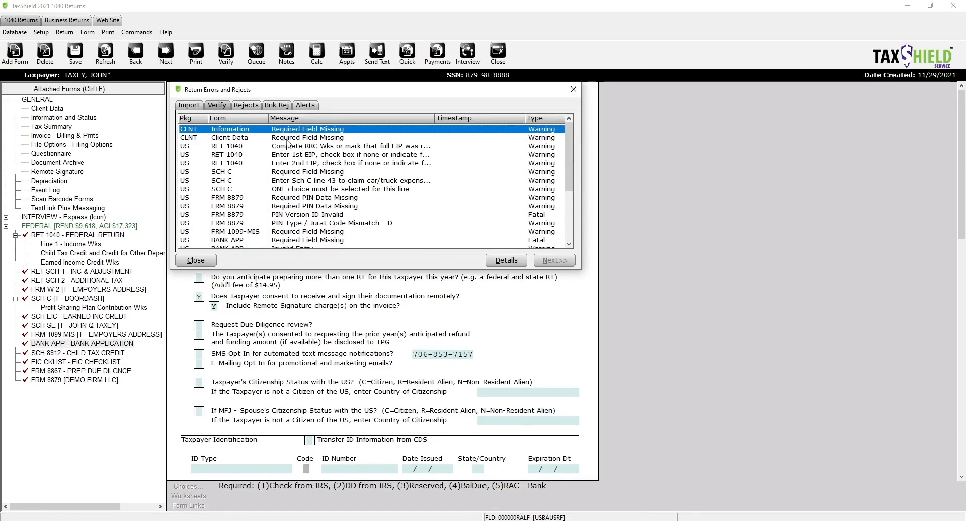
# - Set the Client Data ID type to D (Driver's License), re-verify, and open the Form 1040 rebate error
pyautogui.click(288, 138)
pyautogui.doubleClick(296, 131)
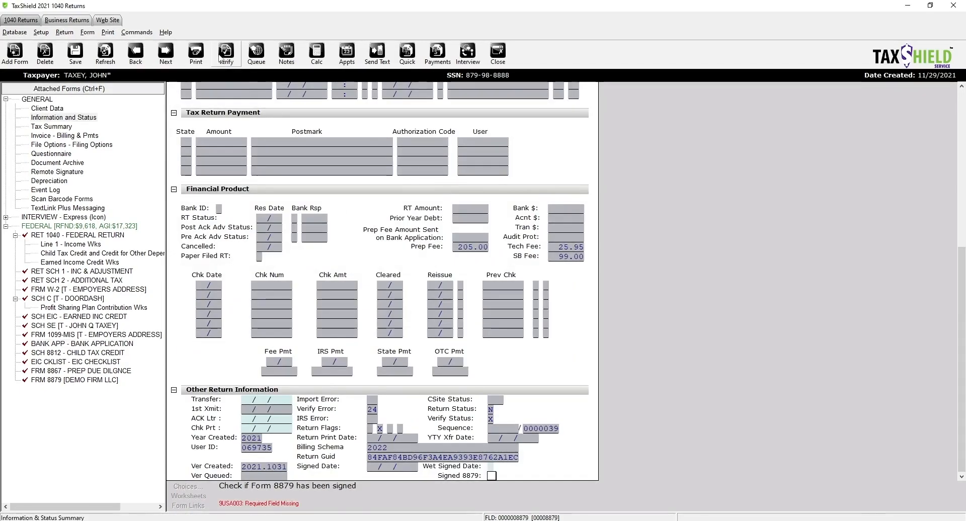
pyautogui.click(226, 50)
pyautogui.doubleClick(302, 139)
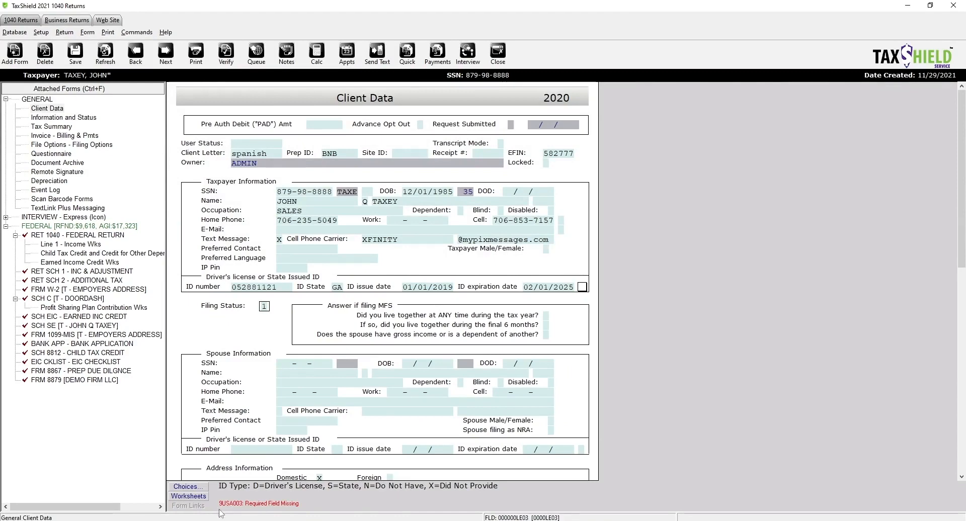
pyautogui.click(188, 487)
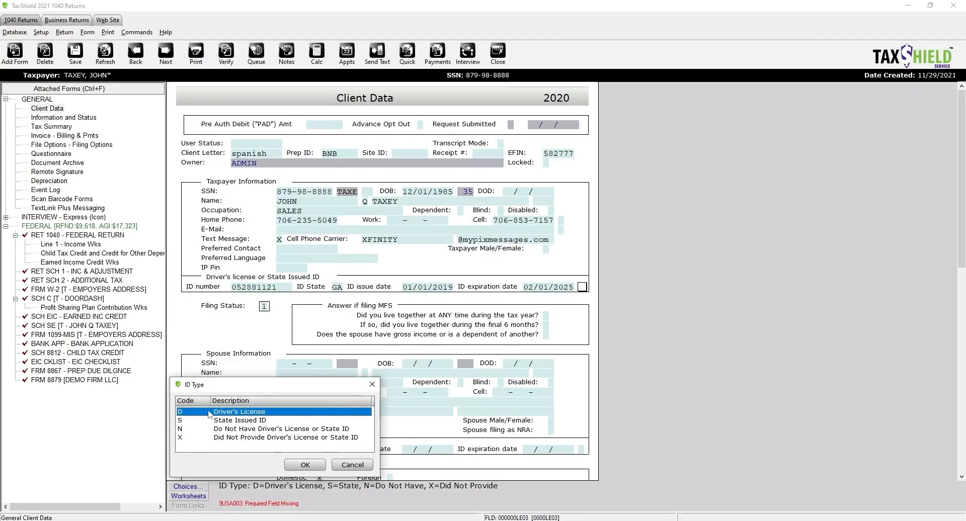
pyautogui.doubleClick(208, 414)
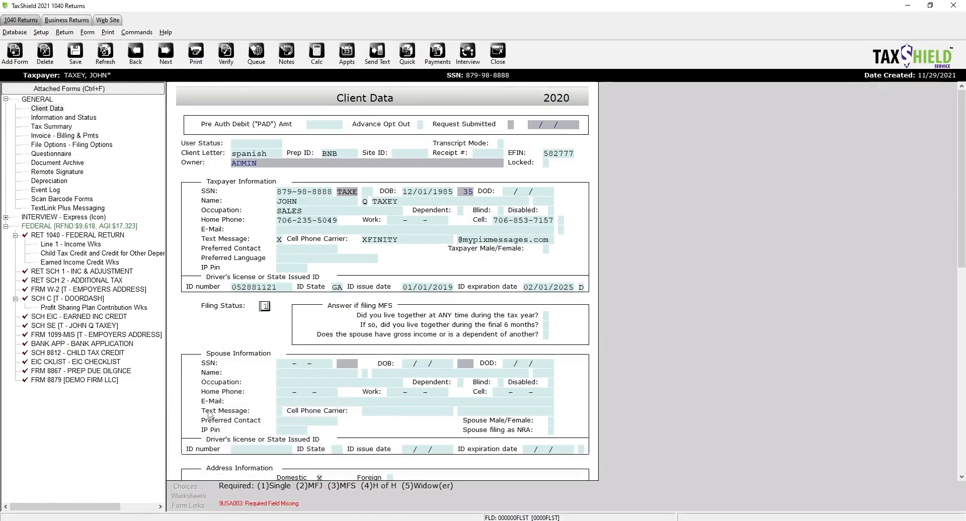
pyautogui.click(225, 52)
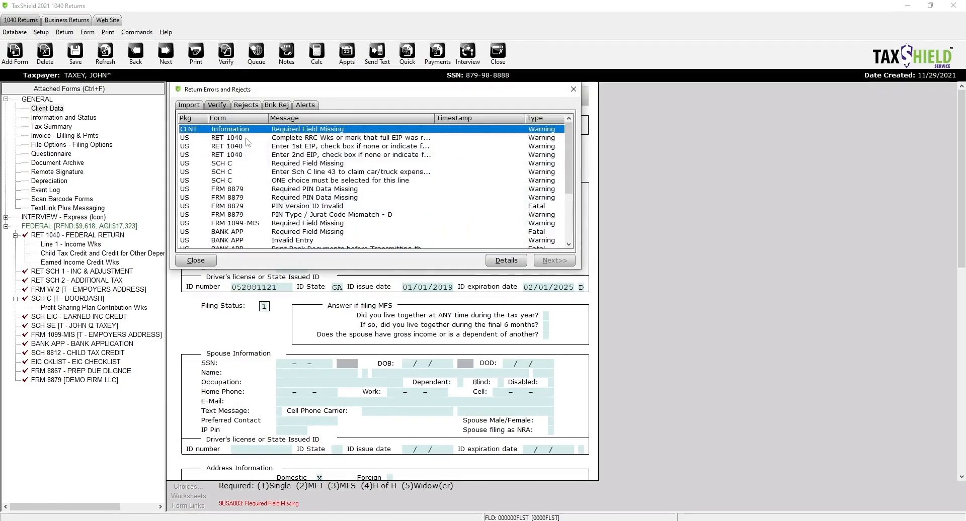
pyautogui.doubleClick(248, 139)
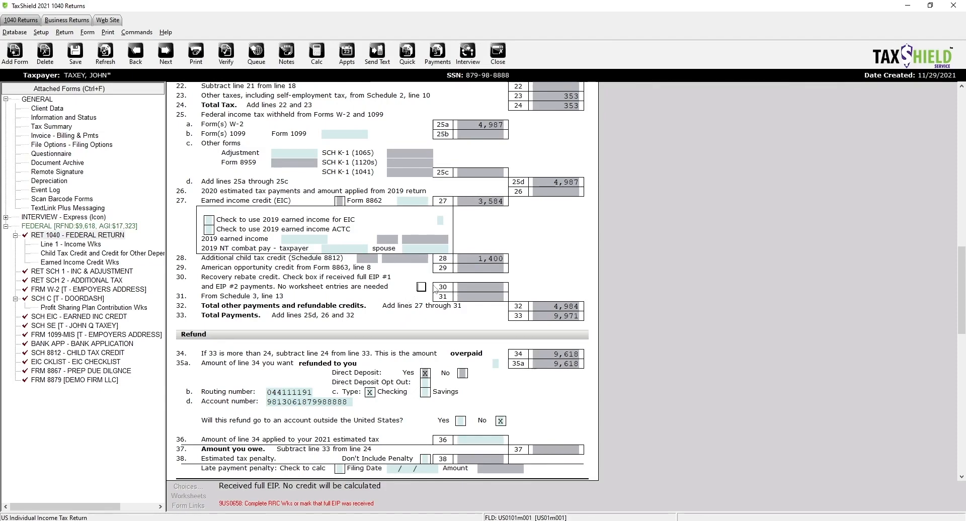
# - Mark line 30 with an X as full EIP received, then re-verify the return
pyautogui.press('x')
pyautogui.click(365, 304)
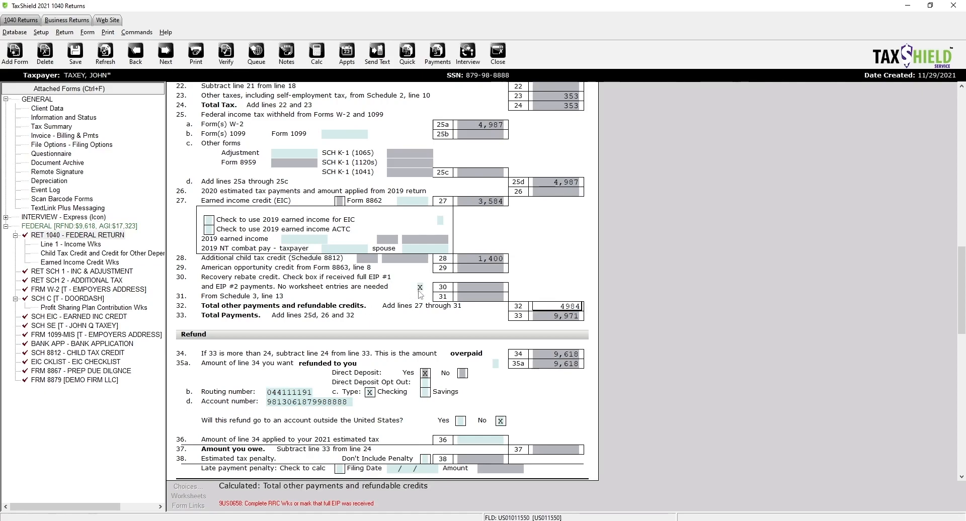
pyautogui.click(420, 289)
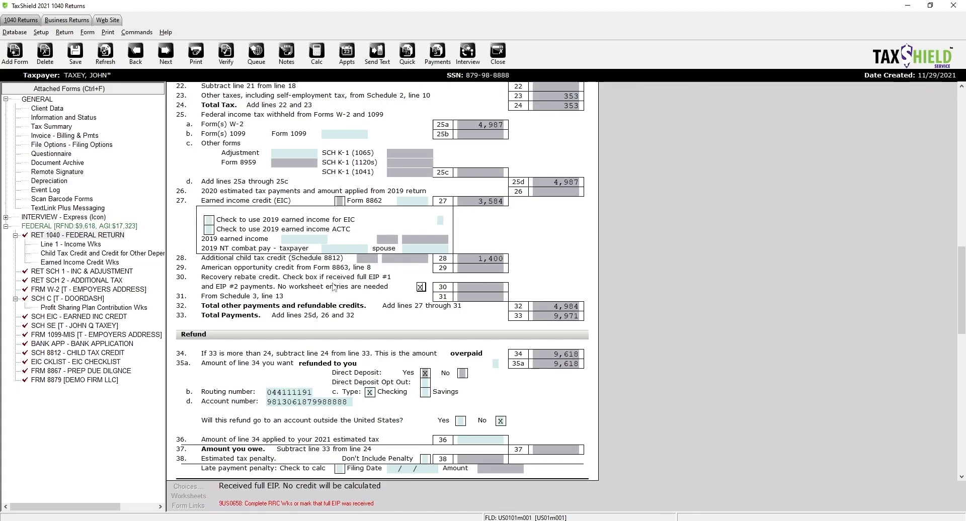
pyautogui.press('Tab')
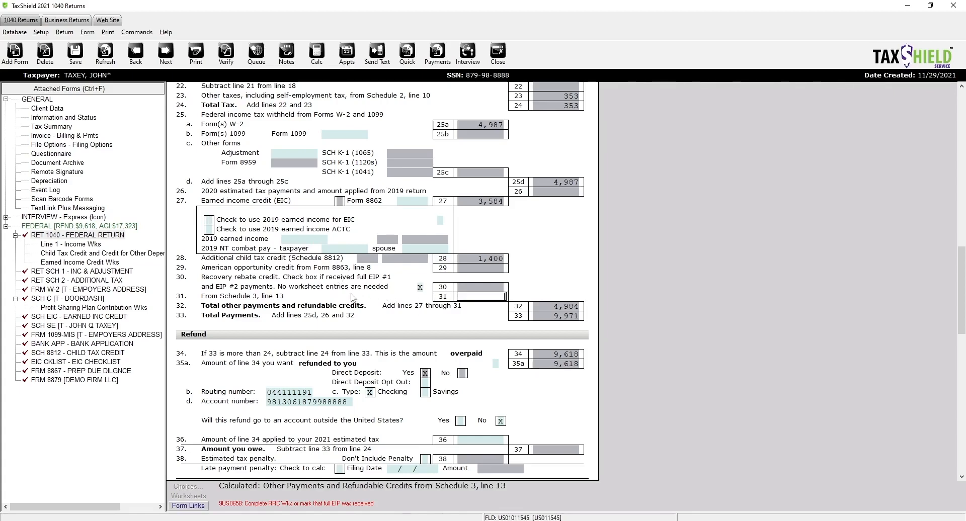
pyautogui.click(227, 53)
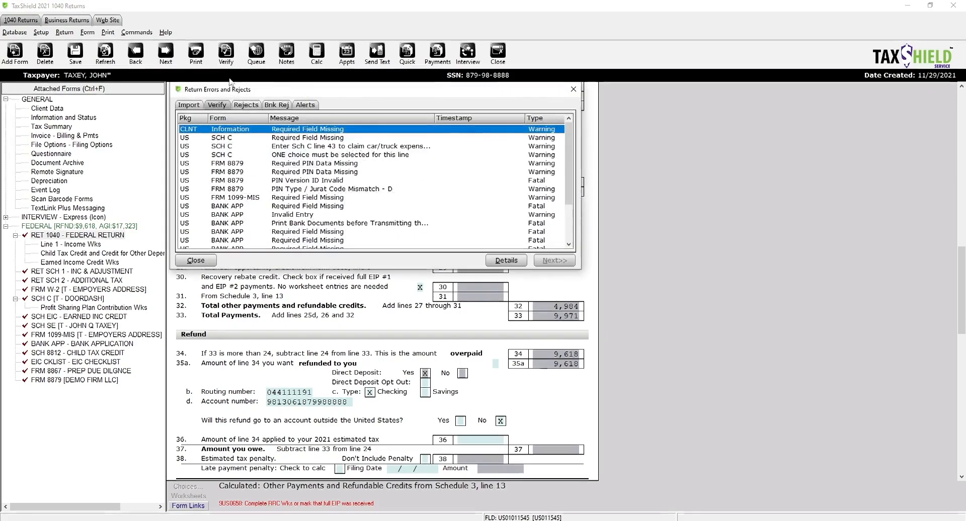
# - Set the Schedule C qualified business income indicator to Q and re-verify
pyautogui.doubleClick(315, 139)
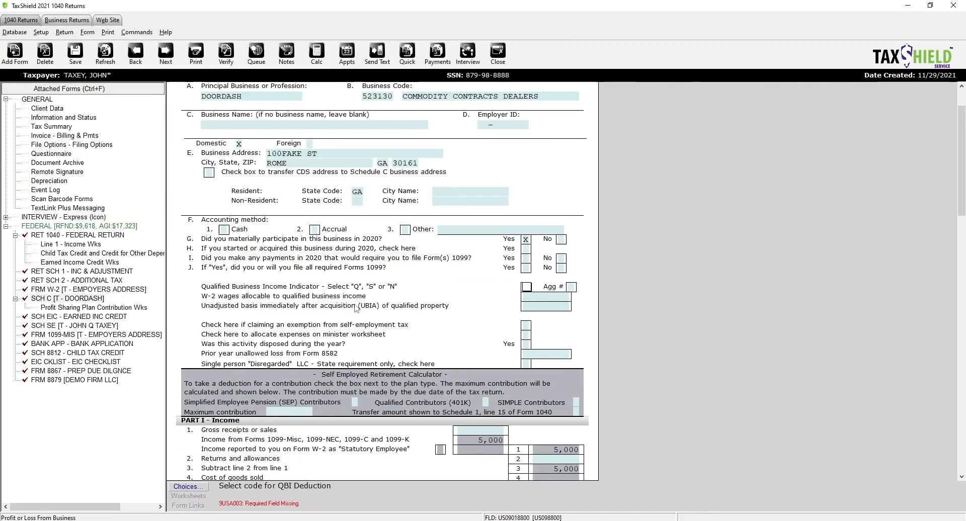
pyautogui.click(188, 487)
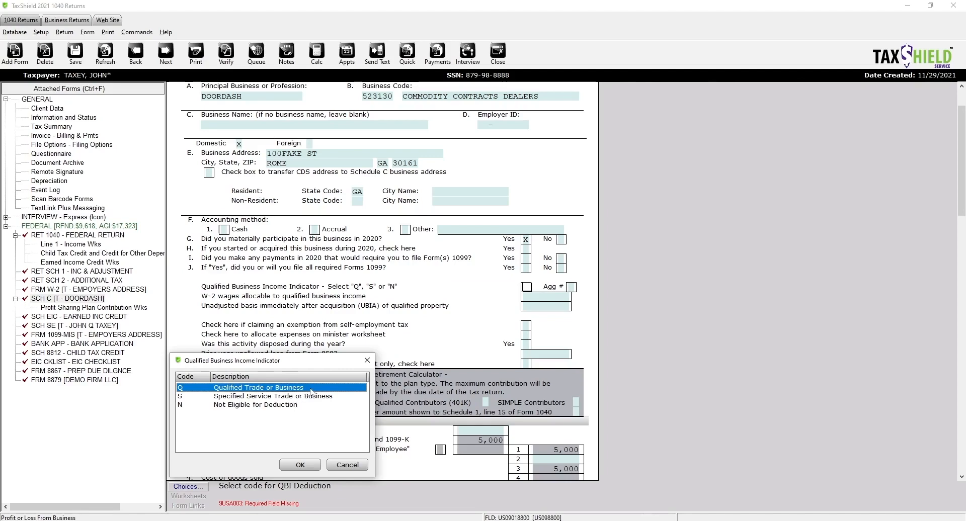
pyautogui.doubleClick(312, 392)
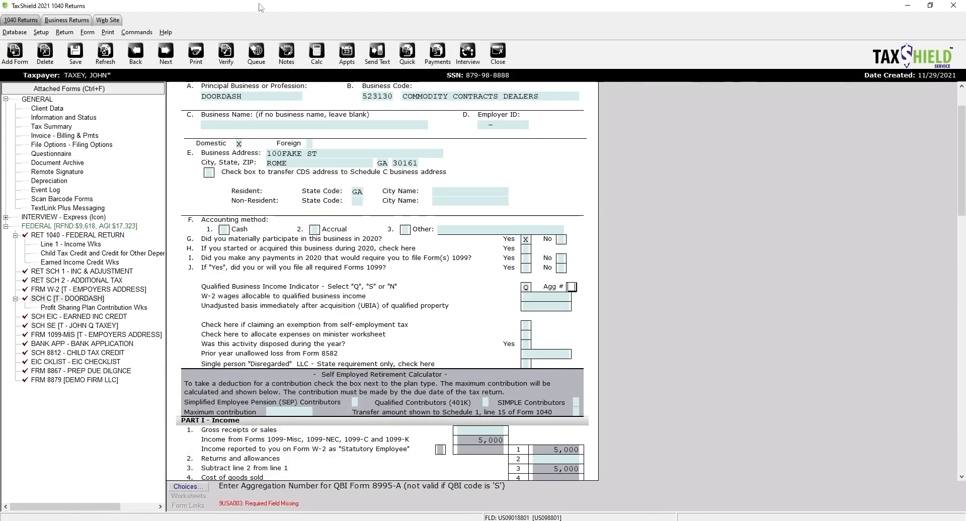
pyautogui.click(226, 52)
# - Enter 01/01/2020 as the vehicle in-service date on Schedule C line 43 and re-verify
pyautogui.click(331, 138)
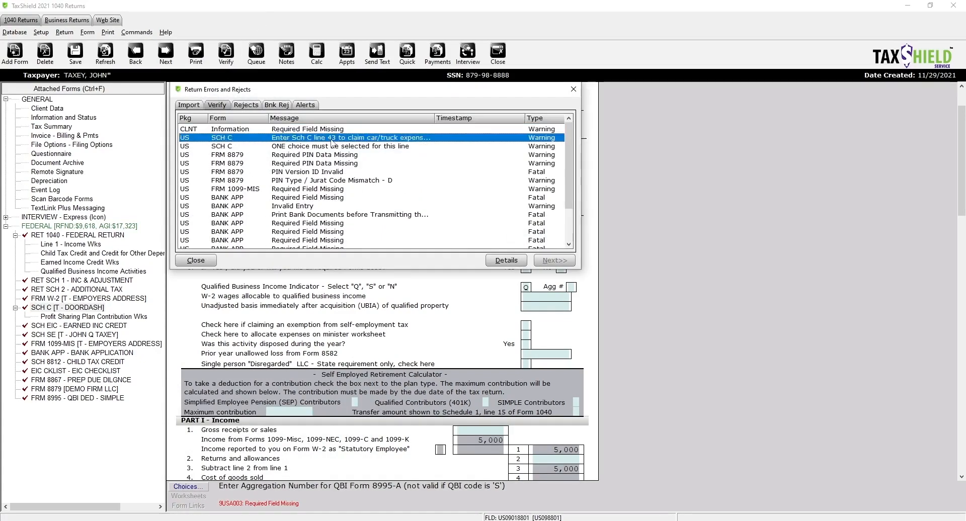
pyautogui.doubleClick(332, 139)
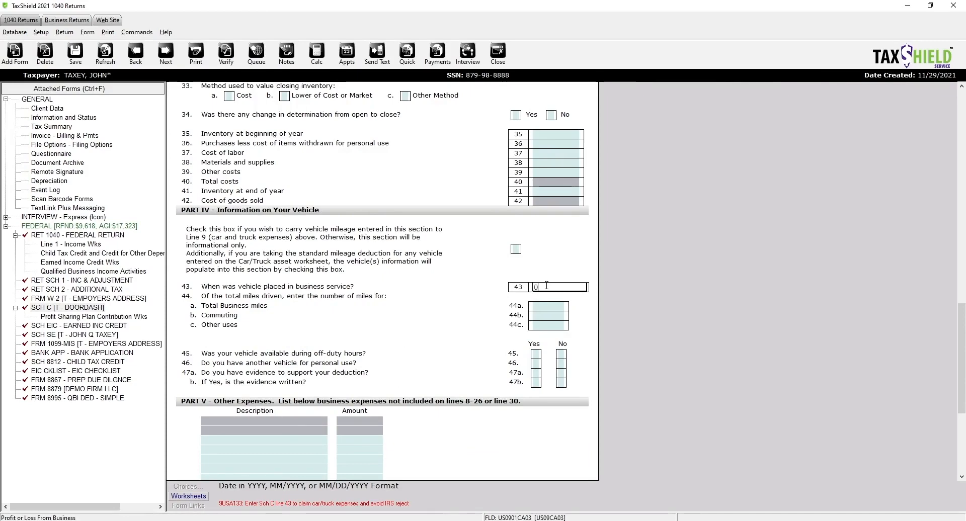
pyautogui.write('1')
pyautogui.write('/20/20')
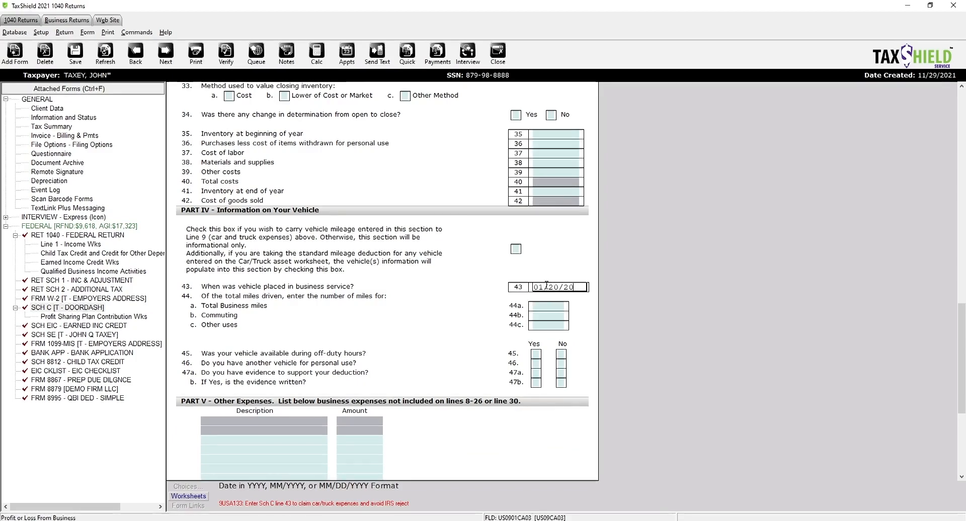
pyautogui.write('0')
pyautogui.press('BackSpace')
pyautogui.press('BackSpace')
pyautogui.press('BackSpace')
pyautogui.press('BackSpace')
pyautogui.press('BackSpace')
pyautogui.press('BackSpace')
pyautogui.press('BackSpace')
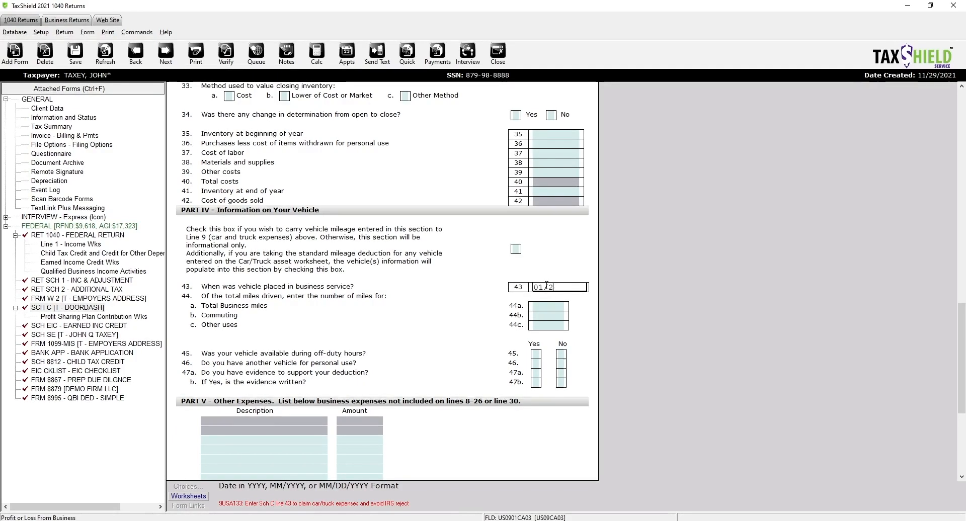
pyautogui.write('/01/2')
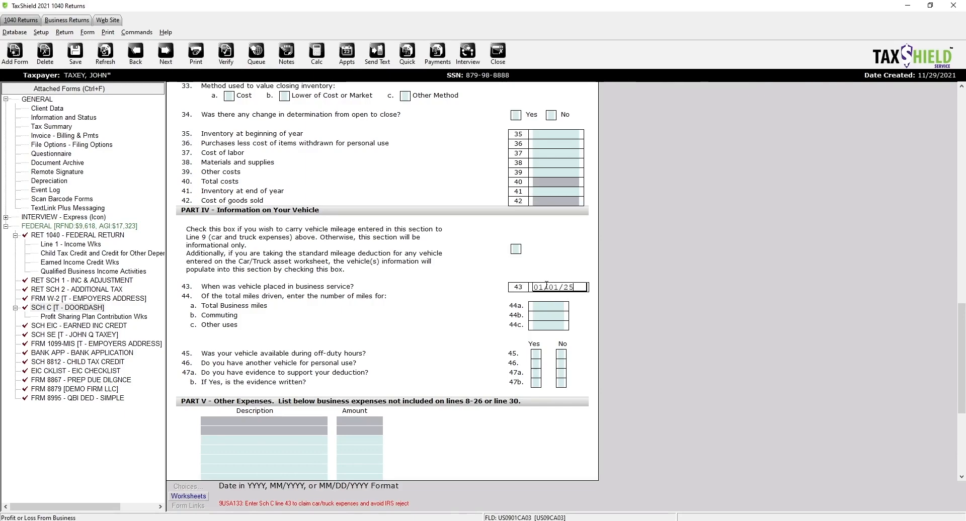
pyautogui.write('020')
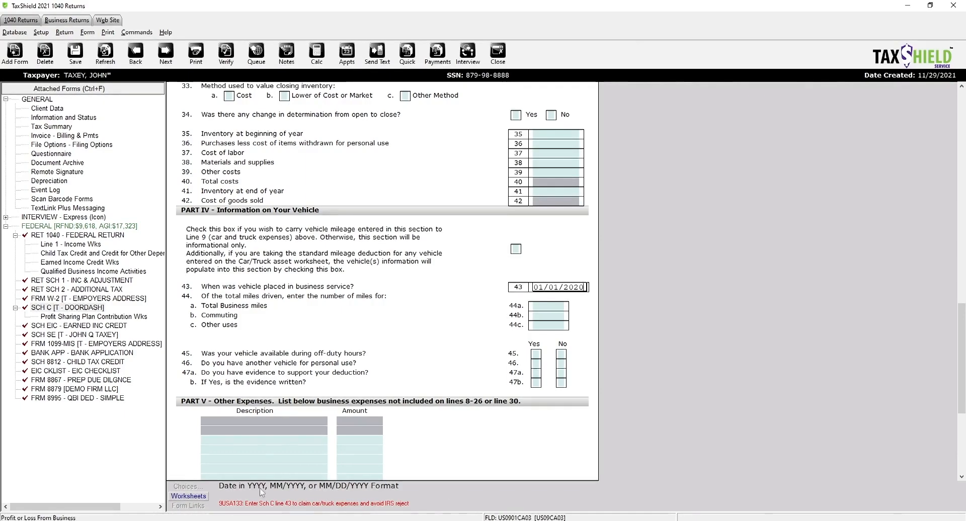
pyautogui.press('Return')
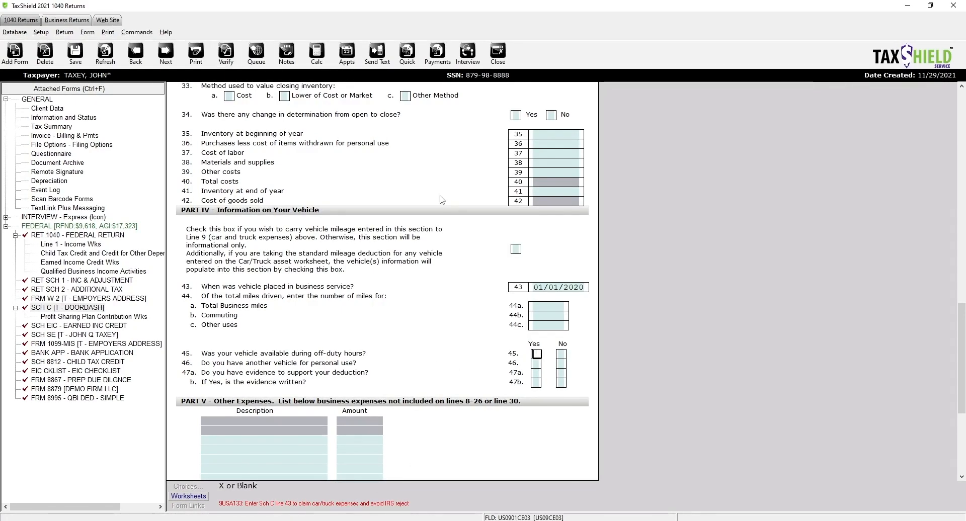
pyautogui.click(574, 287)
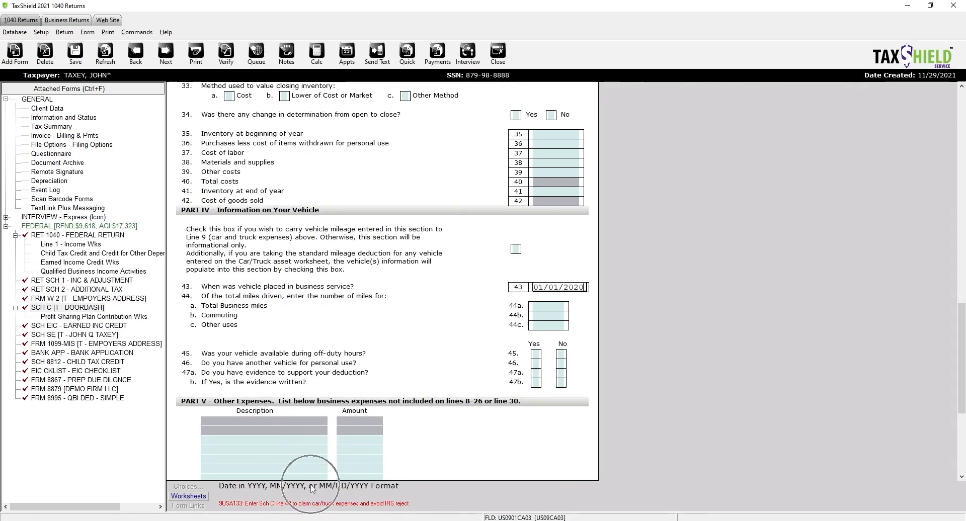
pyautogui.click(226, 53)
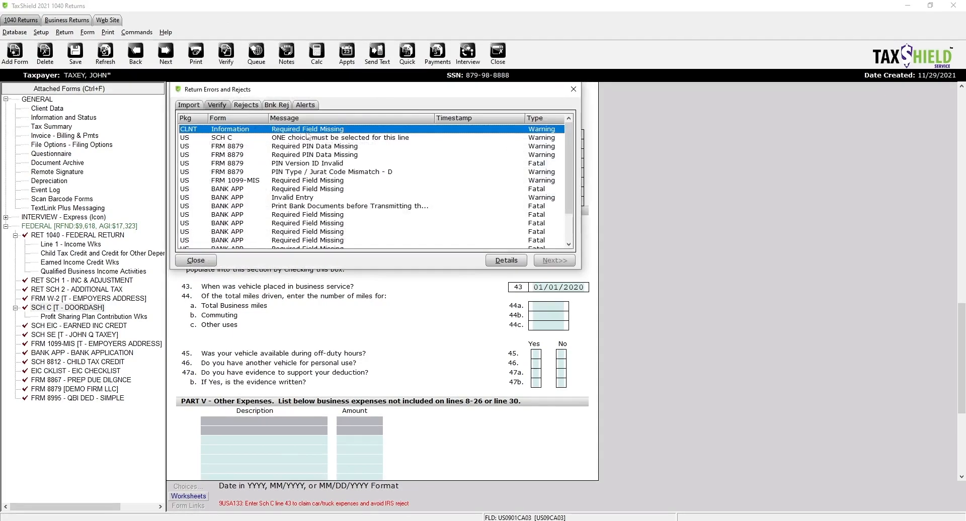
# - Set the Schedule C accounting method to Cash and re-verify
pyautogui.doubleClick(332, 137)
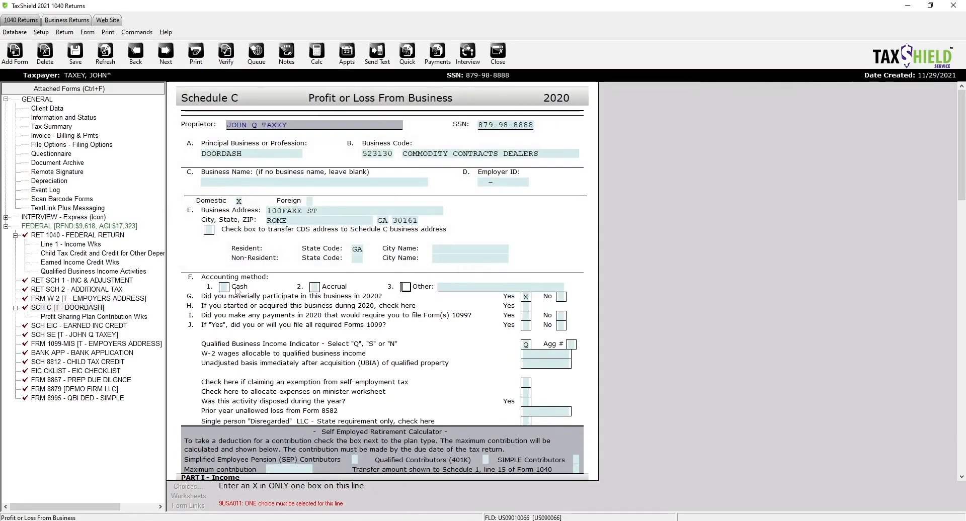
pyautogui.click(224, 288)
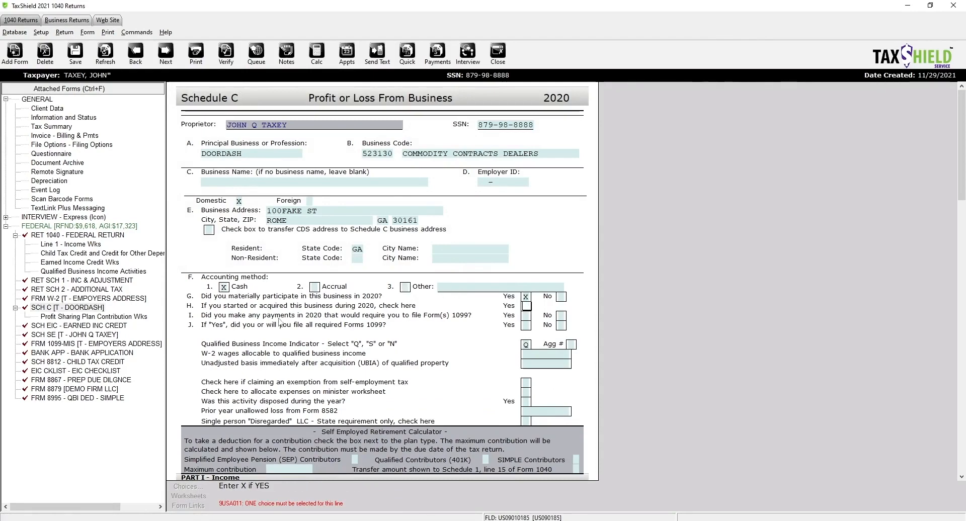
pyautogui.click(234, 58)
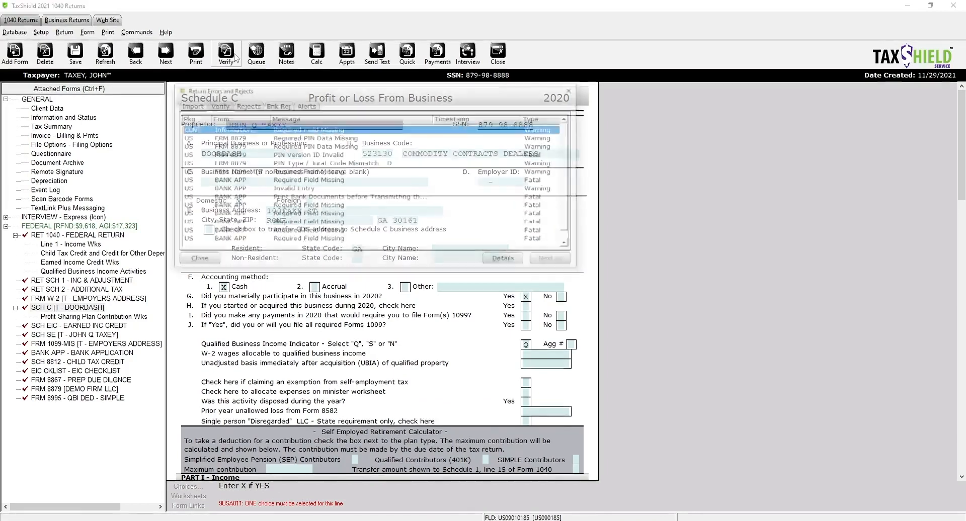
pyautogui.scroll(-1, 354, 201)
pyautogui.scroll(1, 355, 201)
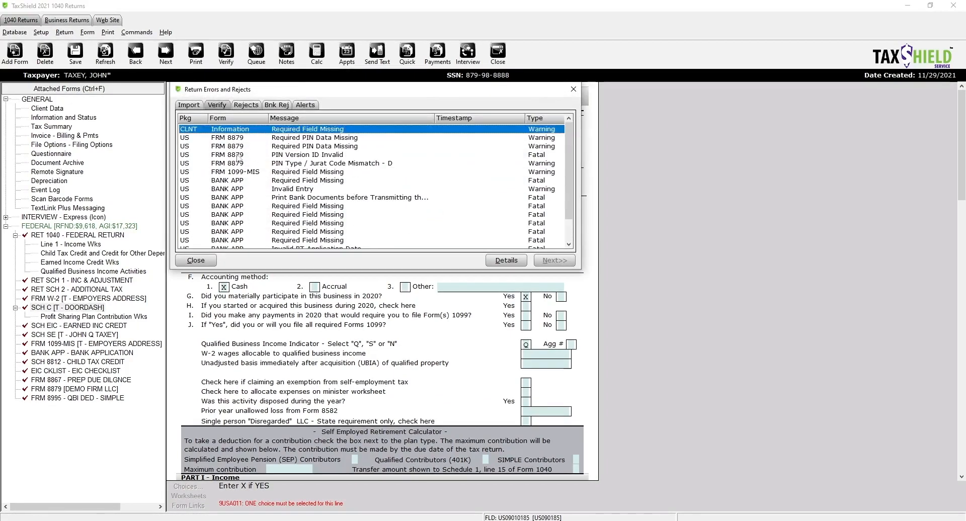
pyautogui.scroll(-1, 322, 242)
pyautogui.scroll(1, 325, 241)
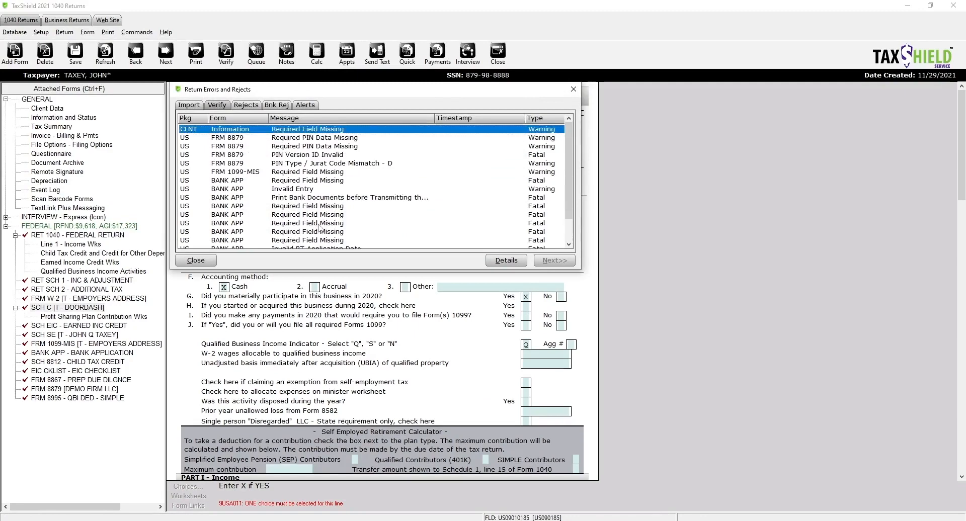
# - Clear the DOORDASH Sch C link from 1099-MISC box 6 and re-verify
pyautogui.click(257, 172)
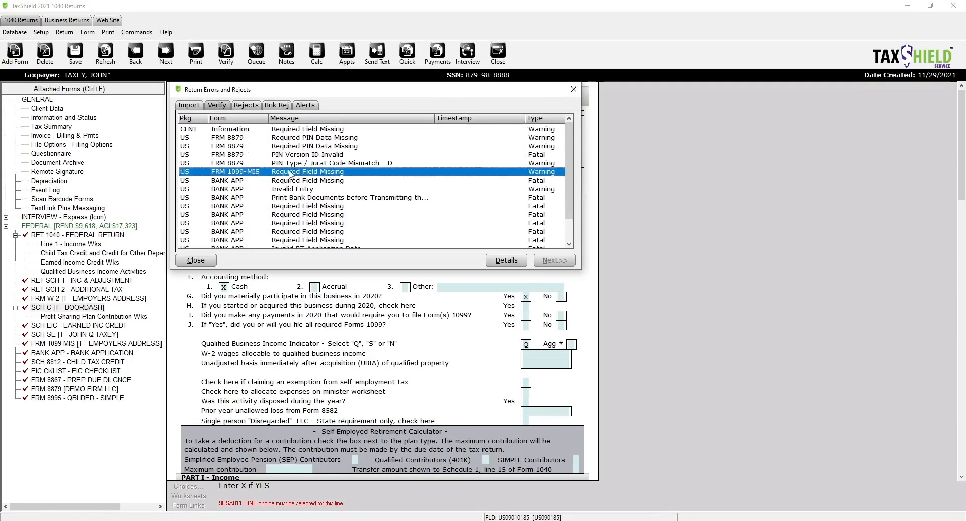
pyautogui.doubleClick(257, 173)
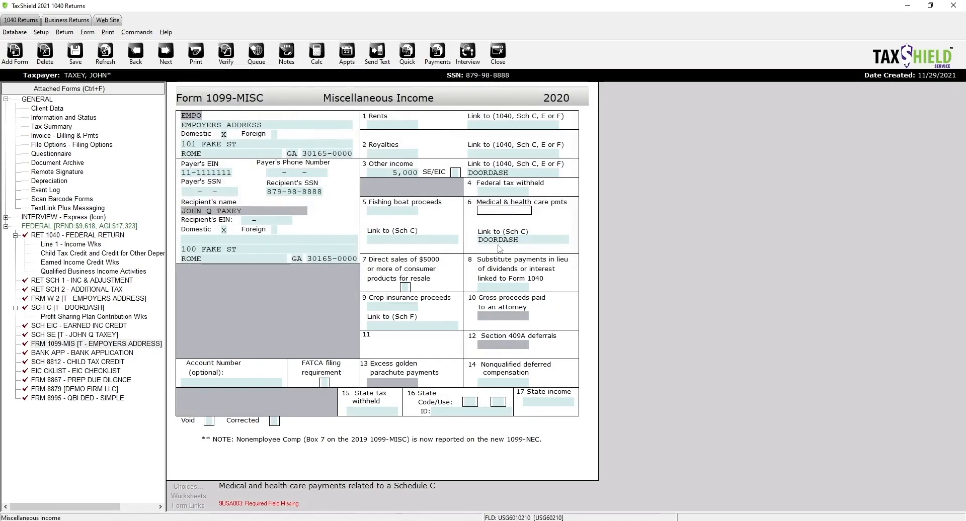
pyautogui.moveTo(518, 240); pyautogui.dragTo(466, 238)
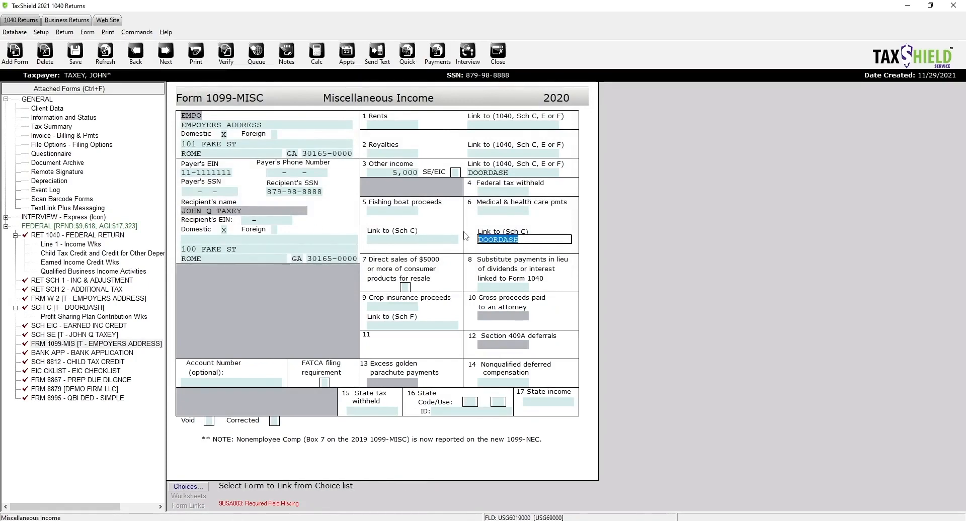
pyautogui.press('BackSpace')
pyautogui.click(484, 221)
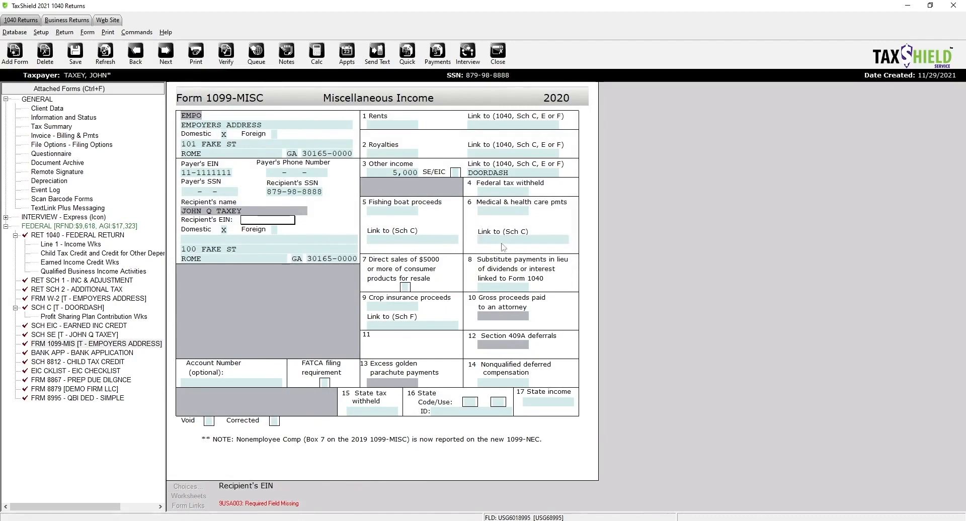
pyautogui.click(226, 53)
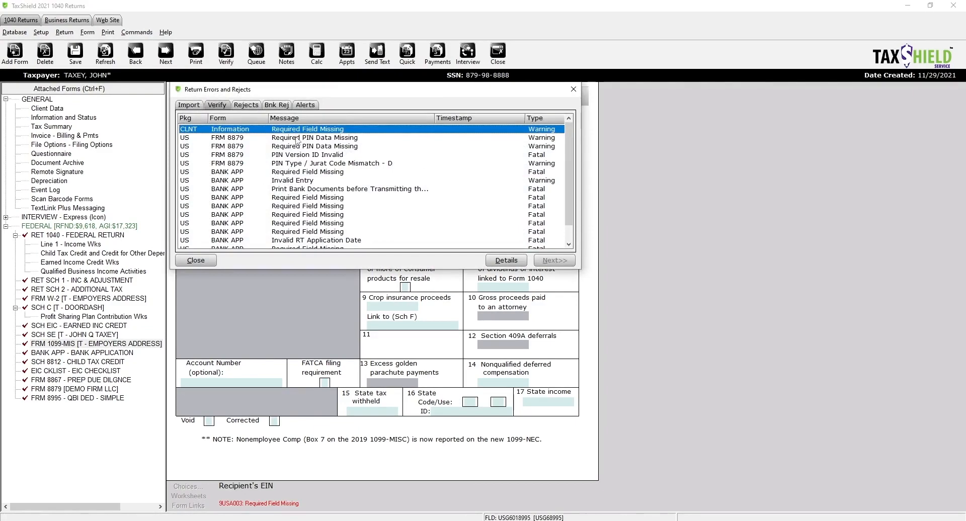
# - Enter the taxpayer's PIN on Form 8879 so signature date and PIN codes fill, then re-verify
pyautogui.doubleClick(297, 140)
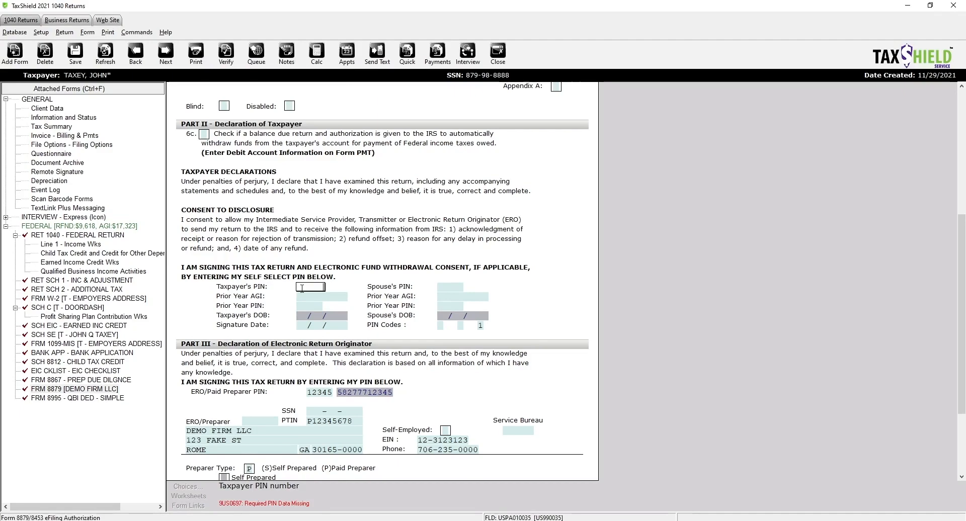
pyautogui.write('12345')
pyautogui.click(318, 325)
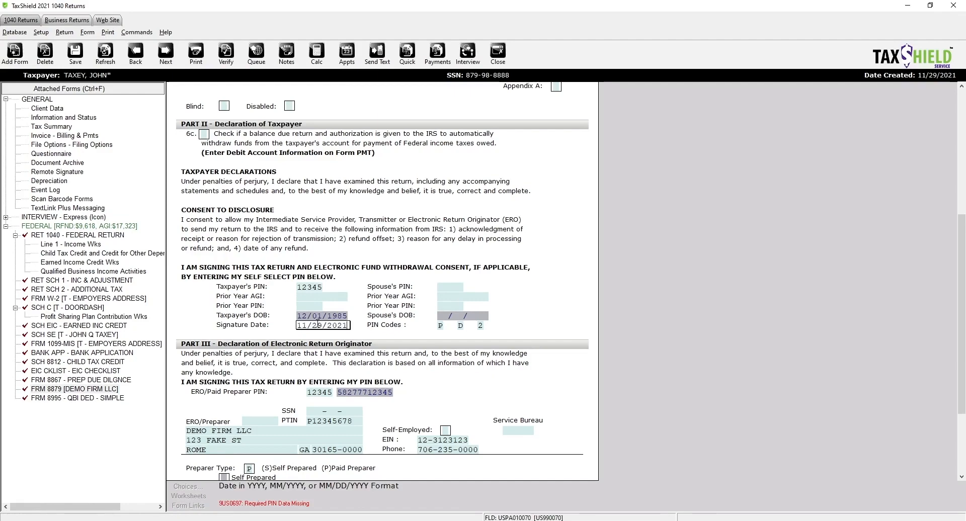
pyautogui.press('Tab')
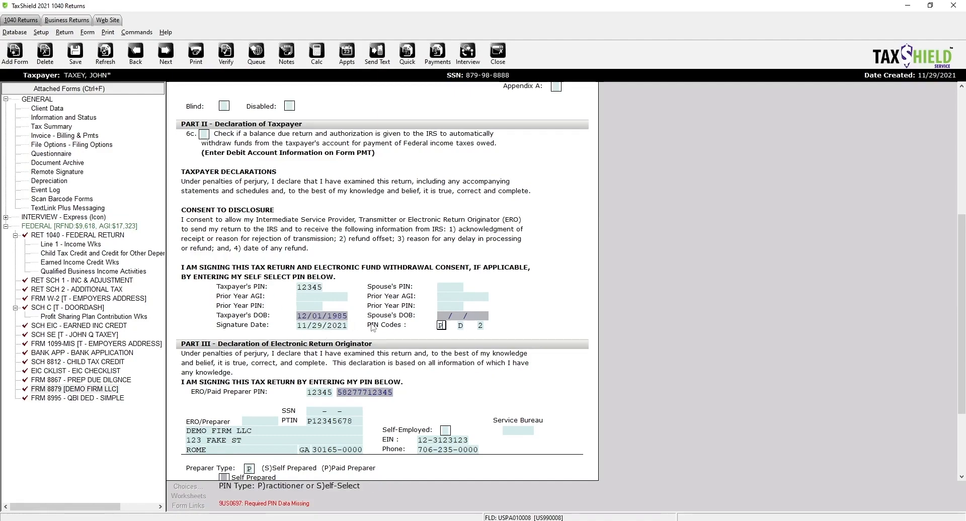
pyautogui.click(227, 55)
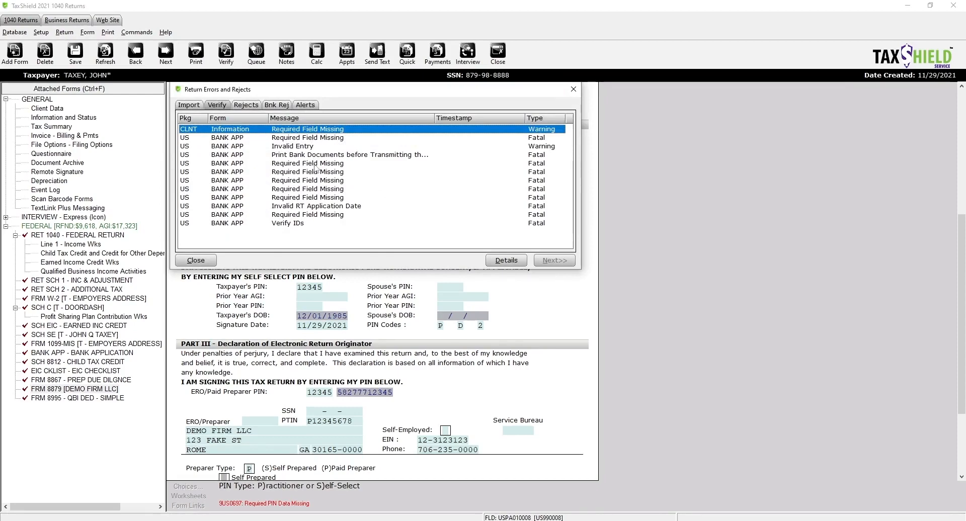
# - Transfer the taxpayer's driver's license ID from client data into the bank application, then re-verify
pyautogui.click(315, 166)
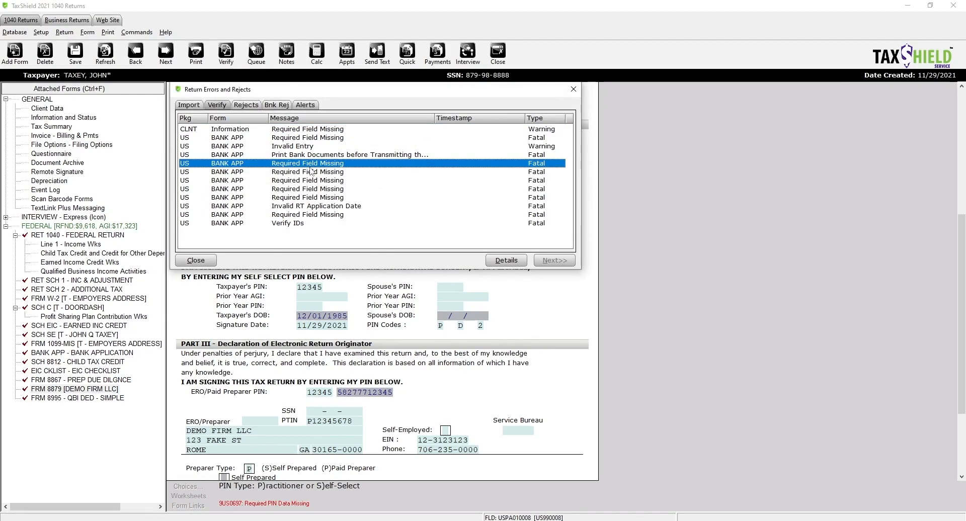
pyautogui.doubleClick(310, 168)
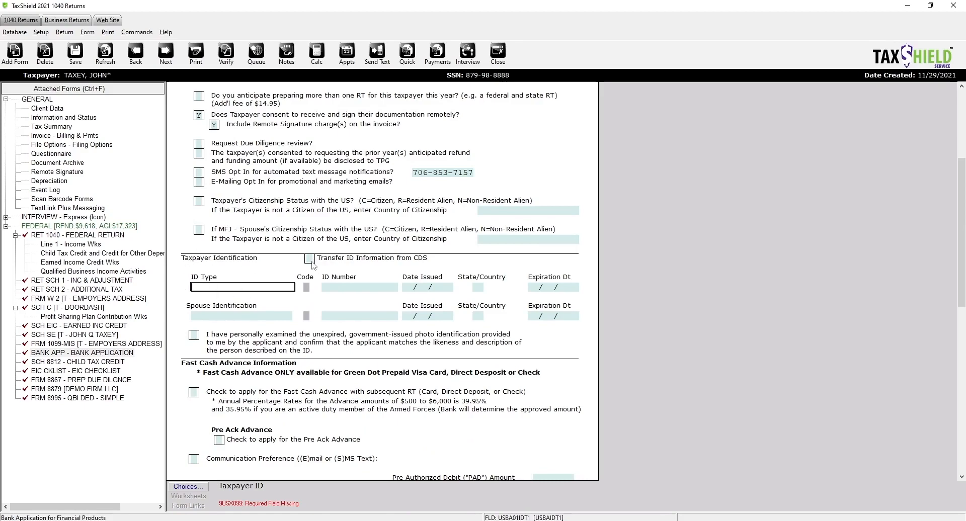
pyautogui.click(310, 259)
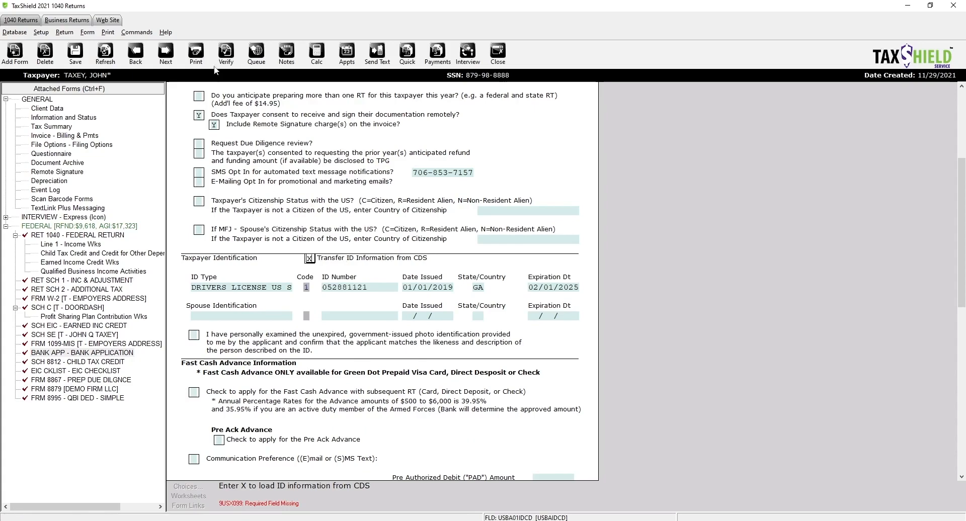
pyautogui.click(226, 56)
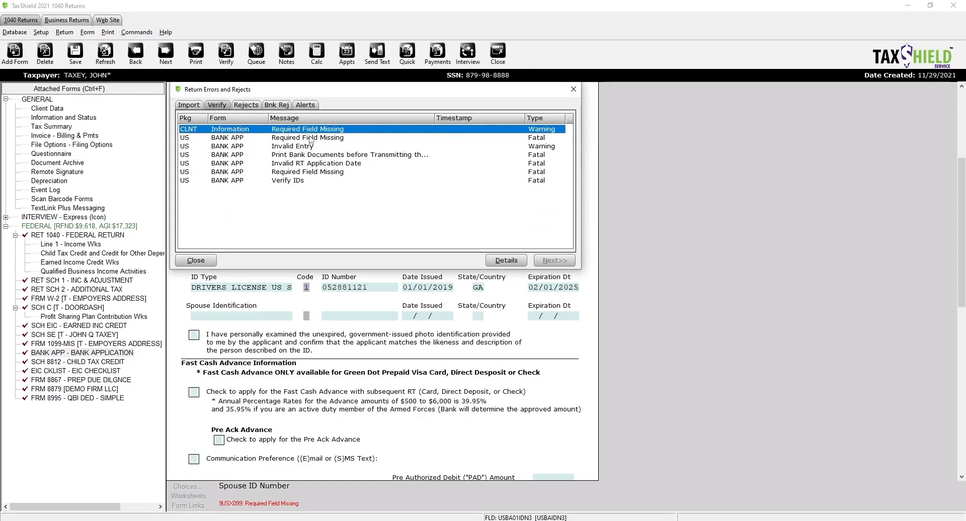
pyautogui.click(310, 138)
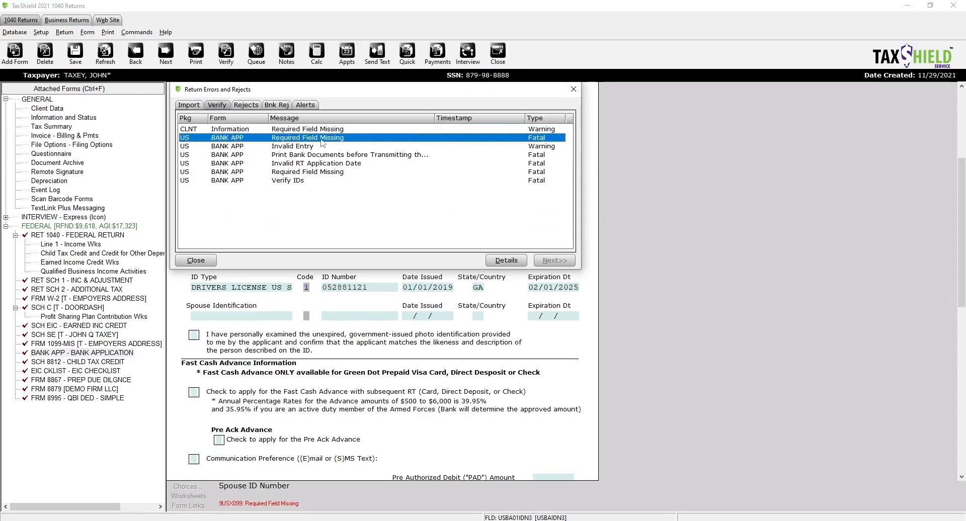
# - Answer N to another RT this year, check the RT App Date, then go to citizenship status
pyautogui.doubleClick(323, 138)
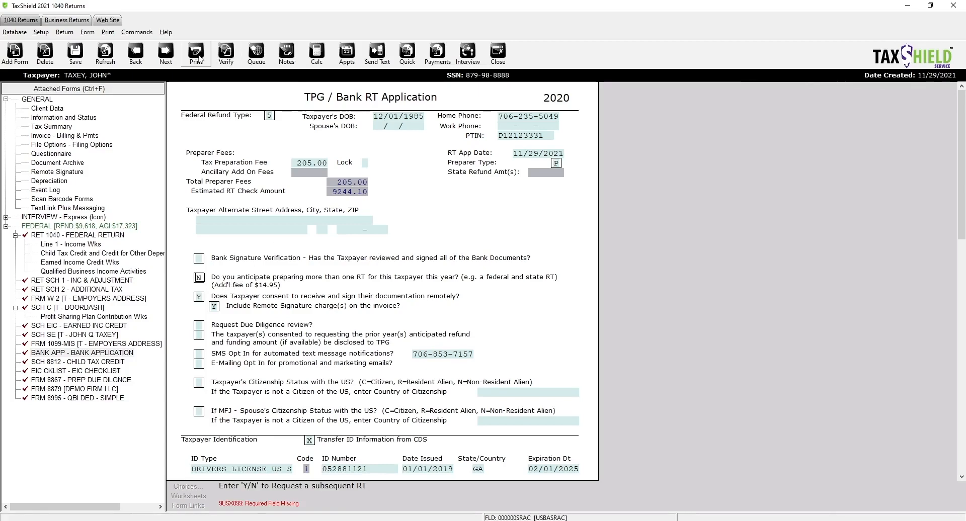
pyautogui.click(226, 53)
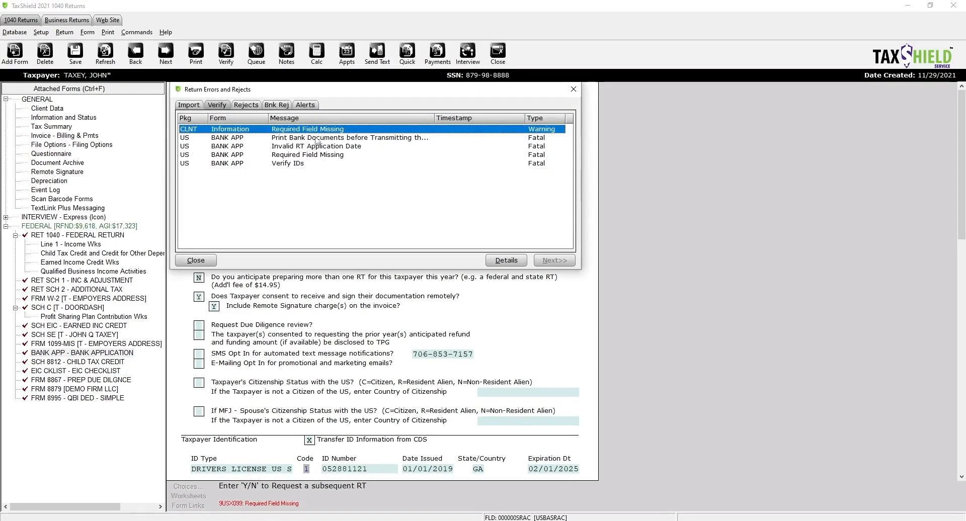
pyautogui.click(321, 147)
pyautogui.doubleClick(322, 147)
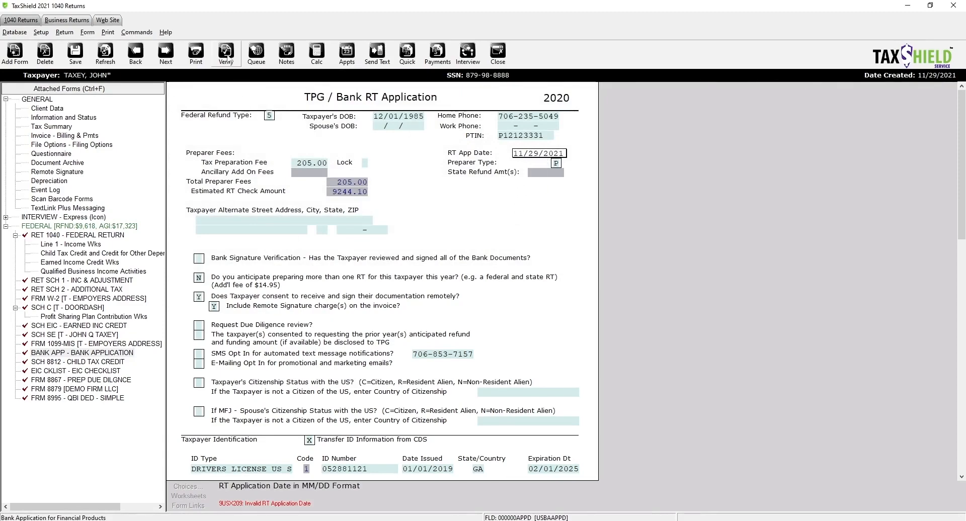
pyautogui.click(227, 57)
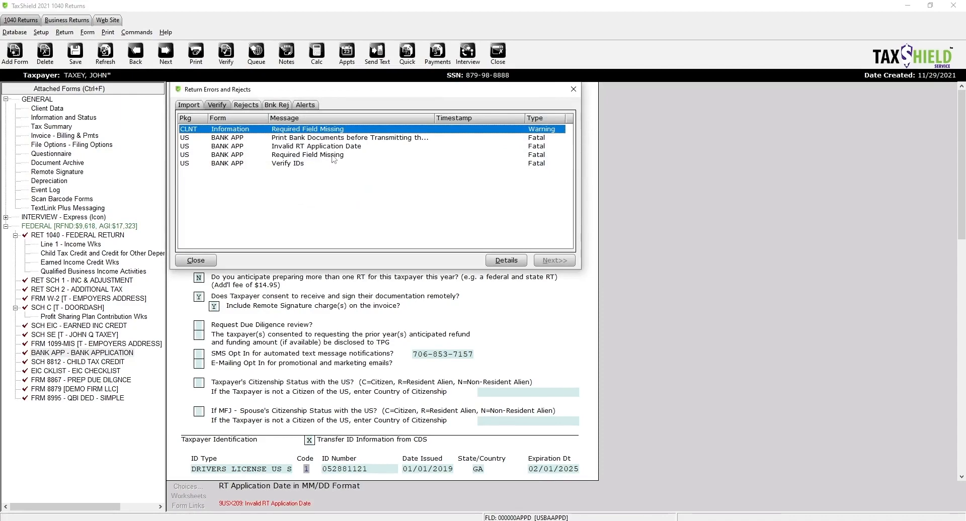
pyautogui.doubleClick(332, 159)
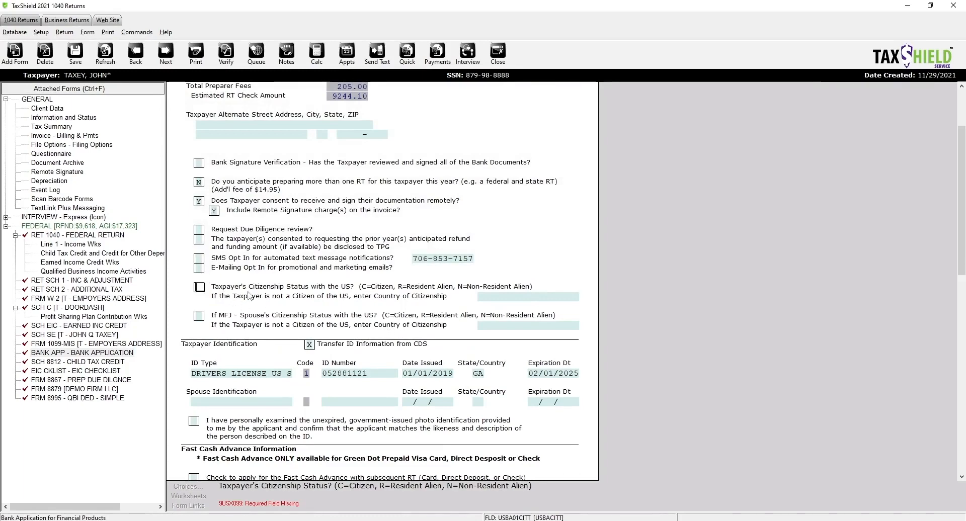
pyautogui.write('C')
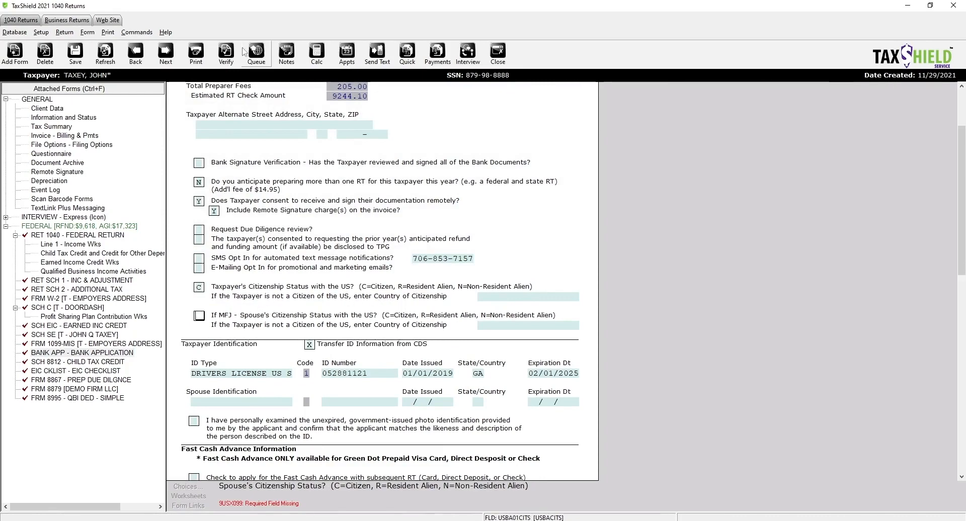
pyautogui.click(226, 54)
pyautogui.doubleClick(302, 154)
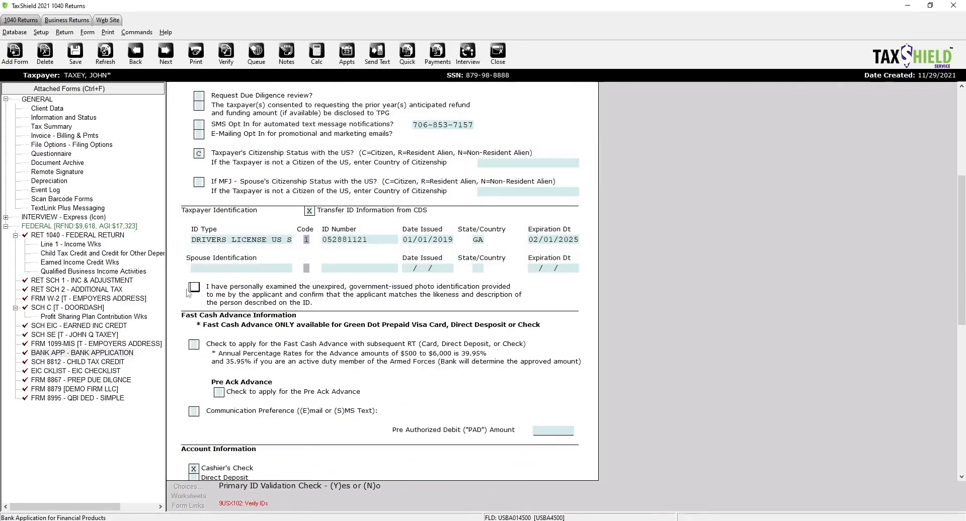
pyautogui.write('y')
pyautogui.press('Return')
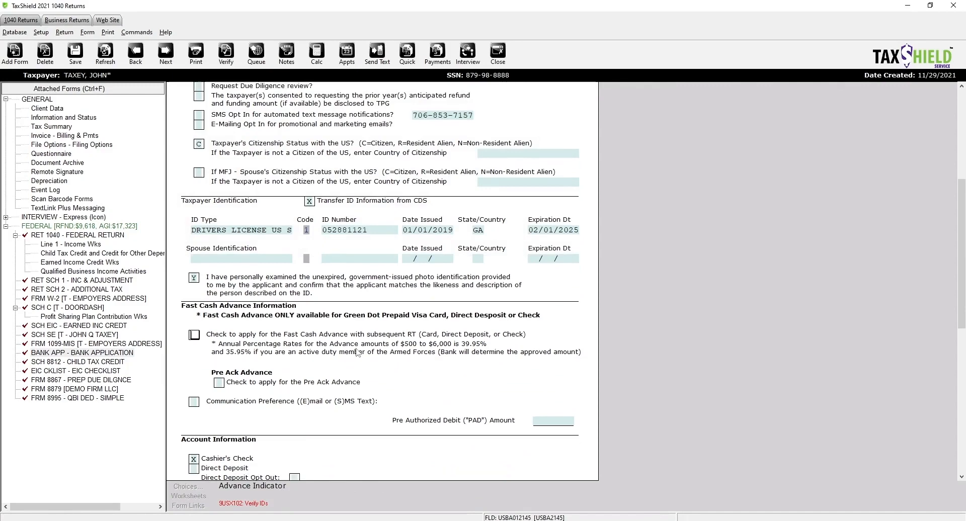
pyautogui.scroll(-1, 358, 352)
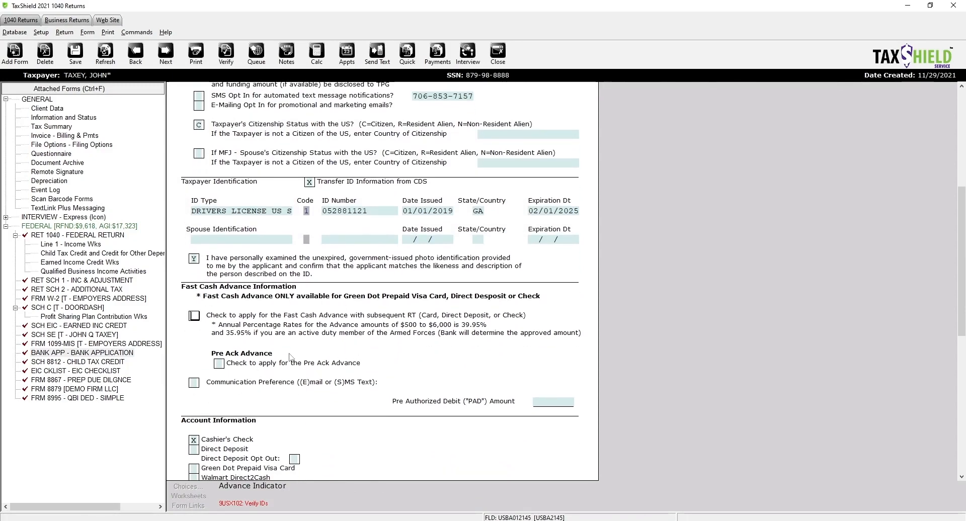
pyautogui.scroll(-3, 281, 353)
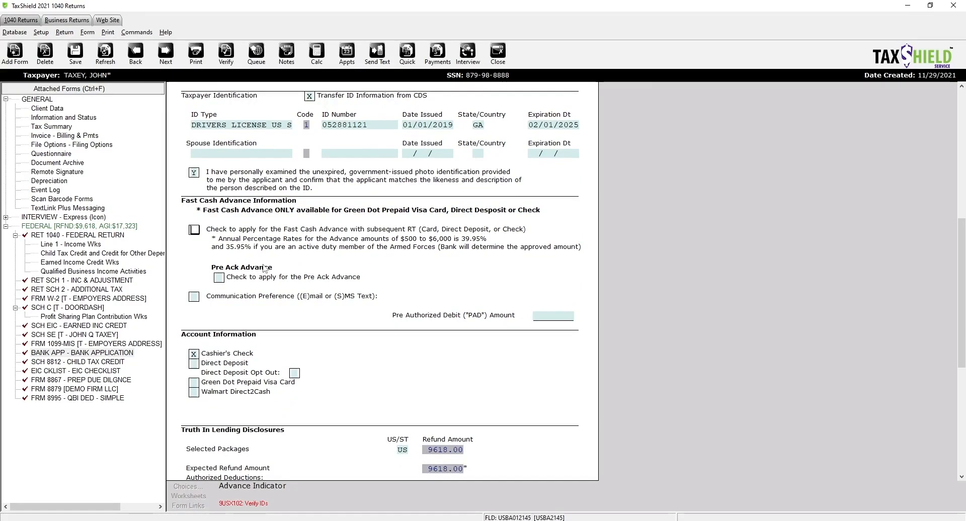
pyautogui.scroll(-3, 274, 287)
pyautogui.scroll(3, 280, 300)
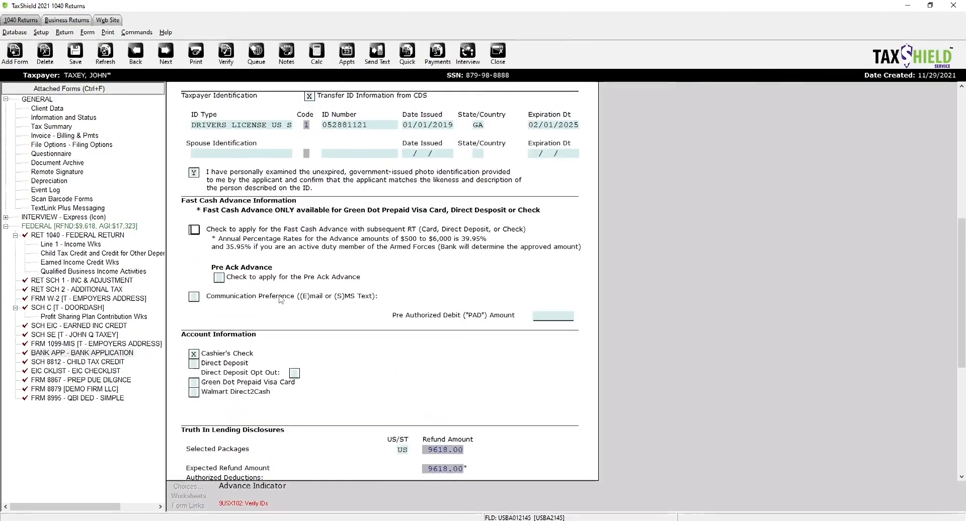
pyautogui.scroll(8, 281, 300)
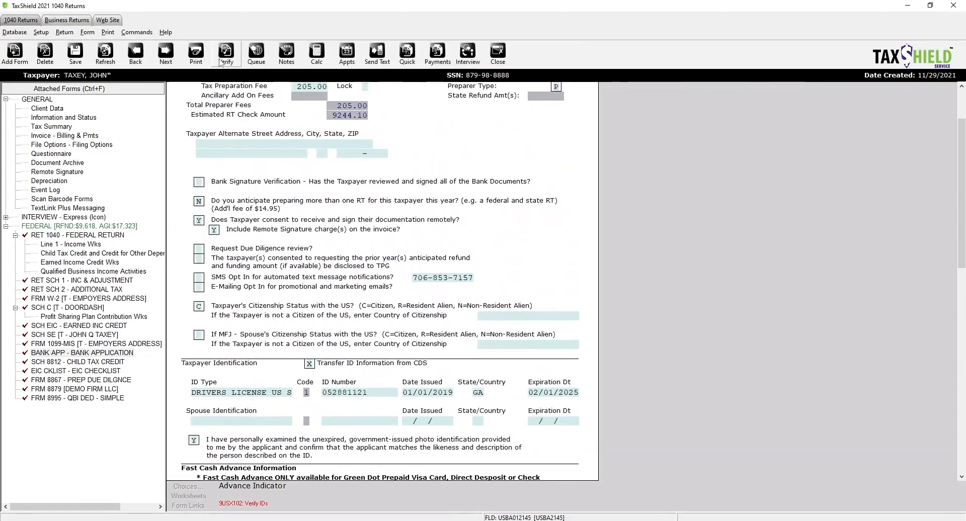
# - Re-verify and jump to the bank application's invalid RT application date
pyautogui.click(221, 59)
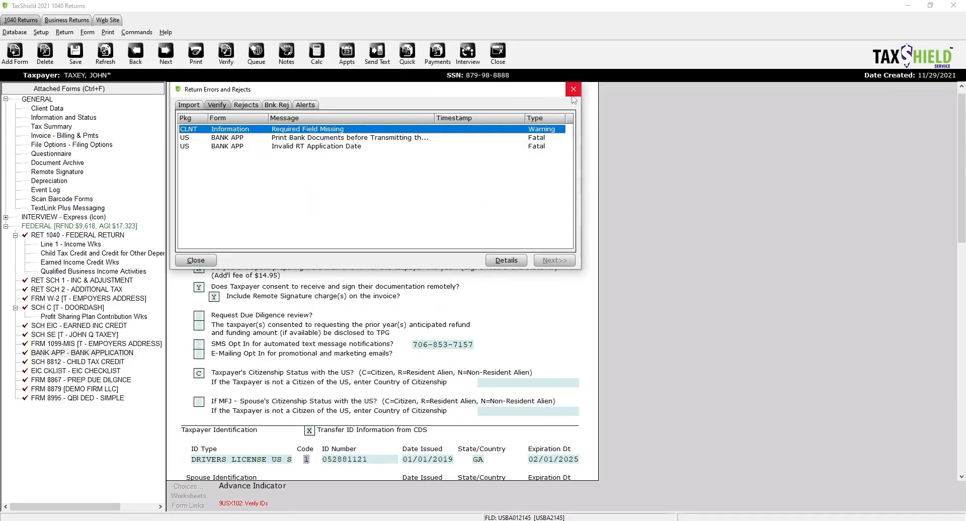
pyautogui.click(573, 89)
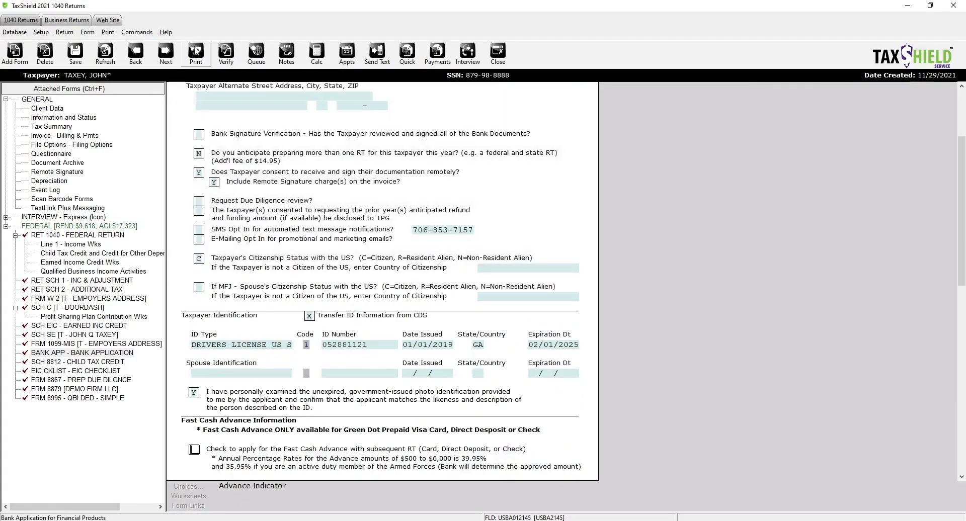
pyautogui.click(196, 50)
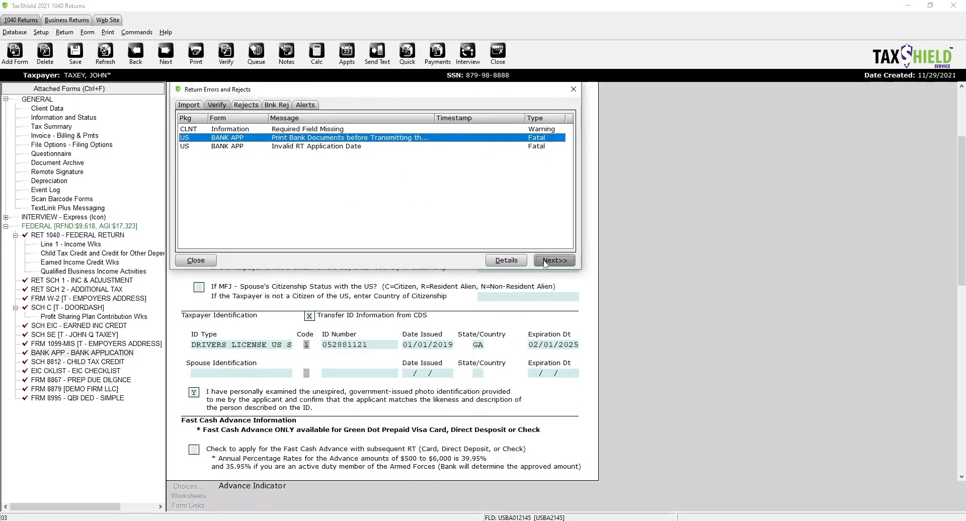
pyautogui.click(554, 260)
pyautogui.press('Return')
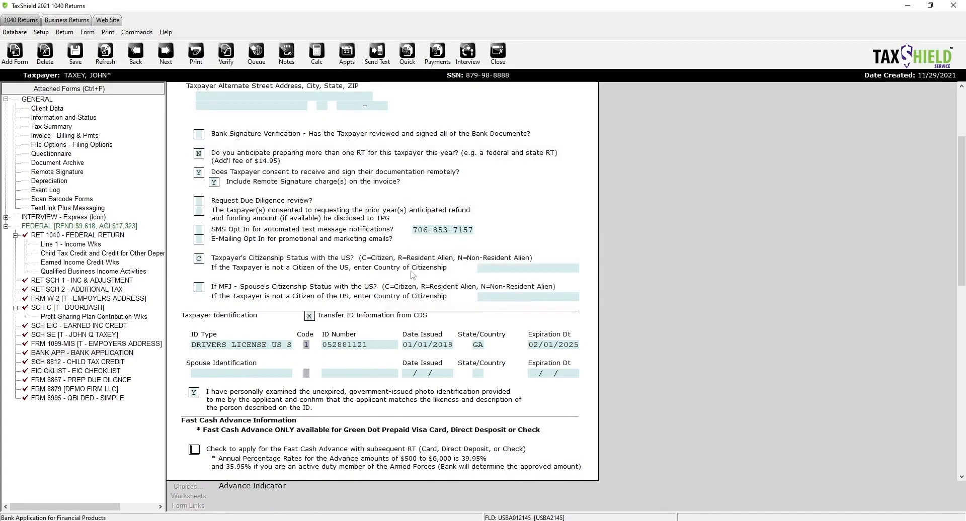
pyautogui.scroll(5, 411, 274)
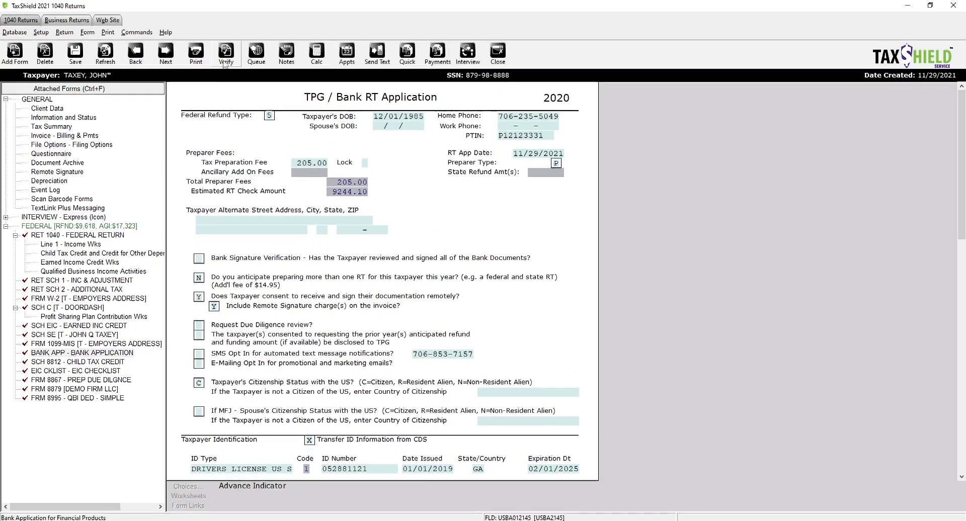
# - Change the RT App Date to 08/20/2021, re-verify, and open the print bank documents error
pyautogui.click(540, 154)
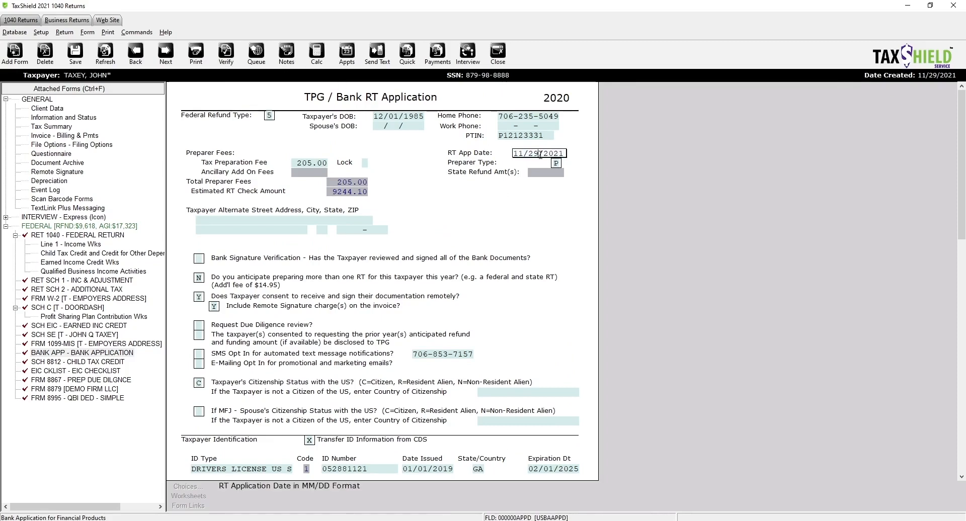
pyautogui.press('BackSpace')
pyautogui.press('BackSpace')
pyautogui.press('BackSpace')
pyautogui.press('BackSpace')
pyautogui.write('08')
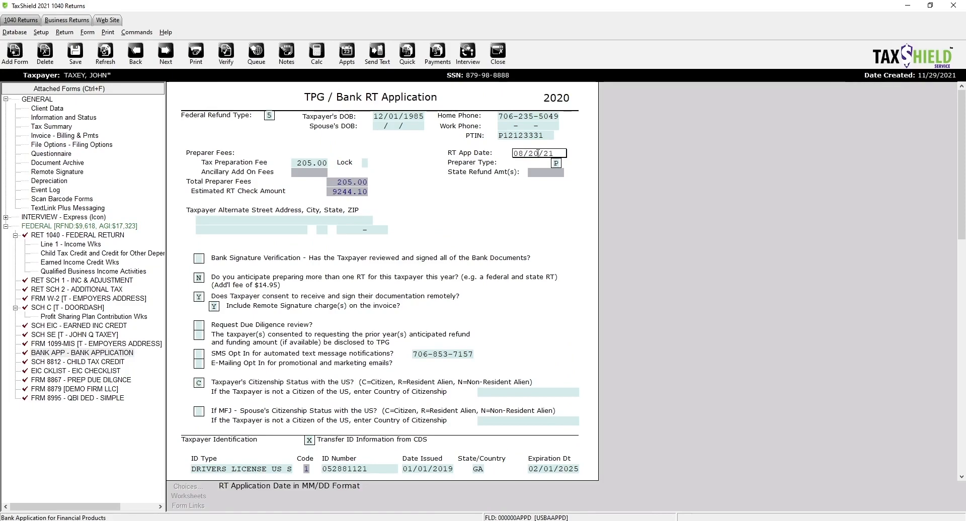
pyautogui.press('Return')
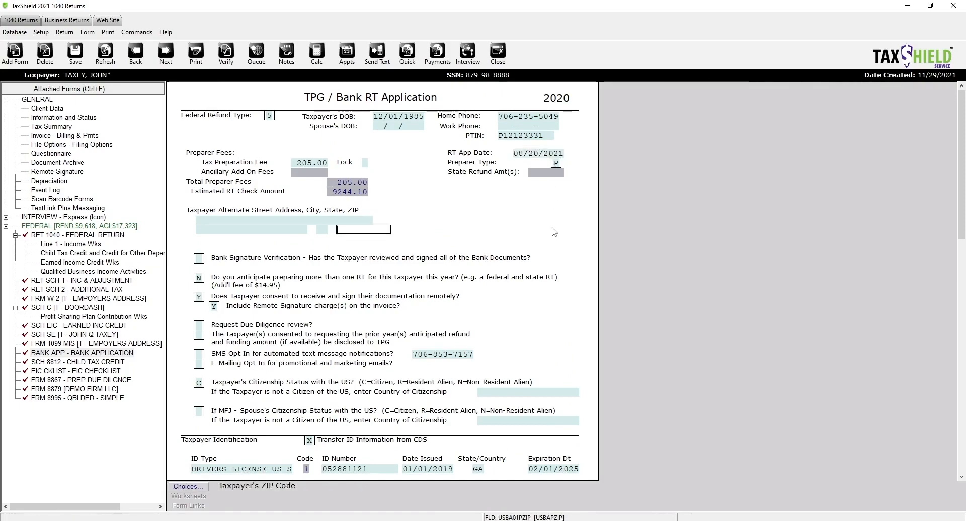
pyautogui.click(223, 54)
pyautogui.click(304, 139)
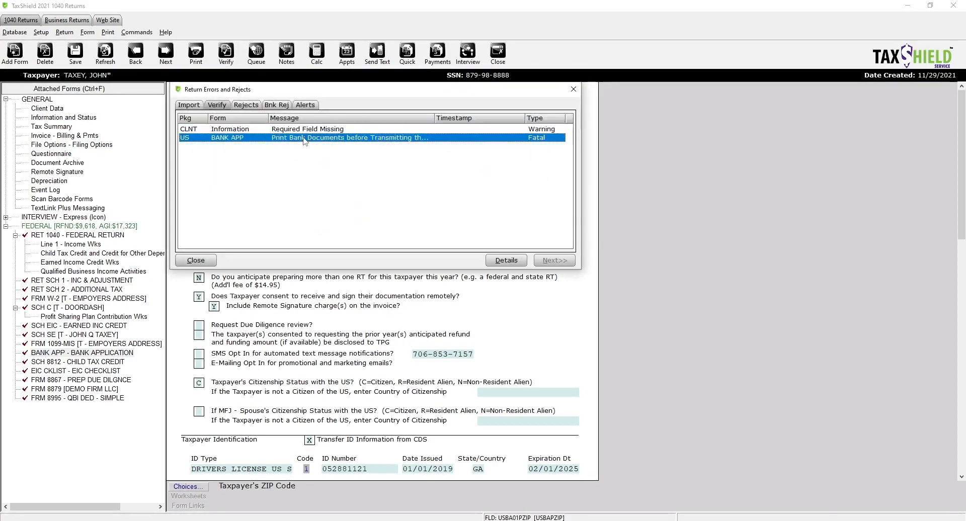
pyautogui.doubleClick(304, 139)
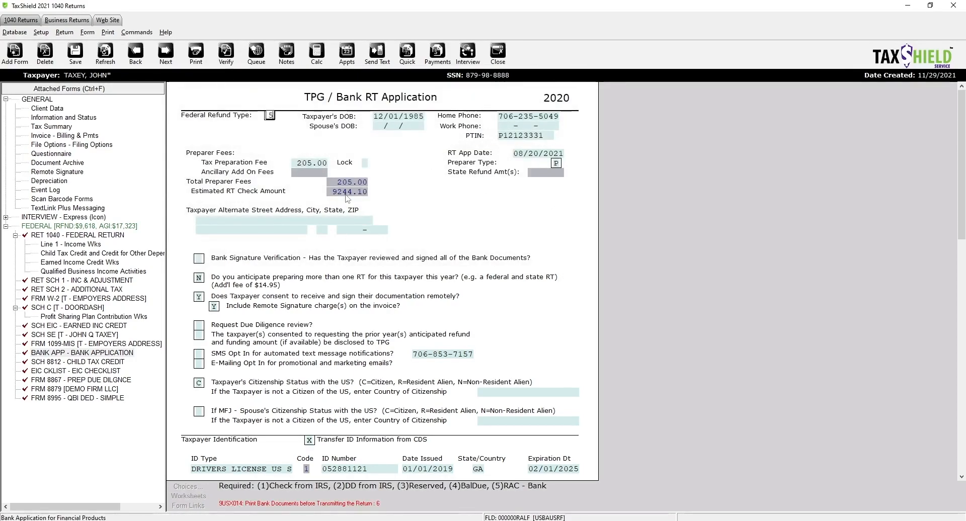
# - Save the final return with bank documents as a PDF
pyautogui.click(259, 53)
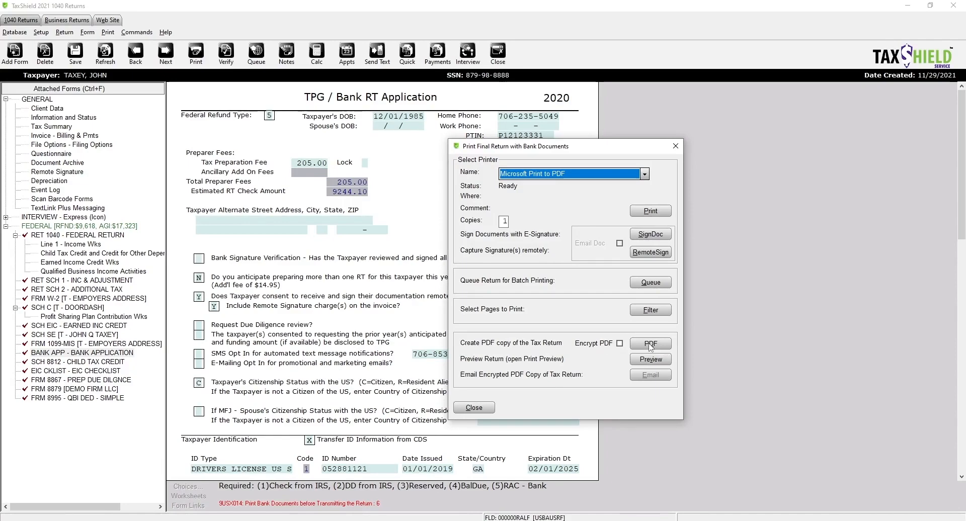
pyautogui.click(649, 344)
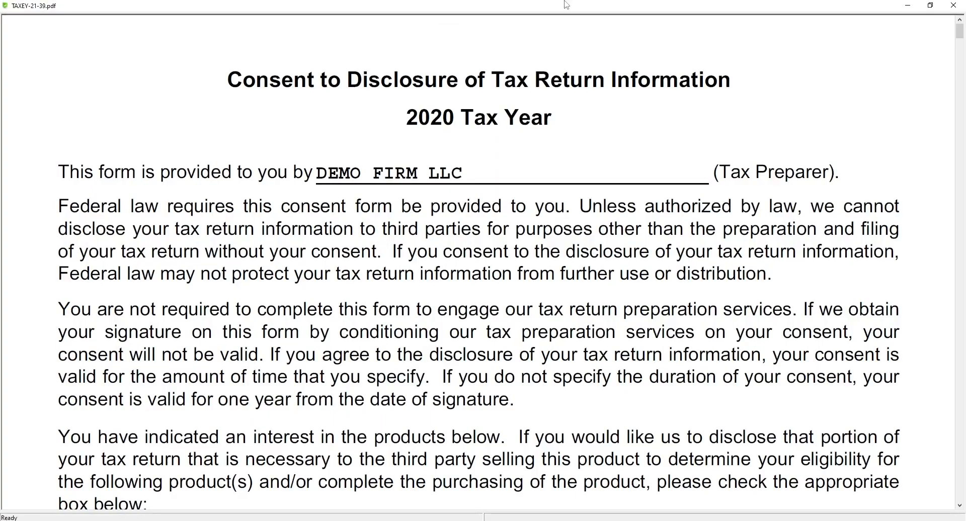
pyautogui.click(952, 5)
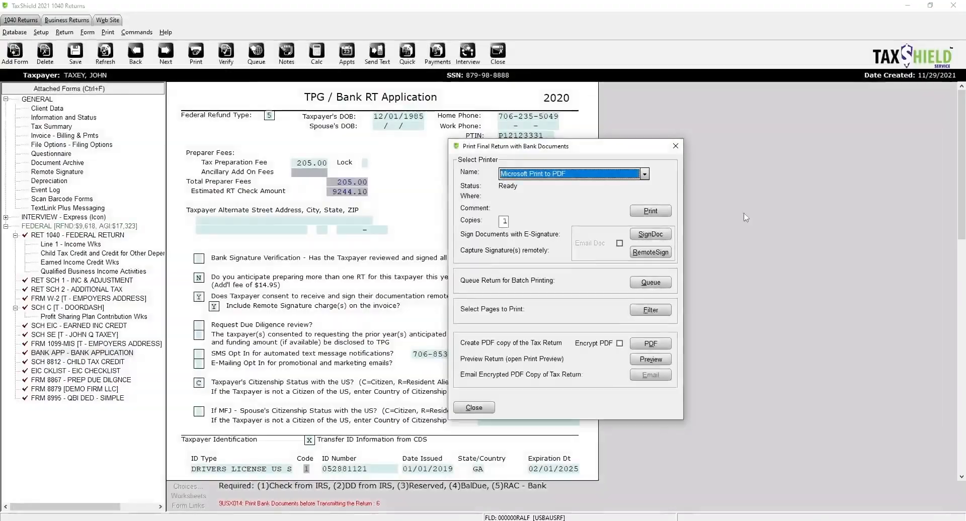
# - Try RemoteSign, cancel its warning, and close the print options
pyautogui.click(649, 253)
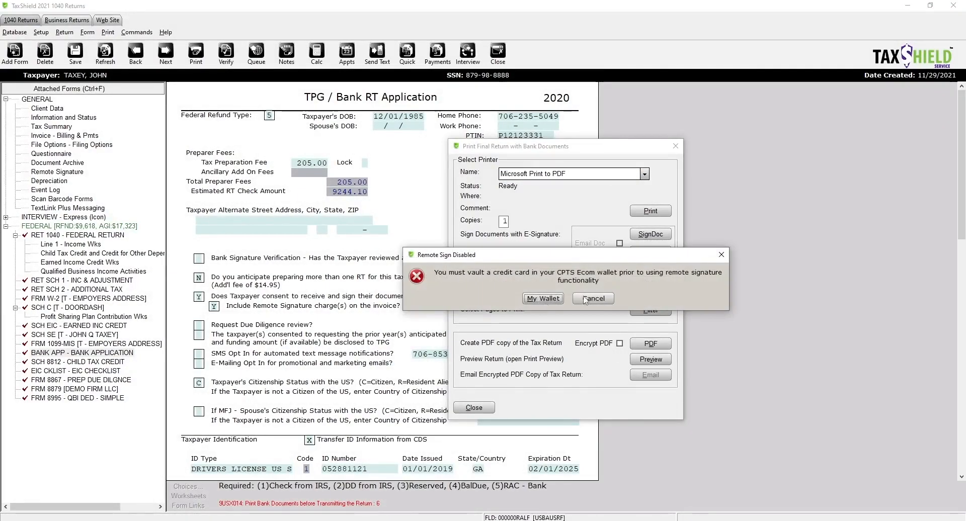
pyautogui.moveTo(582, 257); pyautogui.dragTo(562, 292)
pyautogui.click(571, 333)
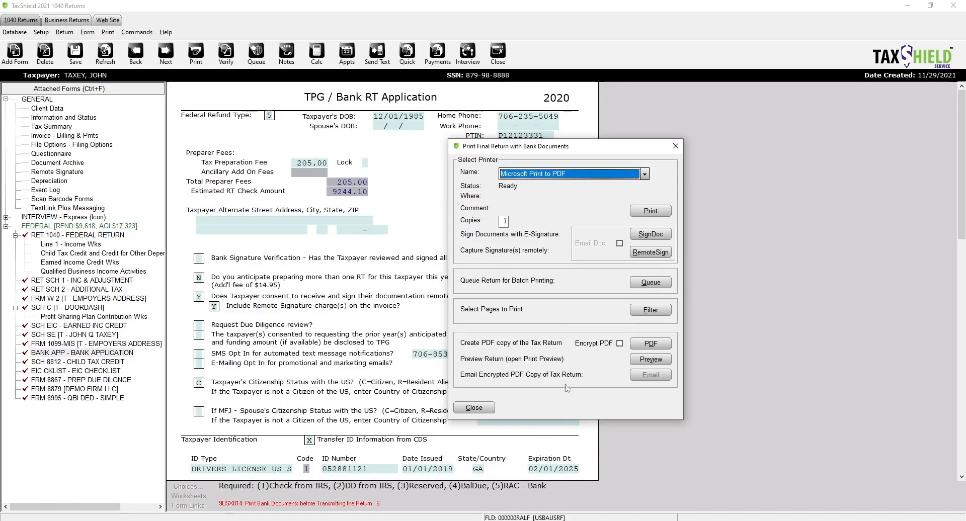
pyautogui.click(473, 408)
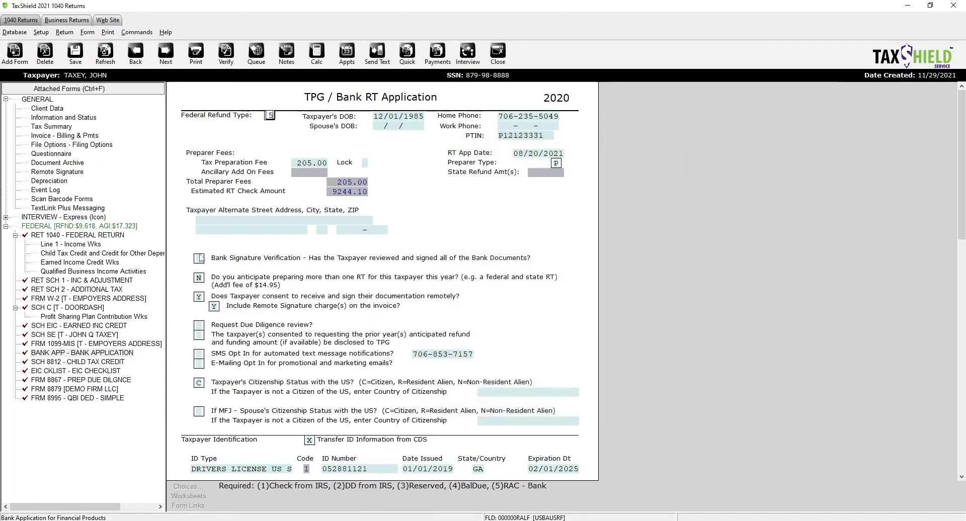
# - Answer Y to the bank signature verification question
pyautogui.click(201, 259)
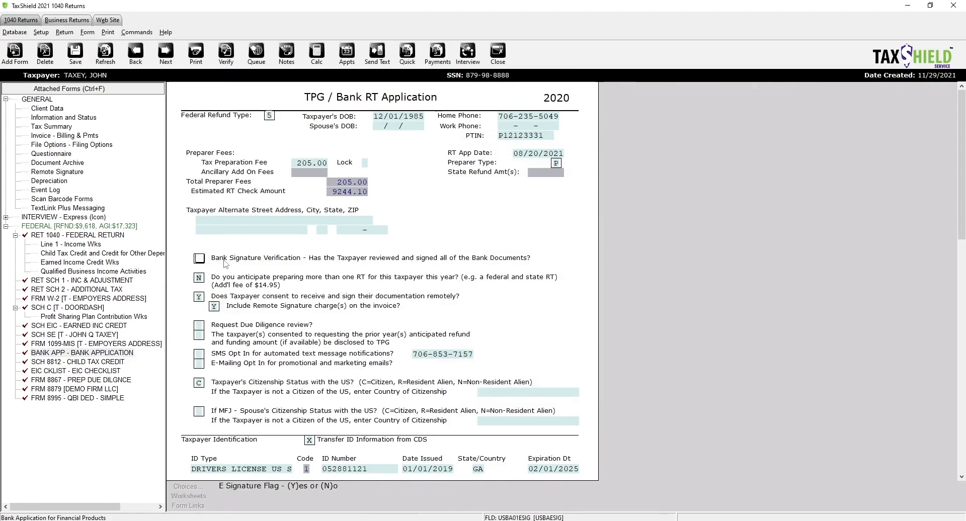
pyautogui.press('space')
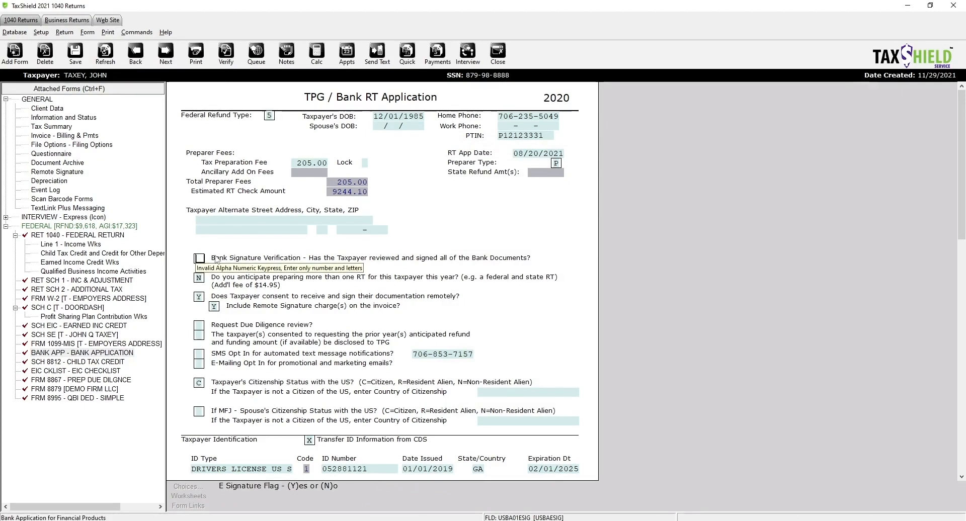
pyautogui.write('Y')
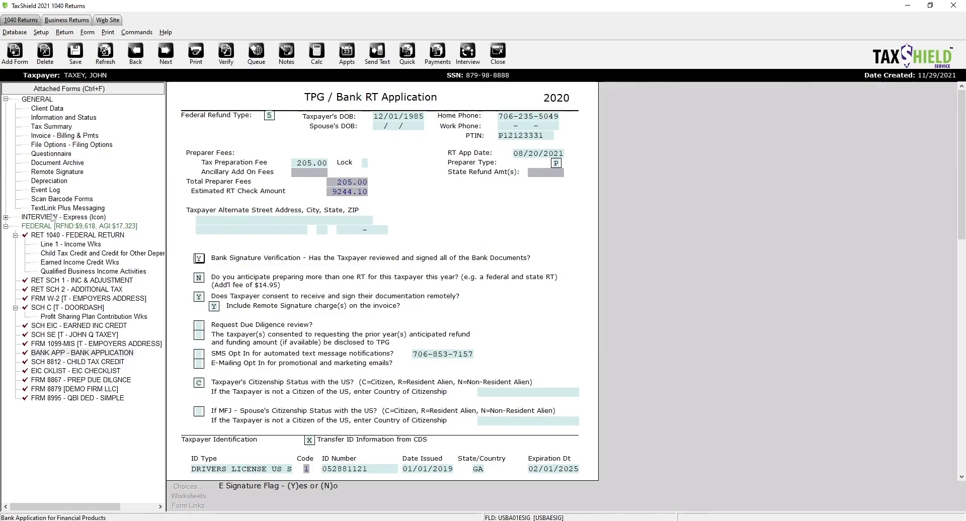
# - Mark Signed 8879 with an X, verify with no errors, then list the Georgia state forms
pyautogui.click(53, 117)
pyautogui.scroll(-5, 225, 349)
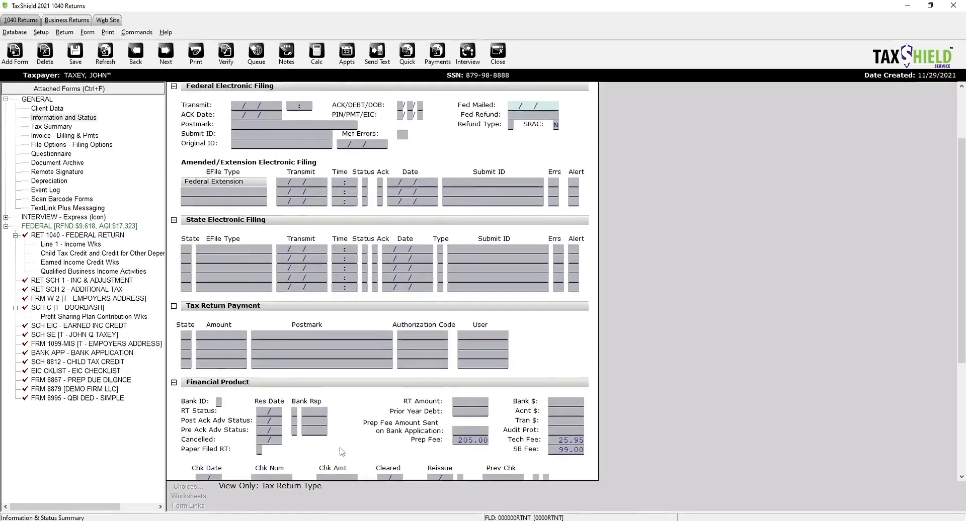
pyautogui.click(489, 476)
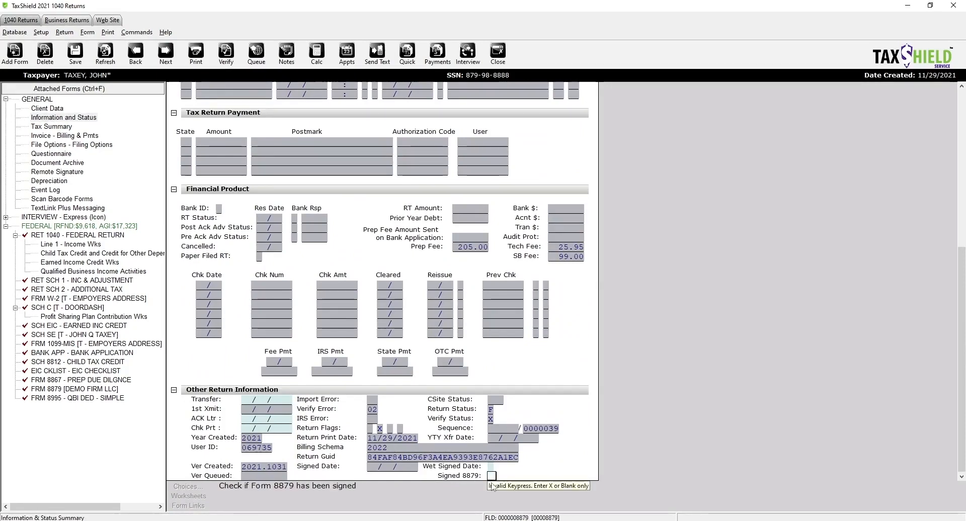
pyautogui.write('x')
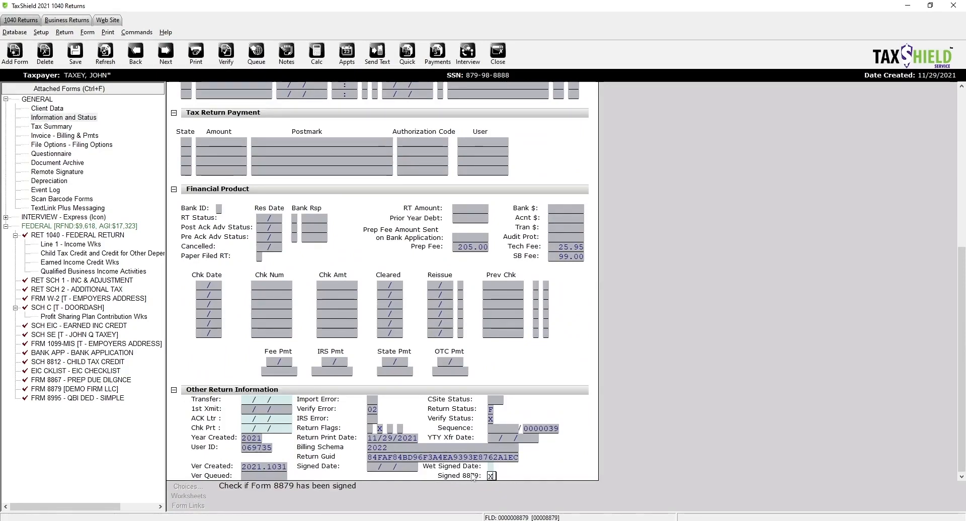
pyautogui.click(222, 63)
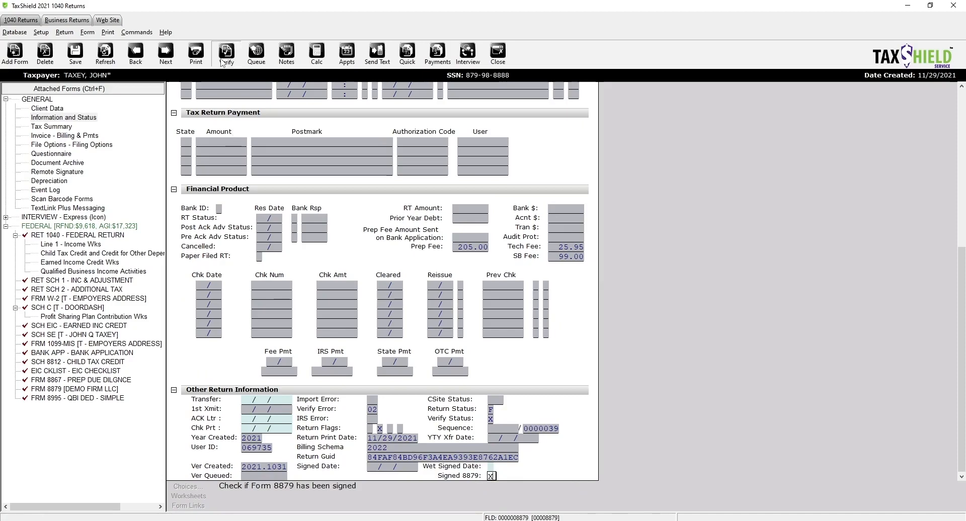
pyautogui.moveTo(491, 236); pyautogui.dragTo(376, 203)
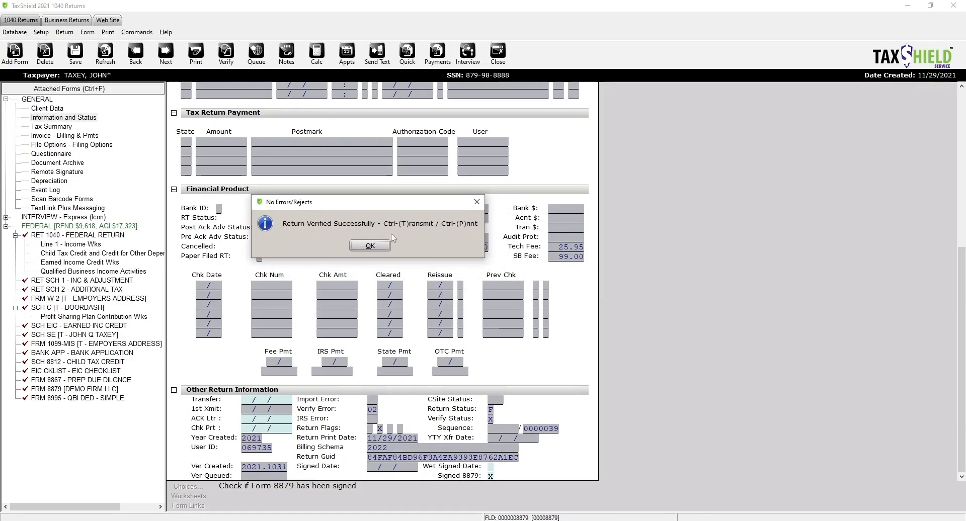
pyautogui.click(370, 246)
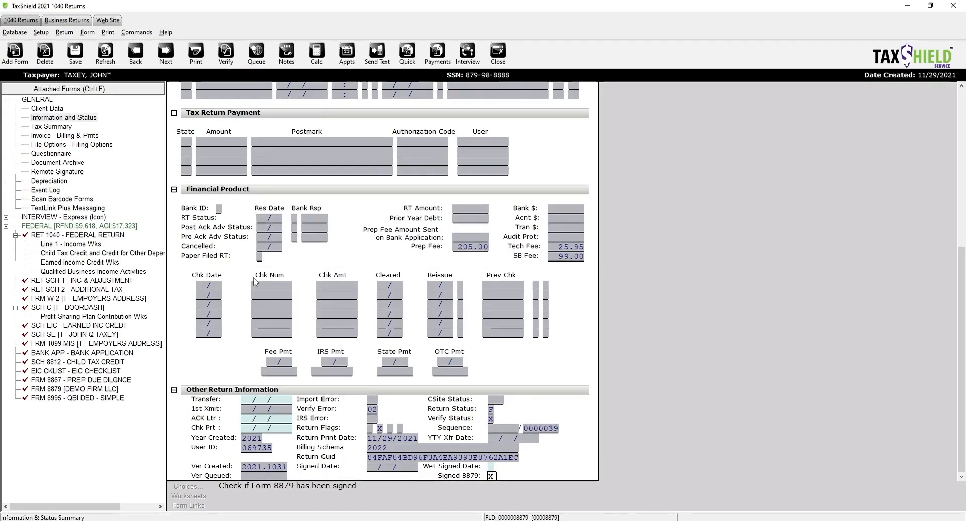
pyautogui.click(23, 52)
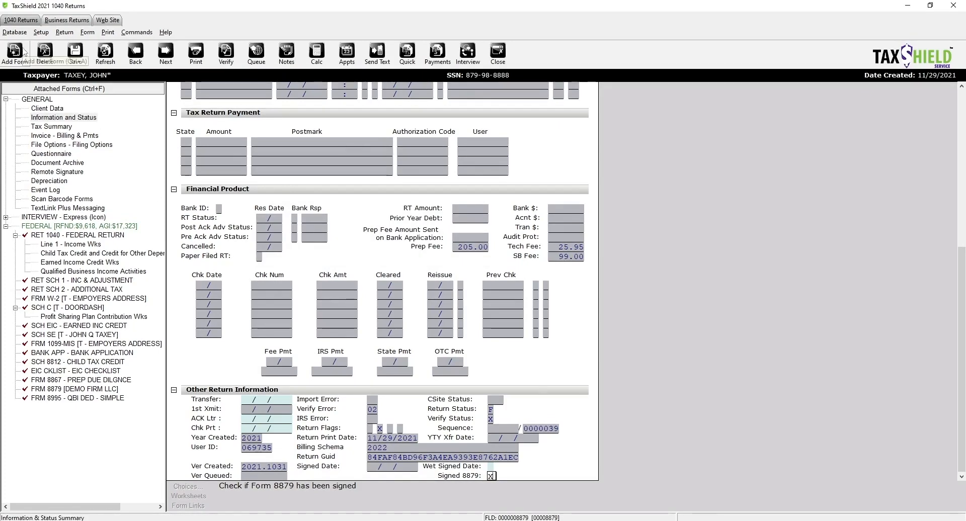
pyautogui.click(284, 215)
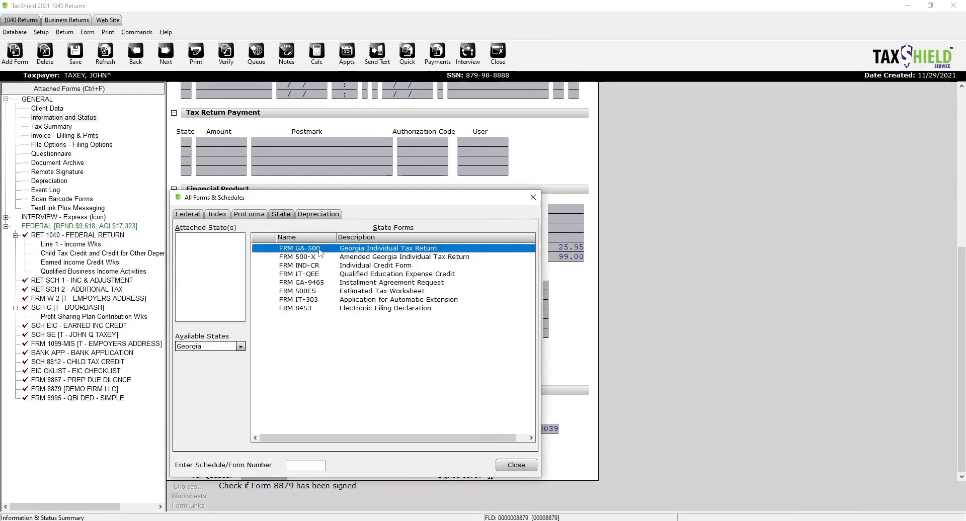
# - Add Georgia form GA-500, then set GA 8453 Refund Type Indicator to 1 and opt out of direct deposit
pyautogui.doubleClick(319, 251)
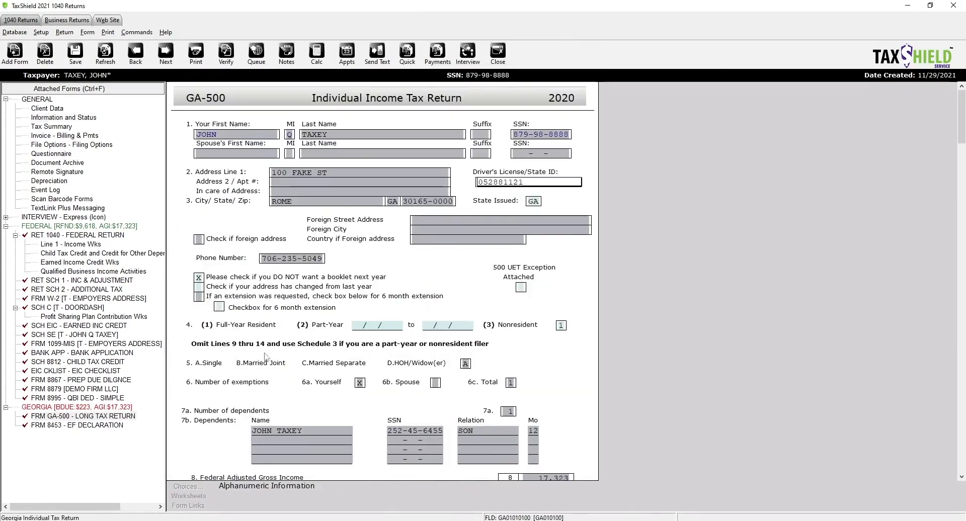
pyautogui.click(226, 54)
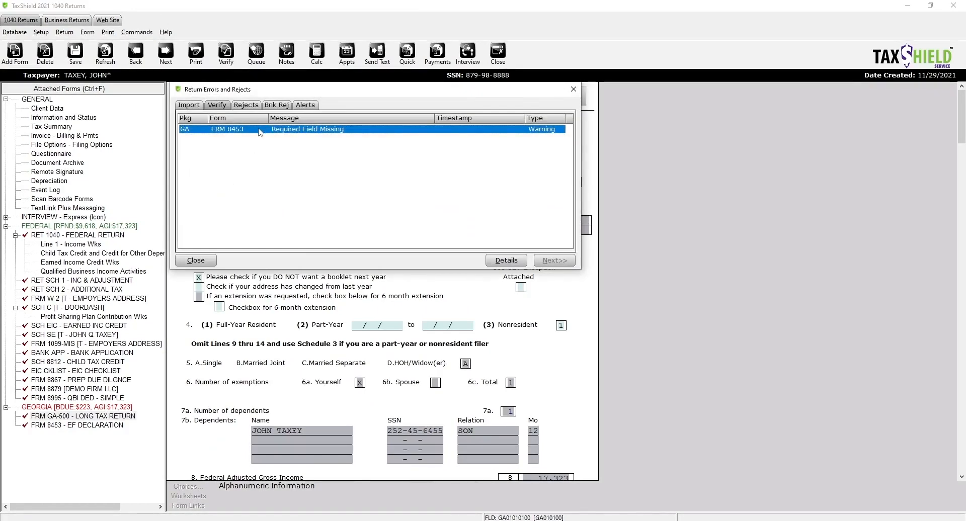
pyautogui.doubleClick(260, 129)
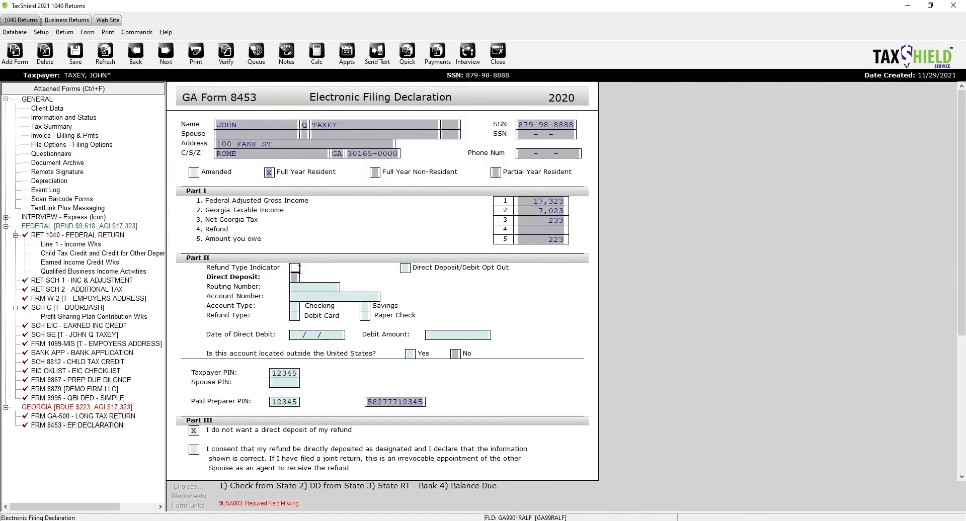
pyautogui.press('Tab')
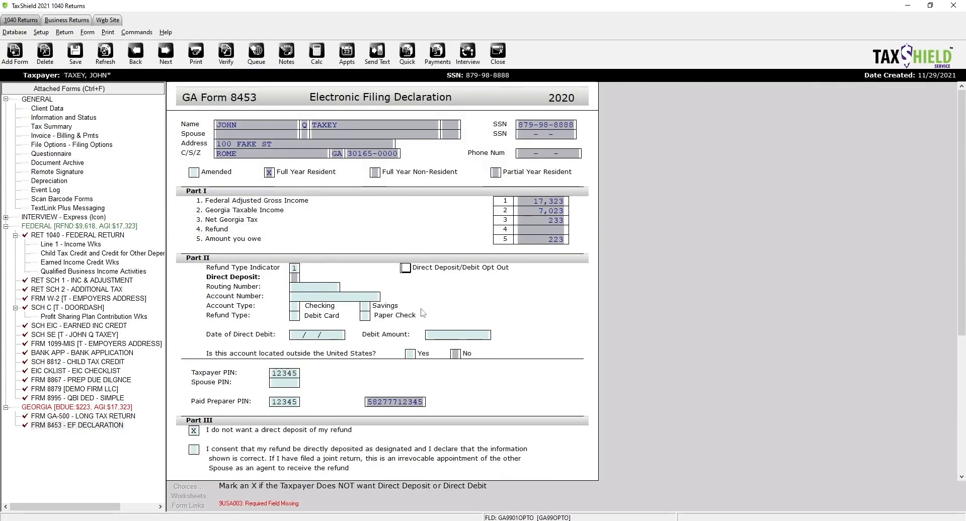
pyautogui.press('Tab')
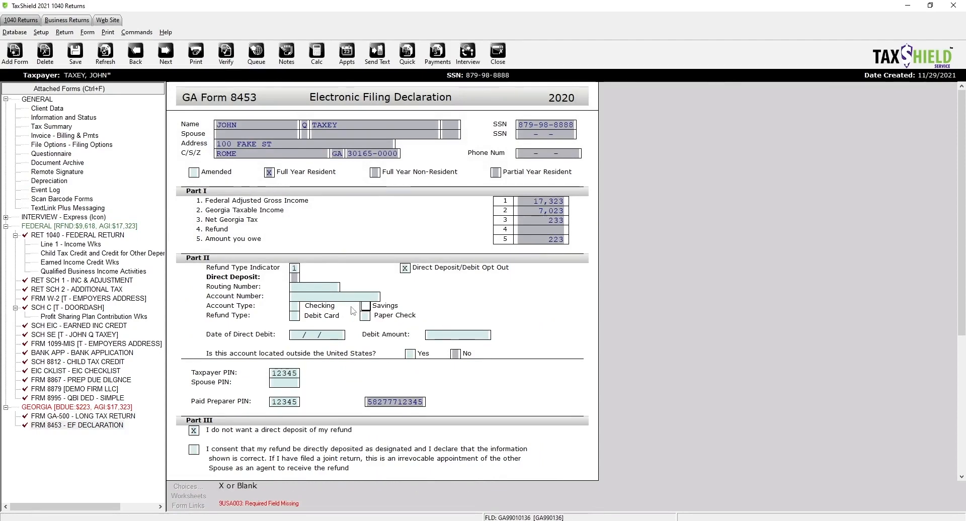
# - Change the GA 8453 Refund Type Indicator to 4 for the Georgia balance due
pyautogui.click(228, 54)
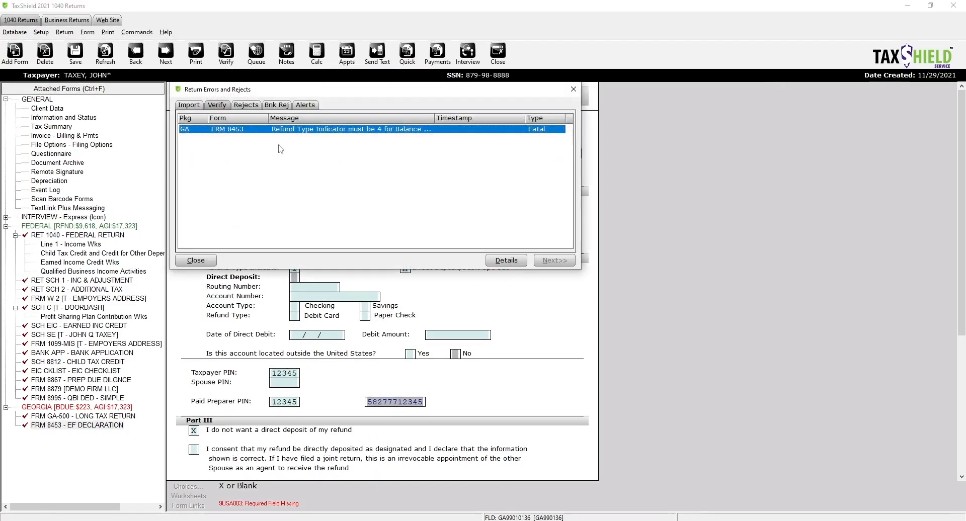
pyautogui.doubleClick(270, 130)
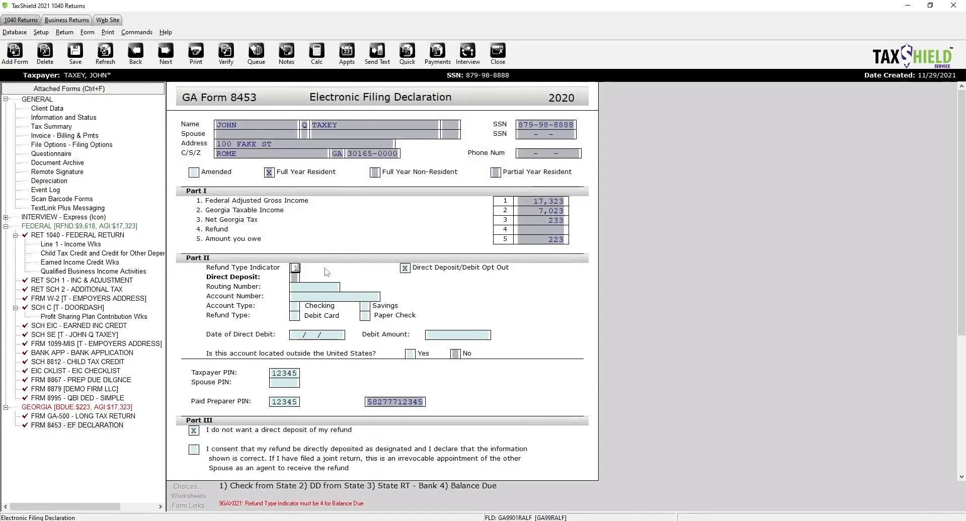
pyautogui.write('4')
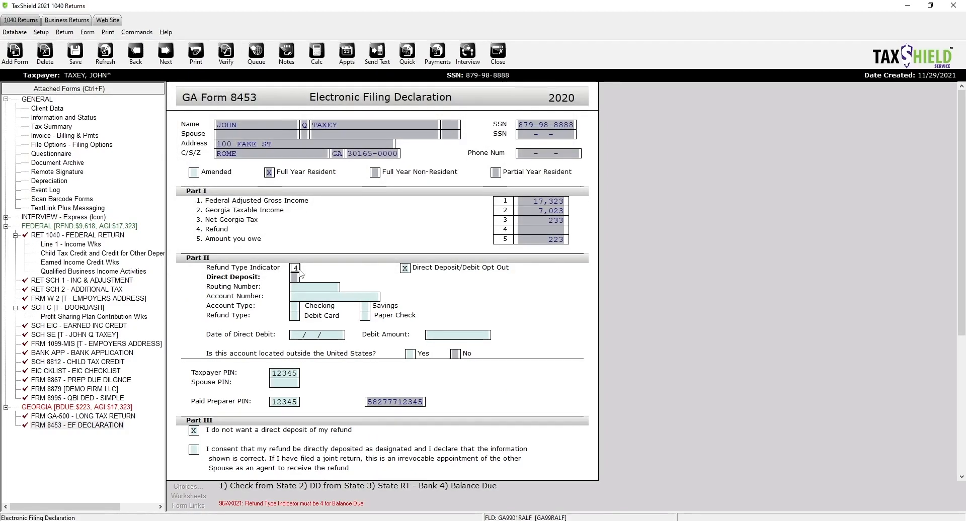
pyautogui.click(428, 334)
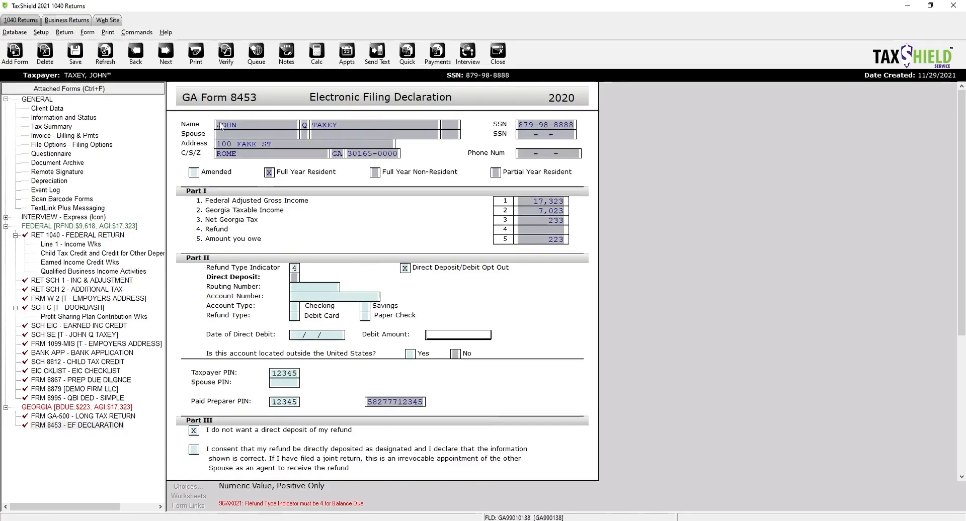
pyautogui.click(296, 266)
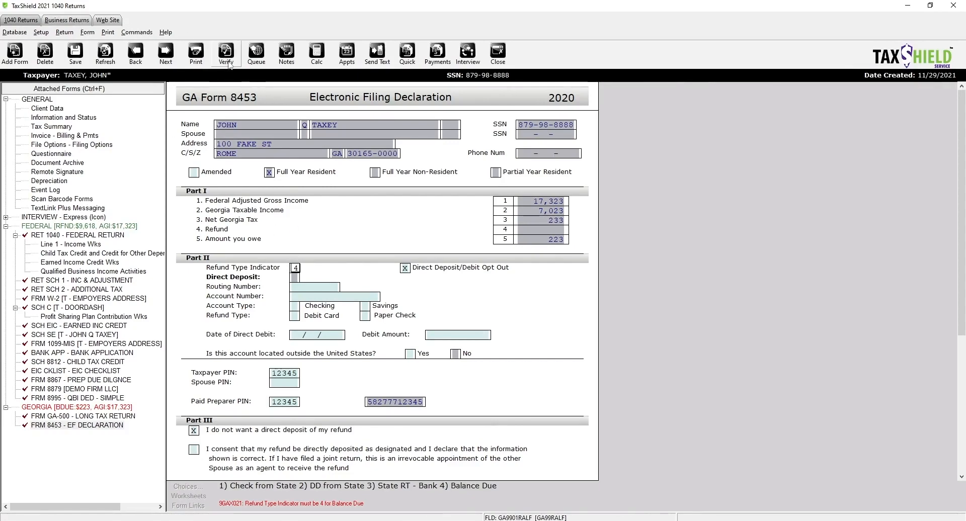
pyautogui.press('Tab')
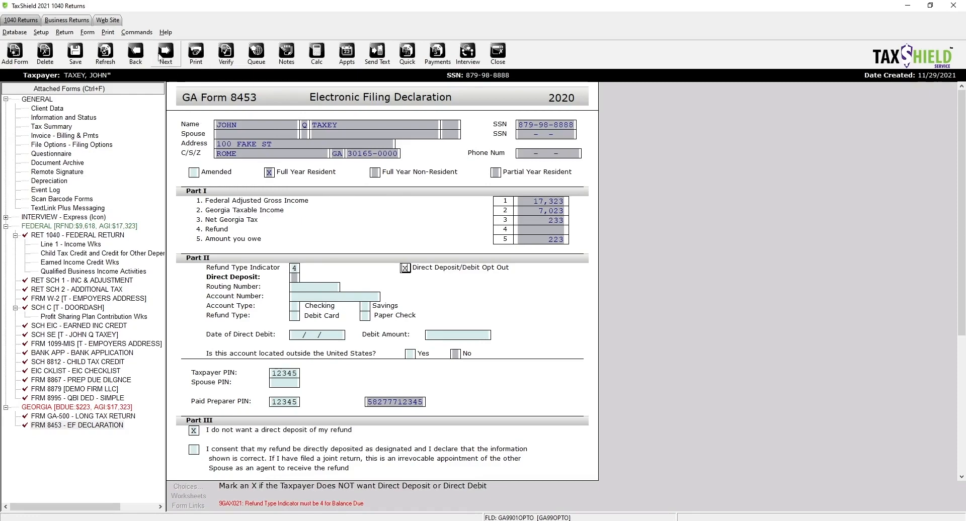
# - Re-verify the return and dismiss the successful verification message
pyautogui.click(226, 52)
pyautogui.moveTo(459, 239); pyautogui.dragTo(356, 226)
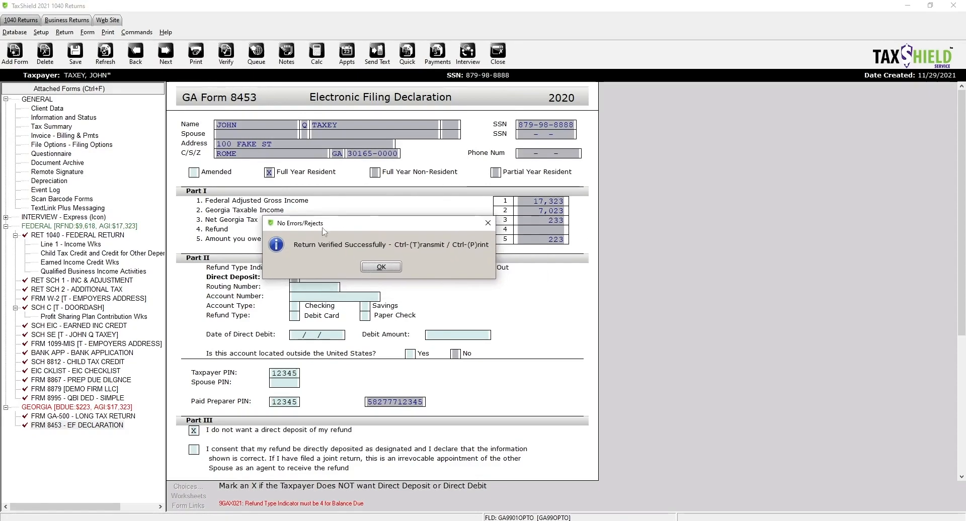
pyautogui.click(382, 267)
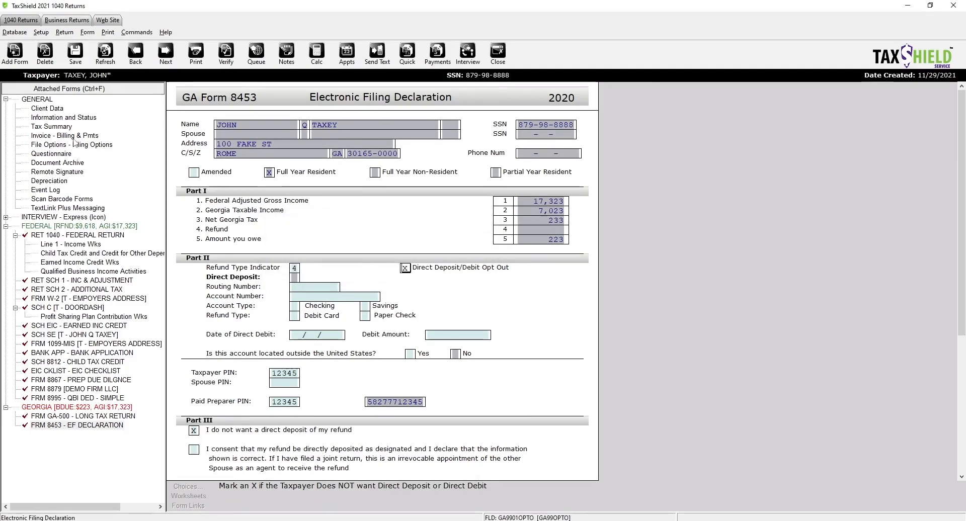
pyautogui.click(42, 32)
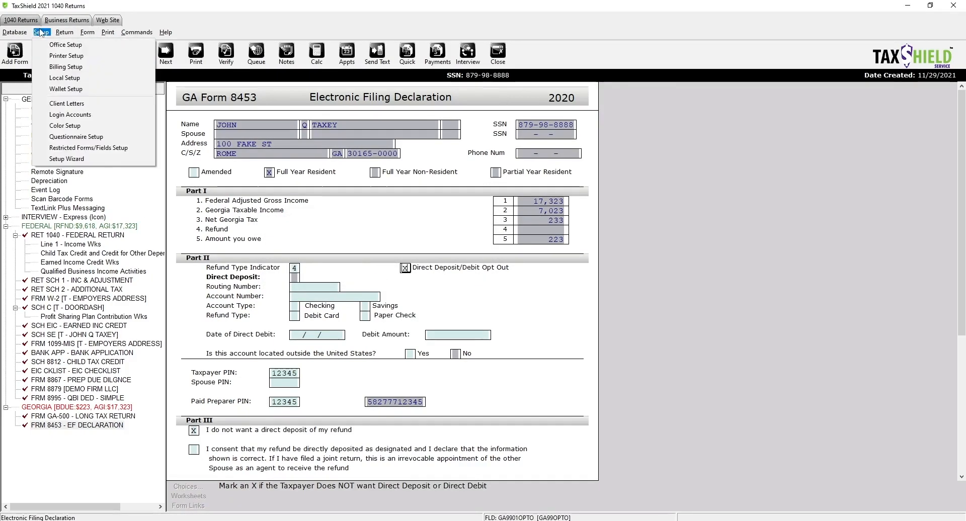
pyautogui.click(60, 70)
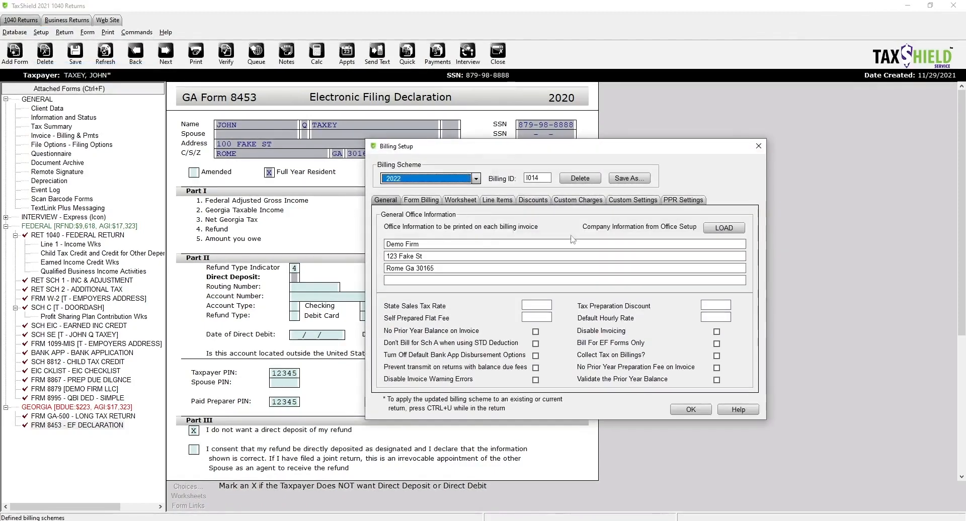
pyautogui.click(758, 146)
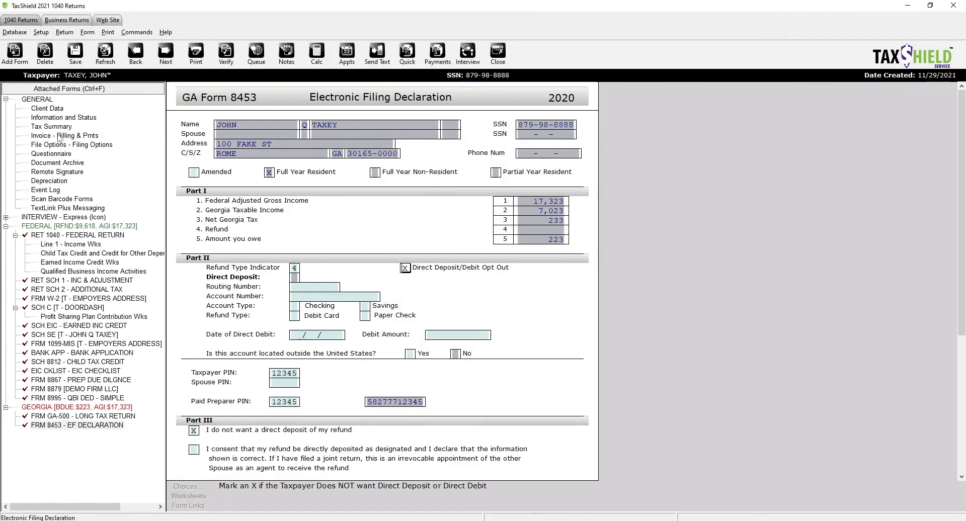
pyautogui.click(60, 136)
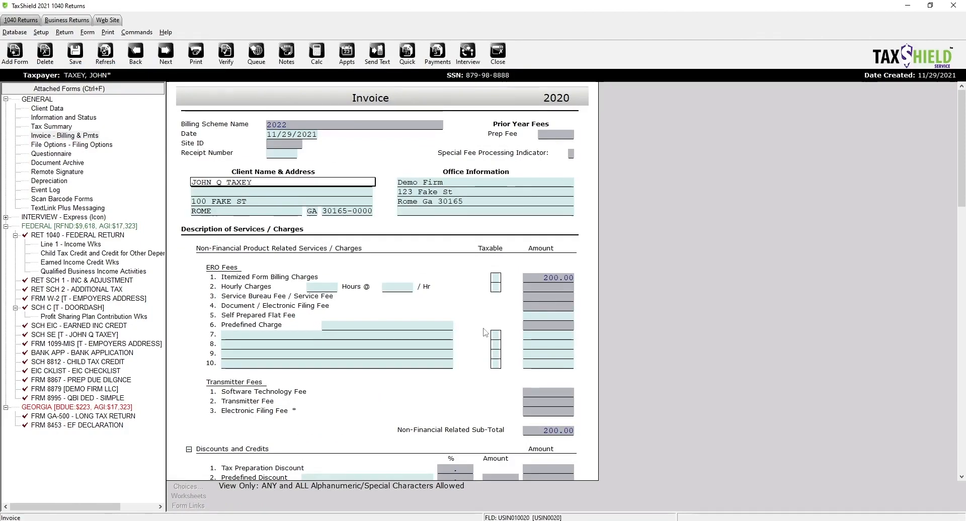
pyautogui.scroll(-6, 485, 333)
pyautogui.scroll(-7, 461, 313)
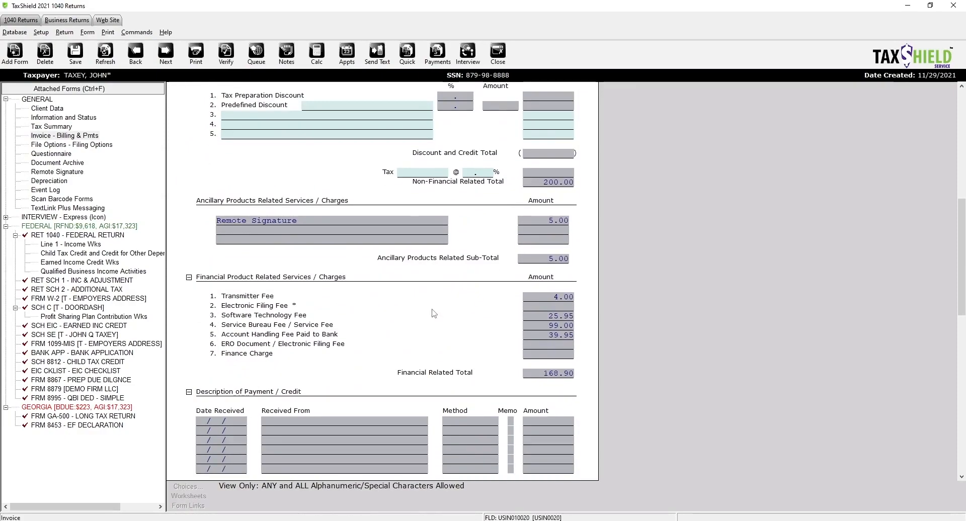
pyautogui.scroll(6, 434, 314)
pyautogui.scroll(5, 432, 309)
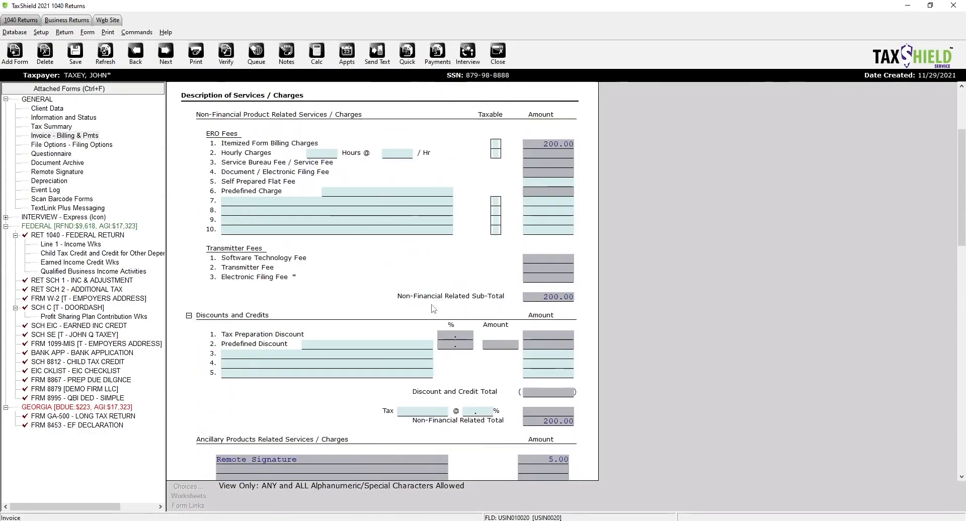
pyautogui.scroll(-4, 432, 310)
pyautogui.scroll(-19, 433, 309)
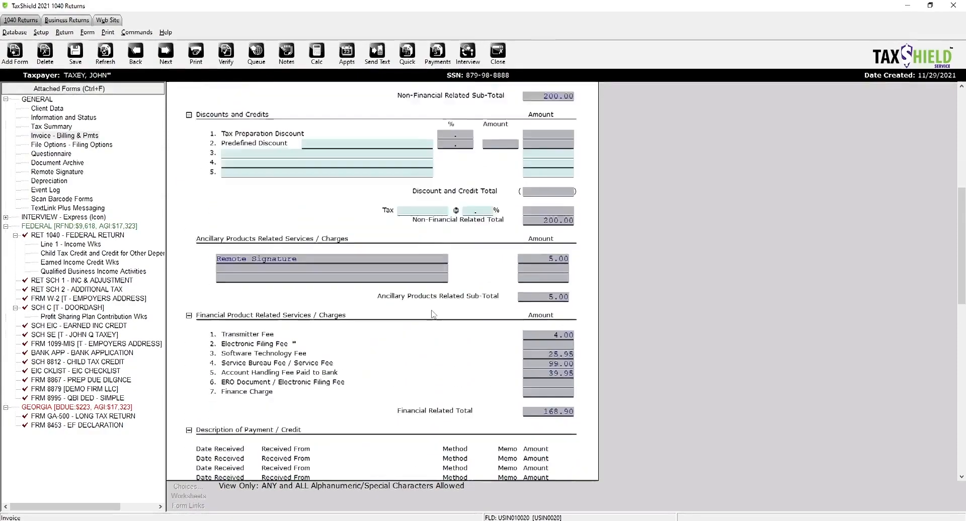
pyautogui.click(486, 335)
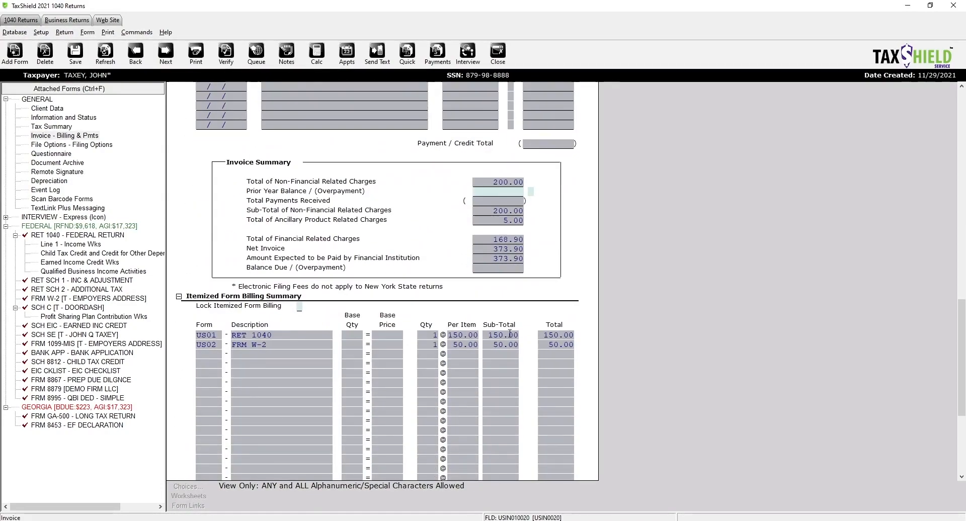
pyautogui.click(257, 336)
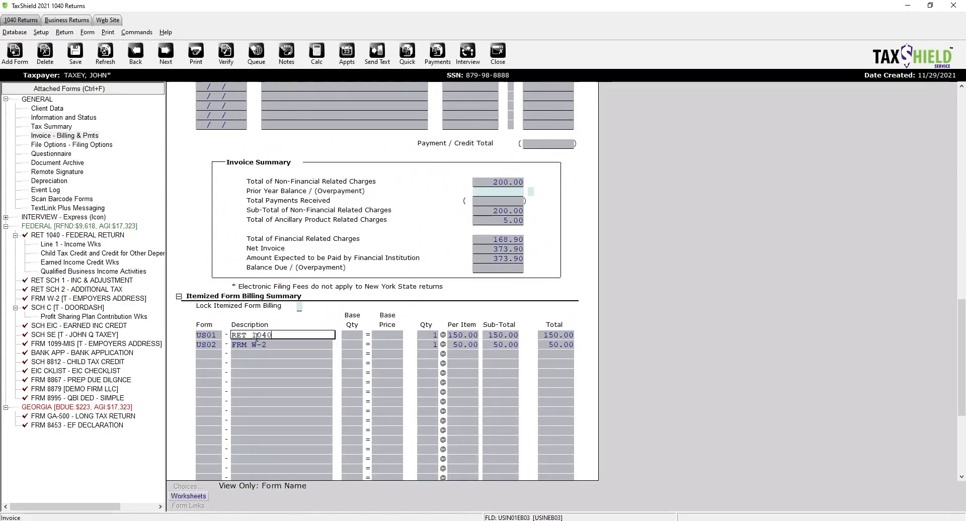
pyautogui.click(505, 346)
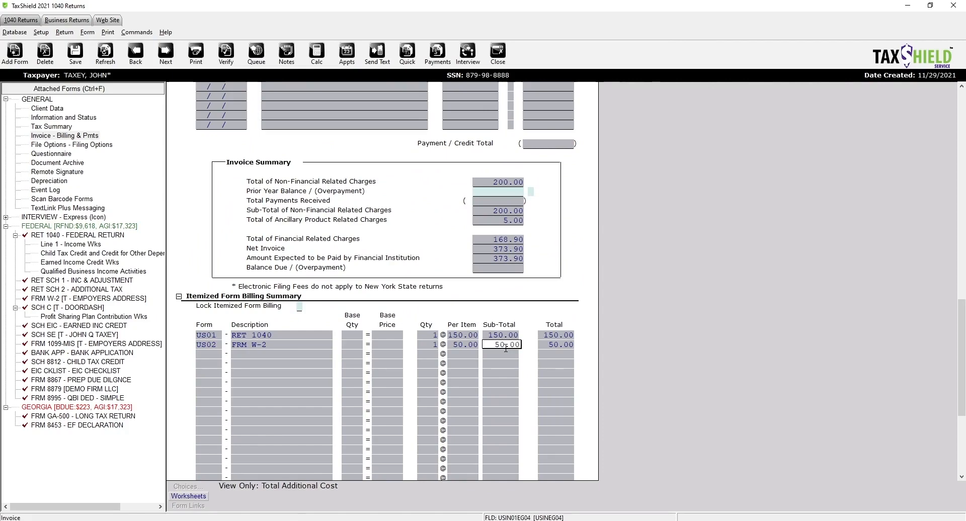
pyautogui.click(266, 345)
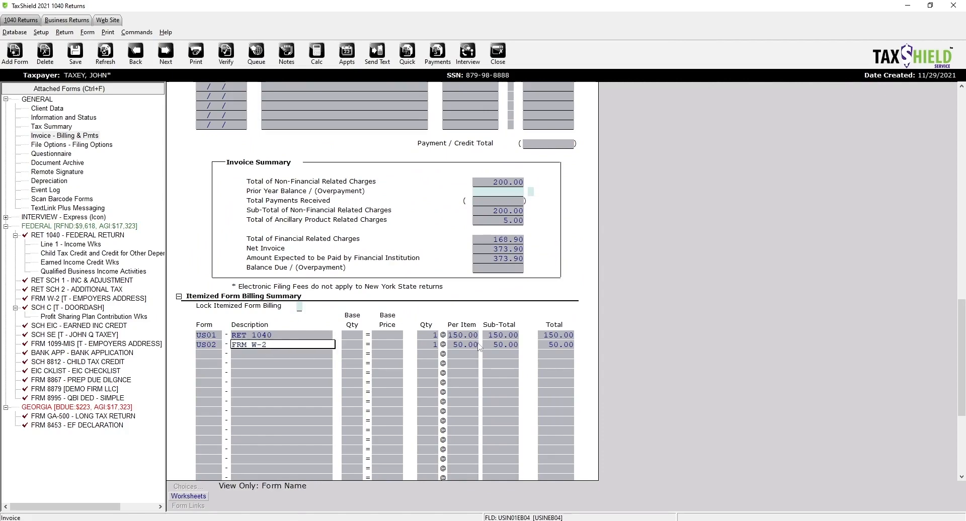
pyautogui.click(477, 347)
pyautogui.scroll(-3, 398, 353)
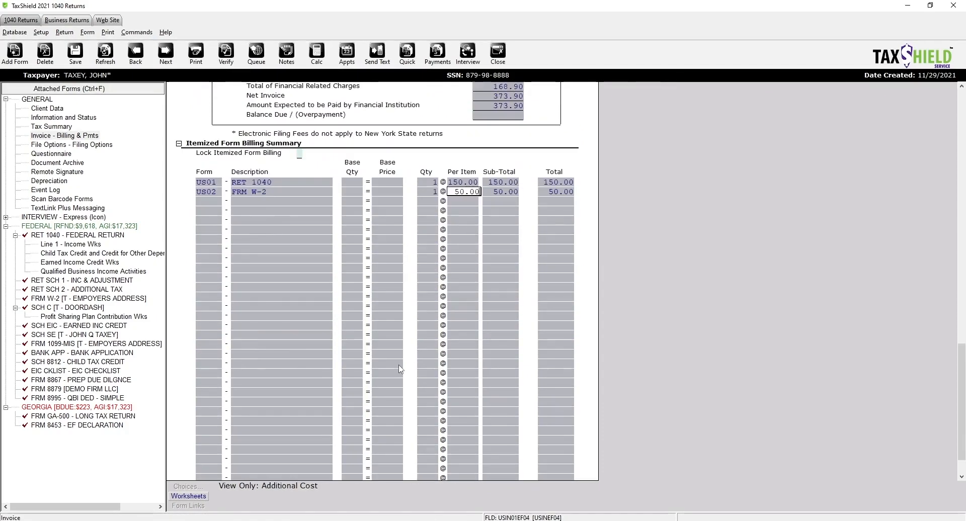
pyautogui.scroll(5, 400, 369)
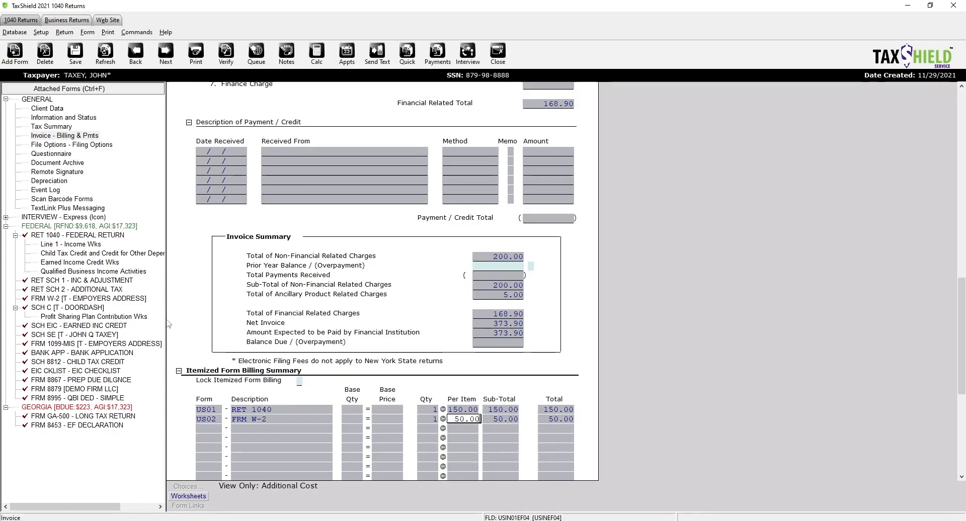
pyautogui.scroll(3, 381, 323)
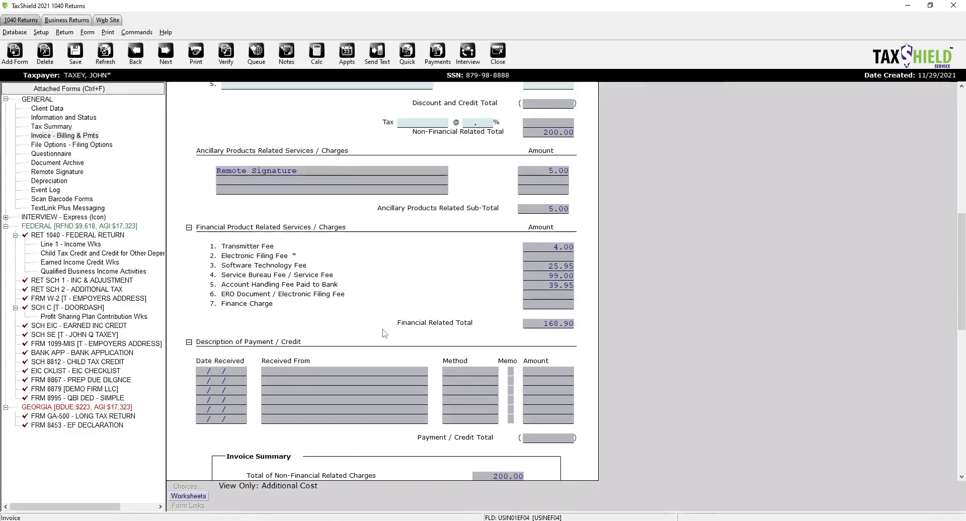
pyautogui.scroll(1, 384, 333)
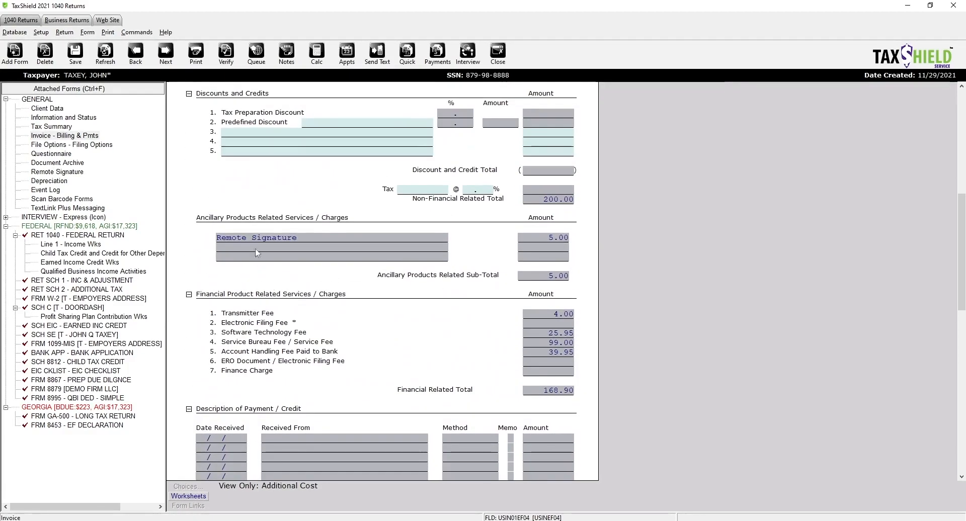
pyautogui.click(314, 237)
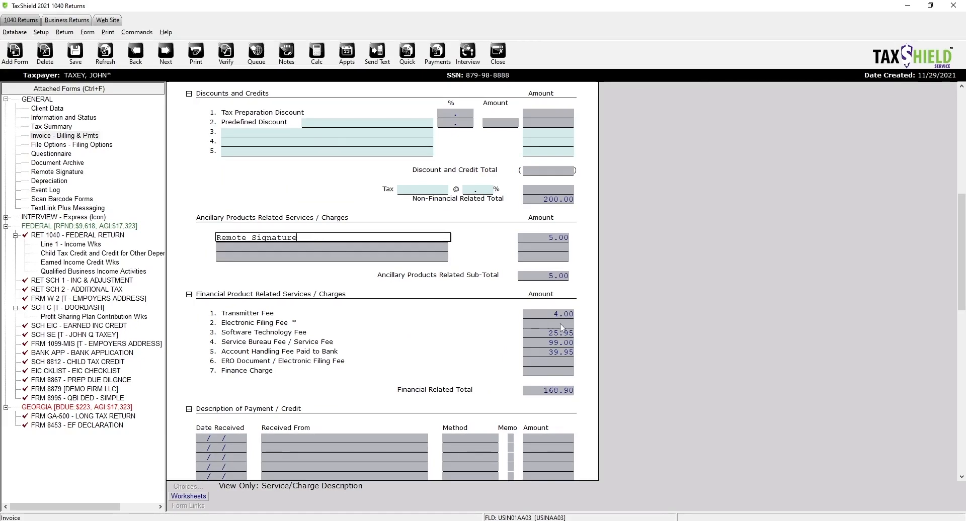
pyautogui.scroll(1, 427, 334)
pyautogui.scroll(2, 502, 392)
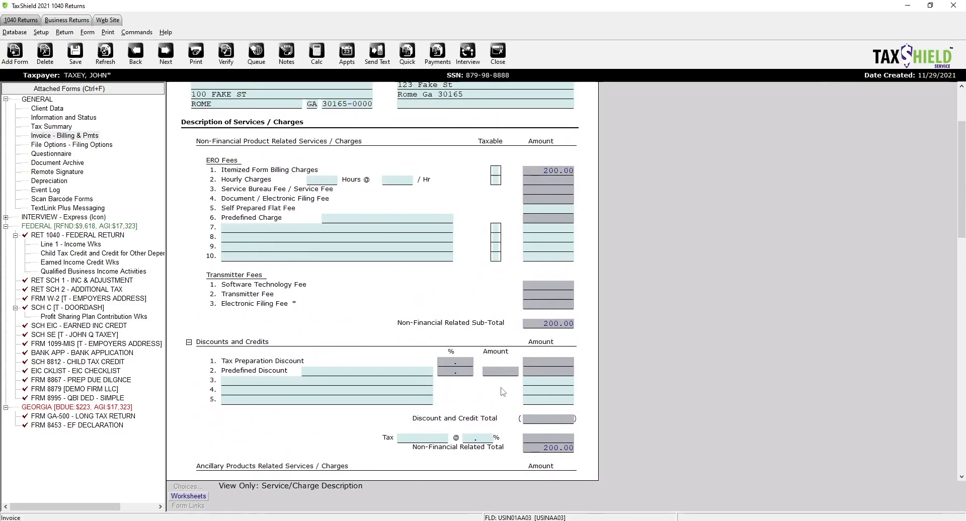
pyautogui.scroll(3, 502, 392)
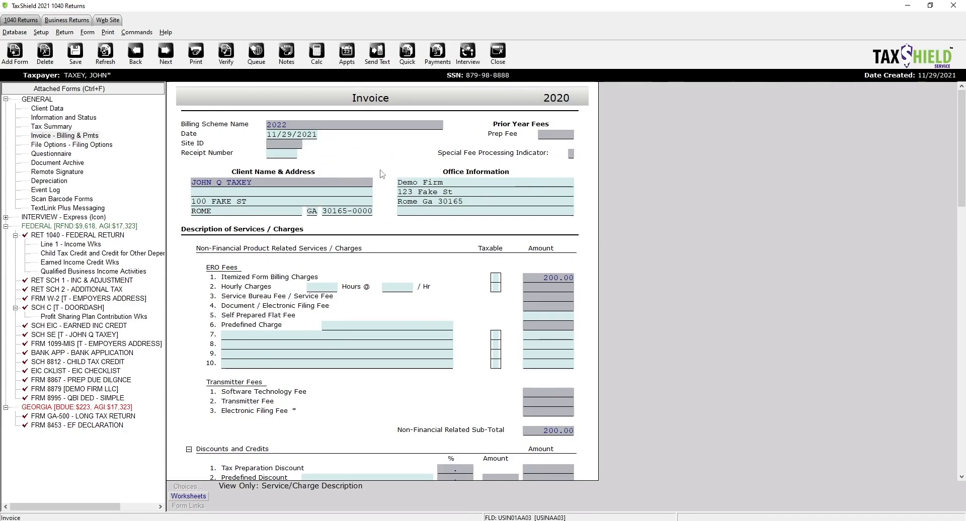
# - Run the queue verification, which confirms the return has no errors
pyautogui.click(252, 53)
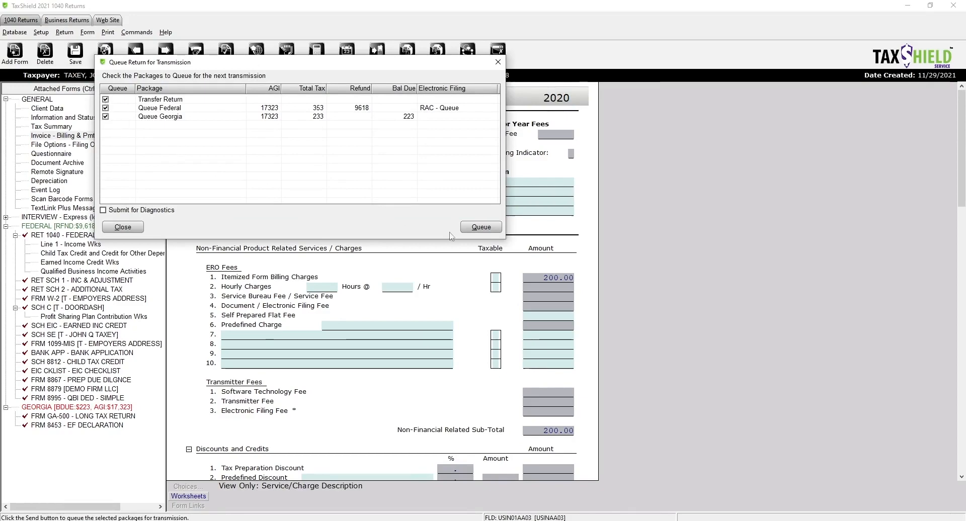
pyautogui.click(469, 225)
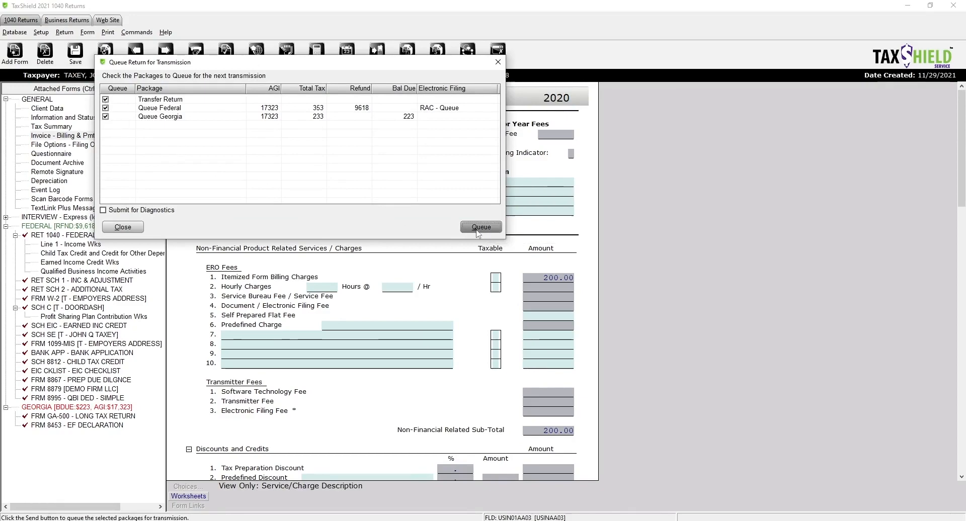
pyautogui.click(497, 63)
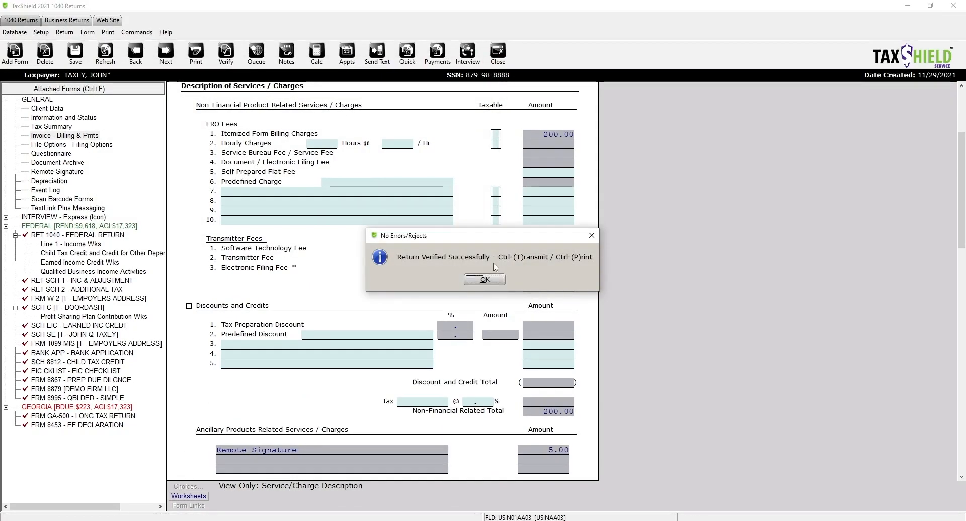
pyautogui.click(484, 279)
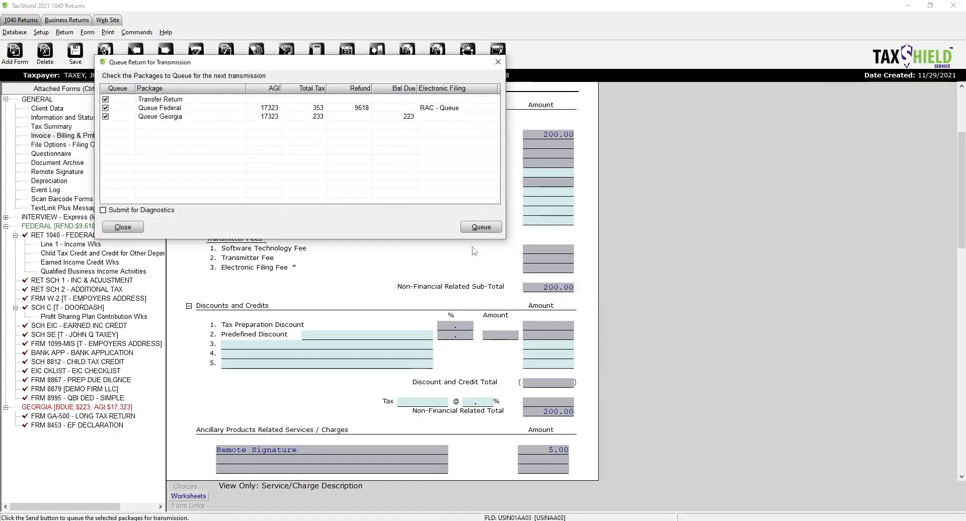
pyautogui.click(498, 62)
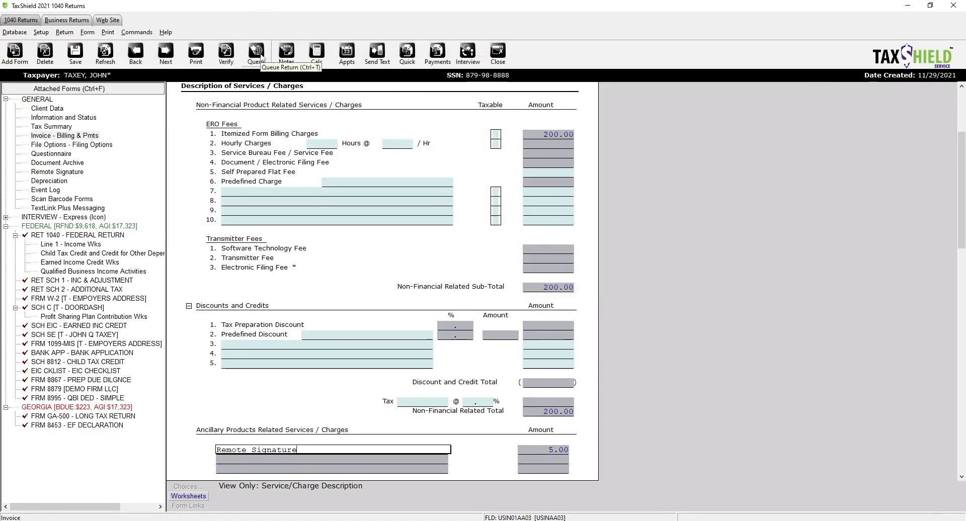
# - Queue the federal and Georgia packages with Transfer Return so the return shows Transferred
pyautogui.click(261, 56)
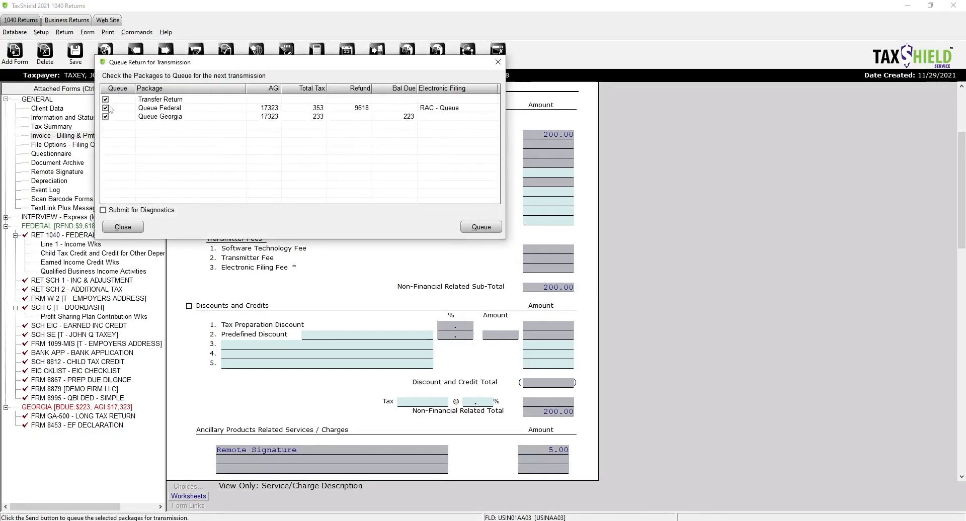
pyautogui.click(491, 230)
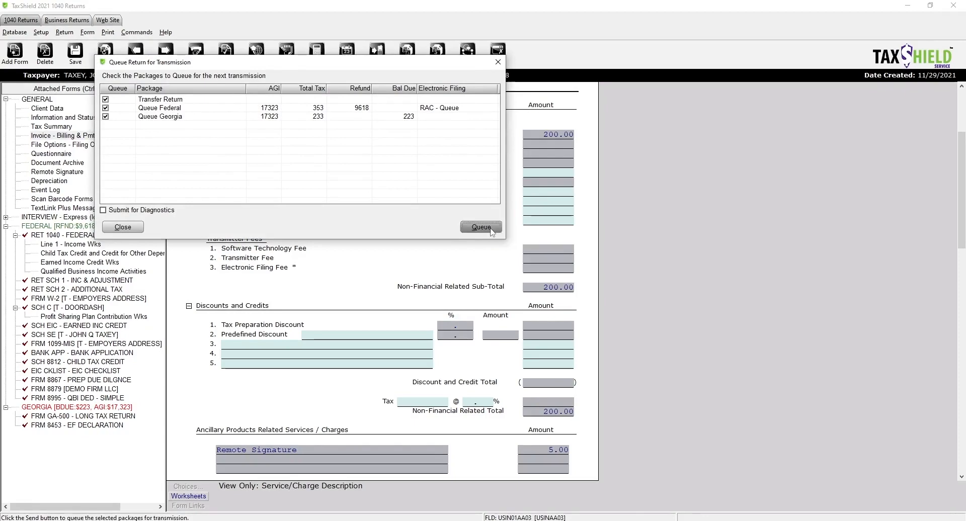
pyautogui.press('ctrl')
pyautogui.press('ctrl')
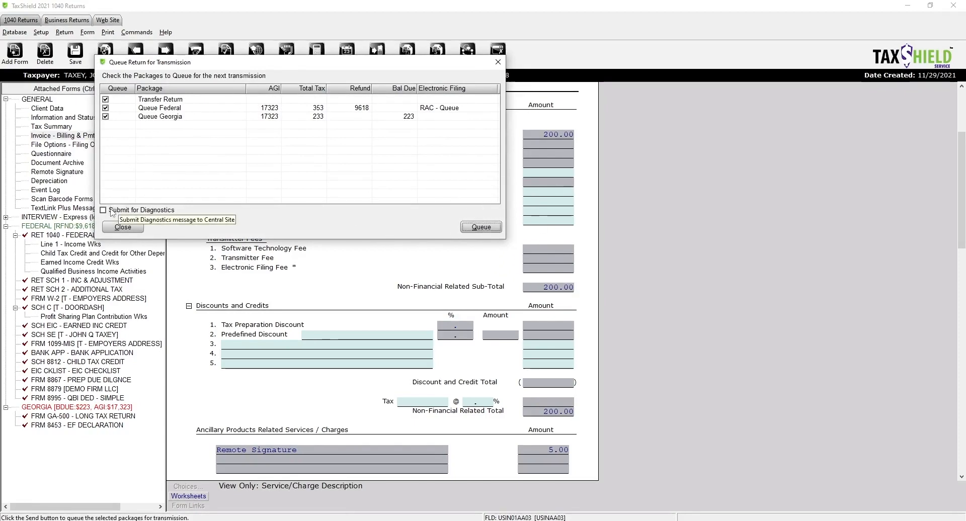
pyautogui.press('ctrl')
pyautogui.press('ctrl')
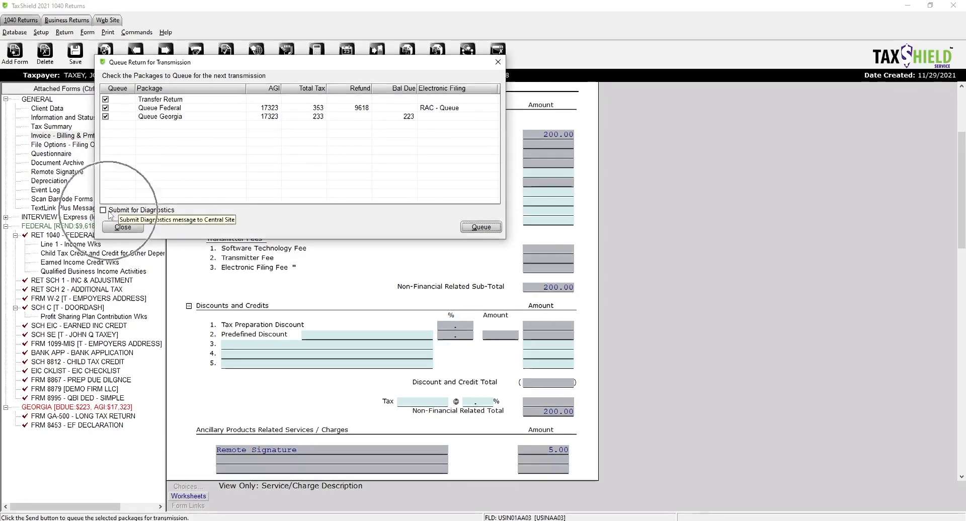
pyautogui.press('ctrl')
pyautogui.press('ctrl')
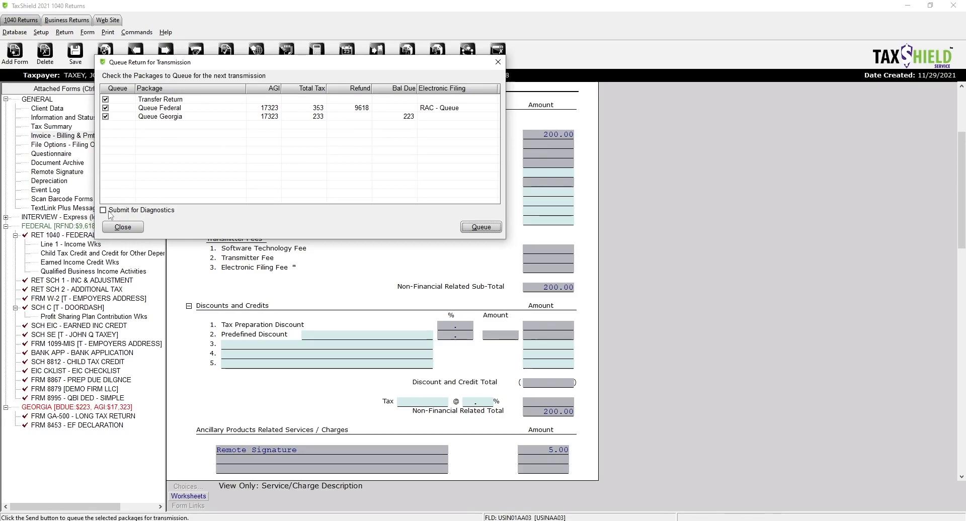
pyautogui.click(481, 227)
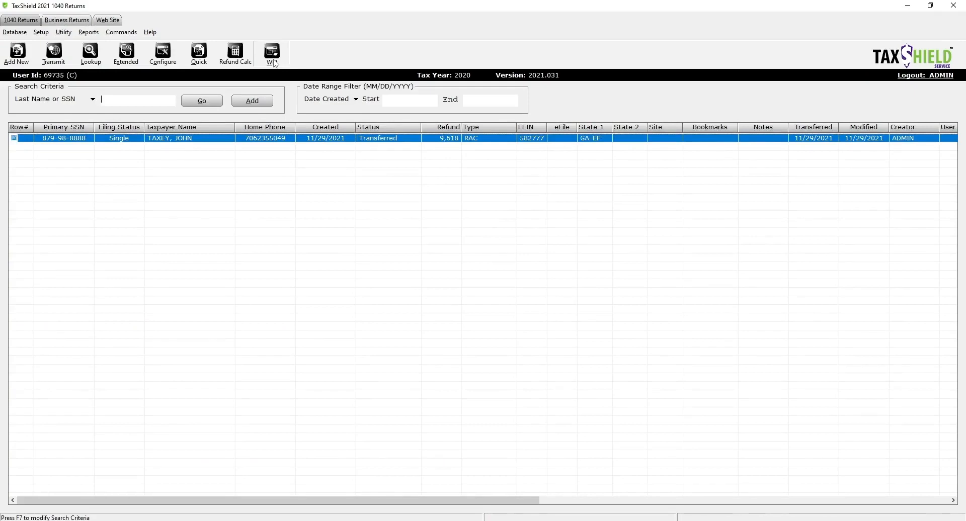
# - Open Transmit to Main Office from the WIP summary
pyautogui.click(274, 61)
pyautogui.click(283, 62)
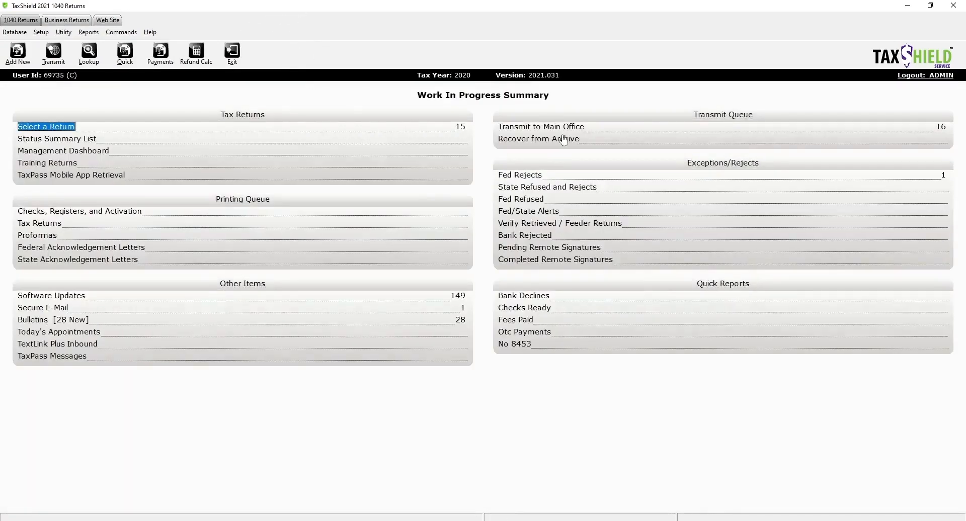
pyautogui.click(563, 127)
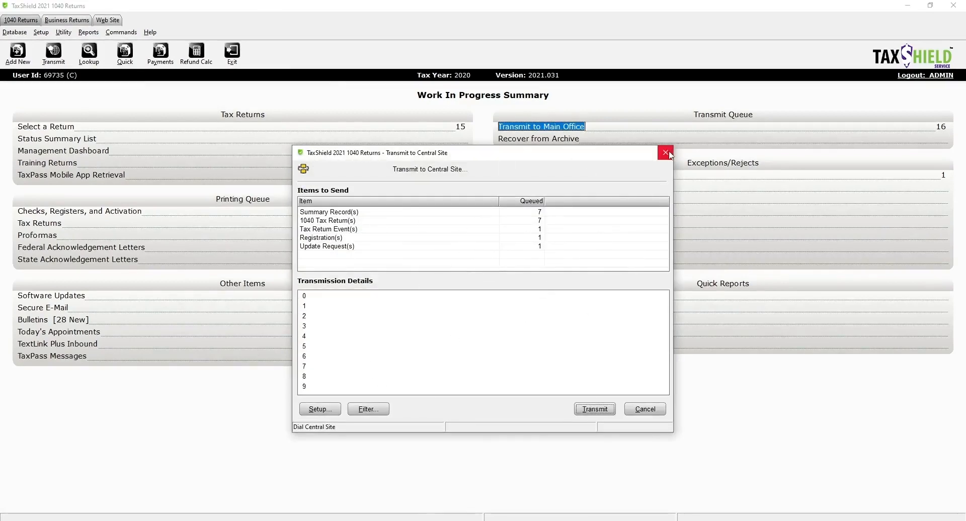
pyautogui.click(665, 152)
pyautogui.click(539, 130)
pyautogui.click(537, 126)
# - Filter to the CentralSite Transmit Queue and accept the queued returns
pyautogui.click(382, 409)
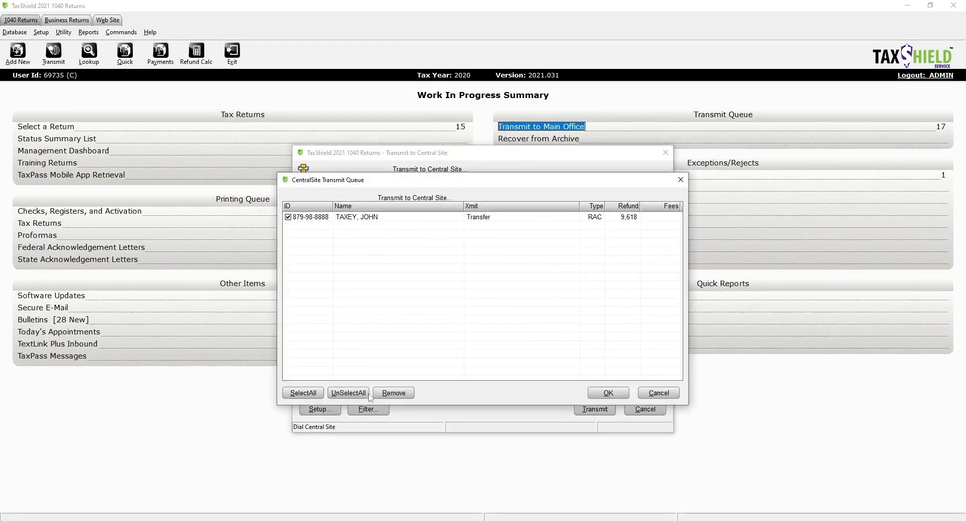
pyautogui.click(680, 179)
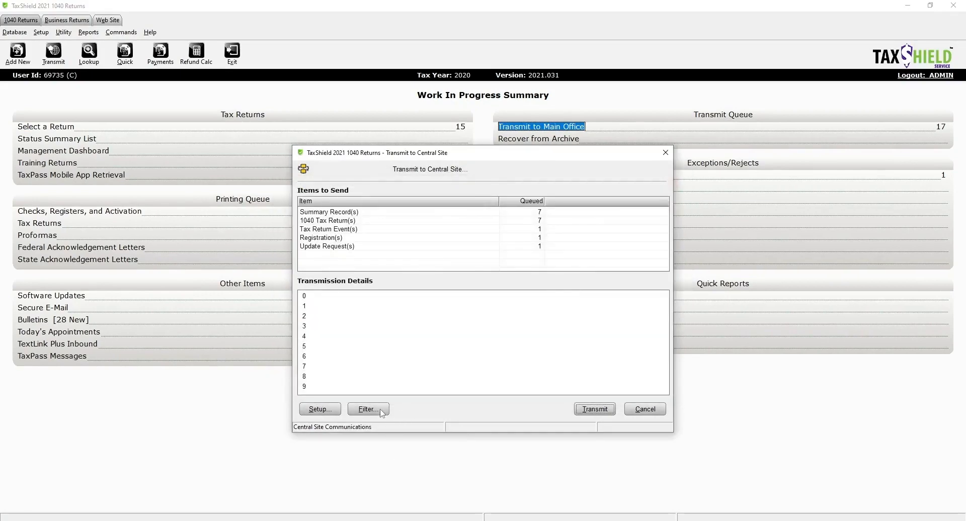
pyautogui.click(375, 412)
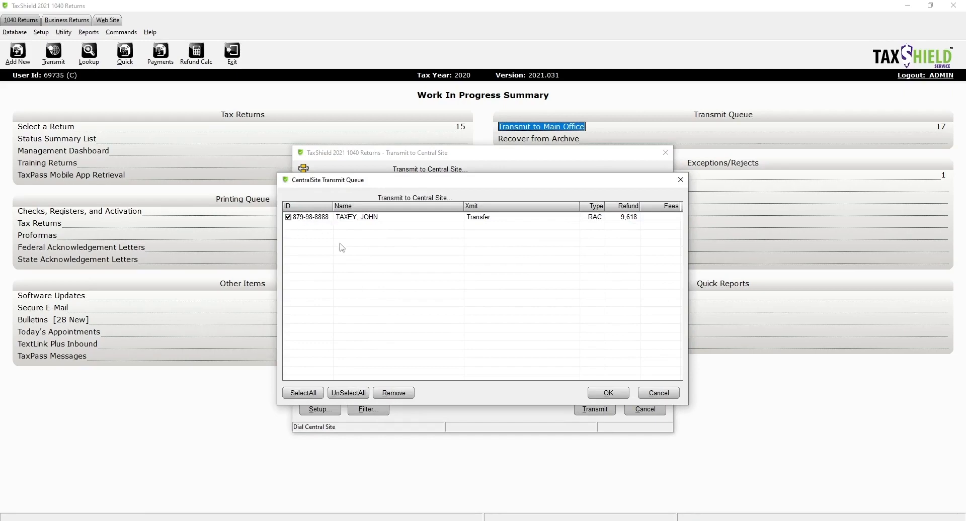
pyautogui.click(610, 395)
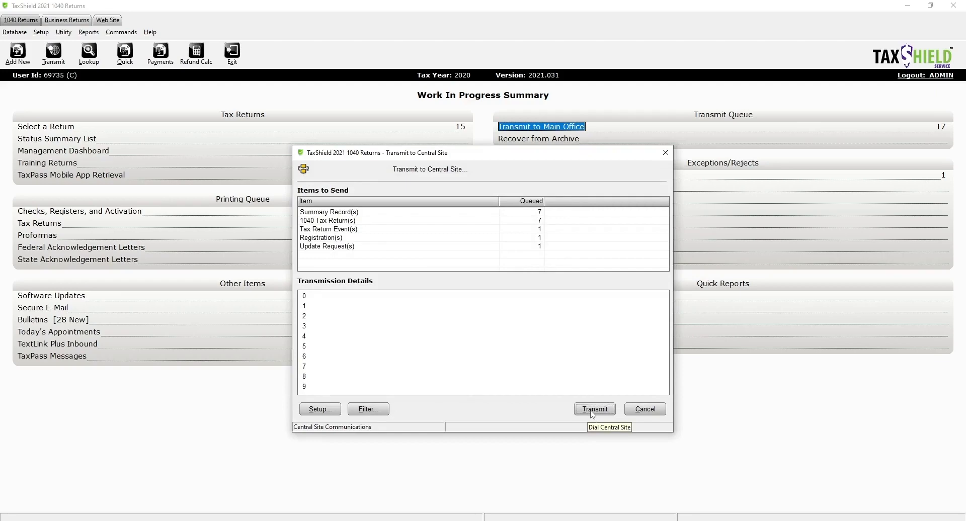
# - Transmit the queue to the central site, sending 7 summary records and 7 1040 returns
pyautogui.click(593, 413)
pyautogui.click(598, 415)
pyautogui.click(597, 413)
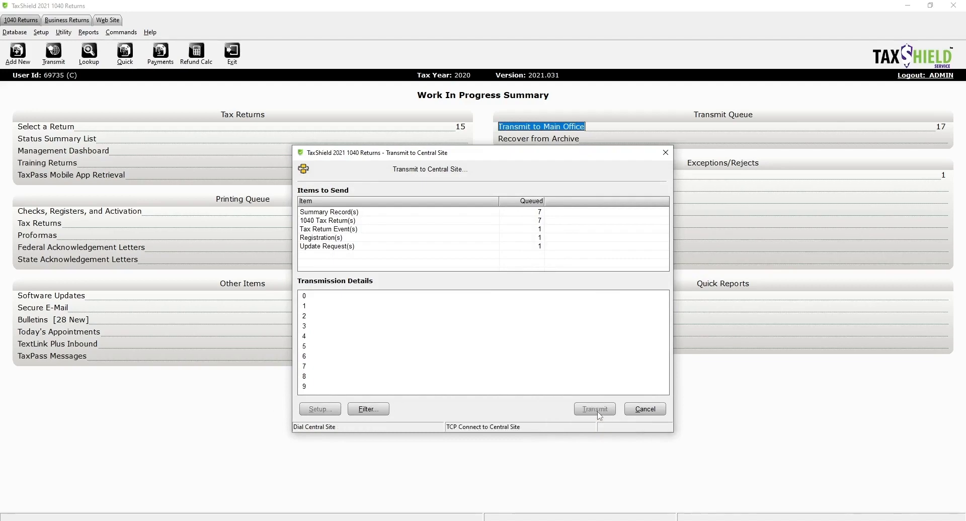